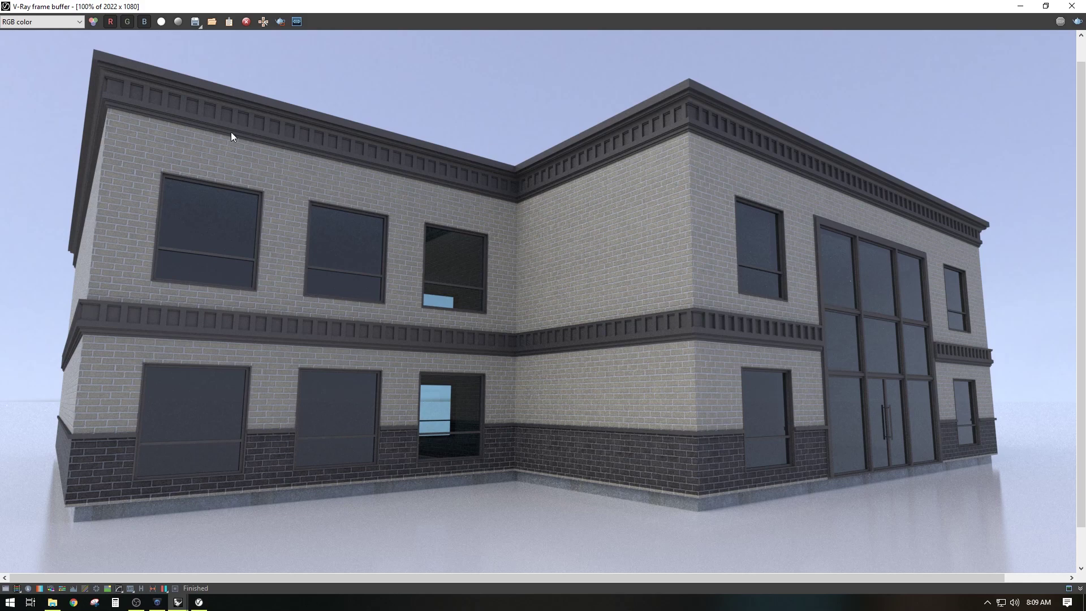
Step: Zoom the frame buffer's building render to 50%, then restore the window down to reveal Rhino
scroll(802, 302, "down", 2)
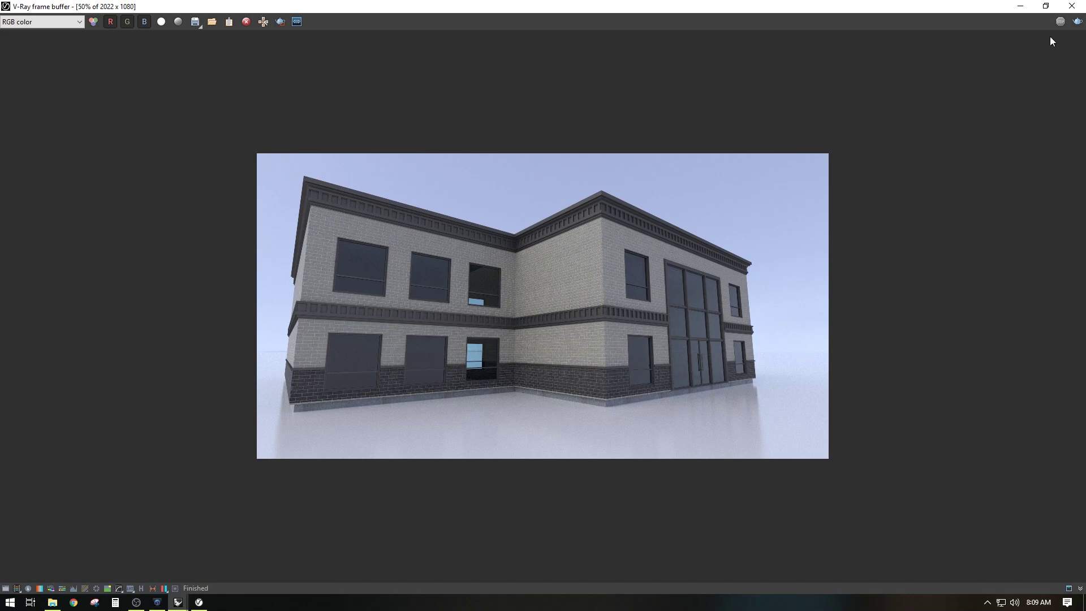
left_click(1046, 6)
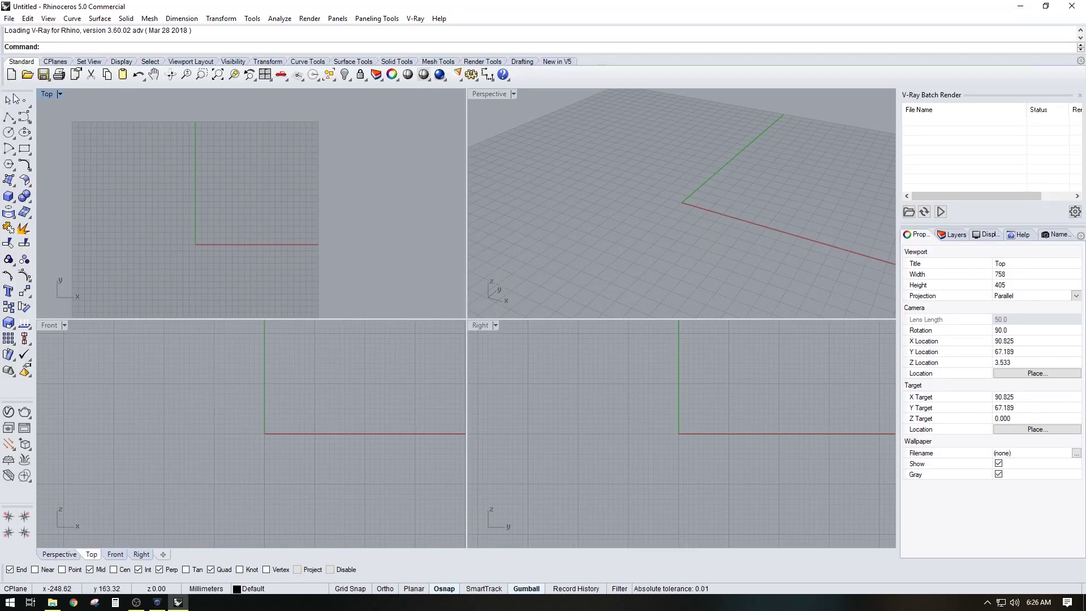
Step: Start a polyline and set Layer 01 as the current layer
left_click(8, 116)
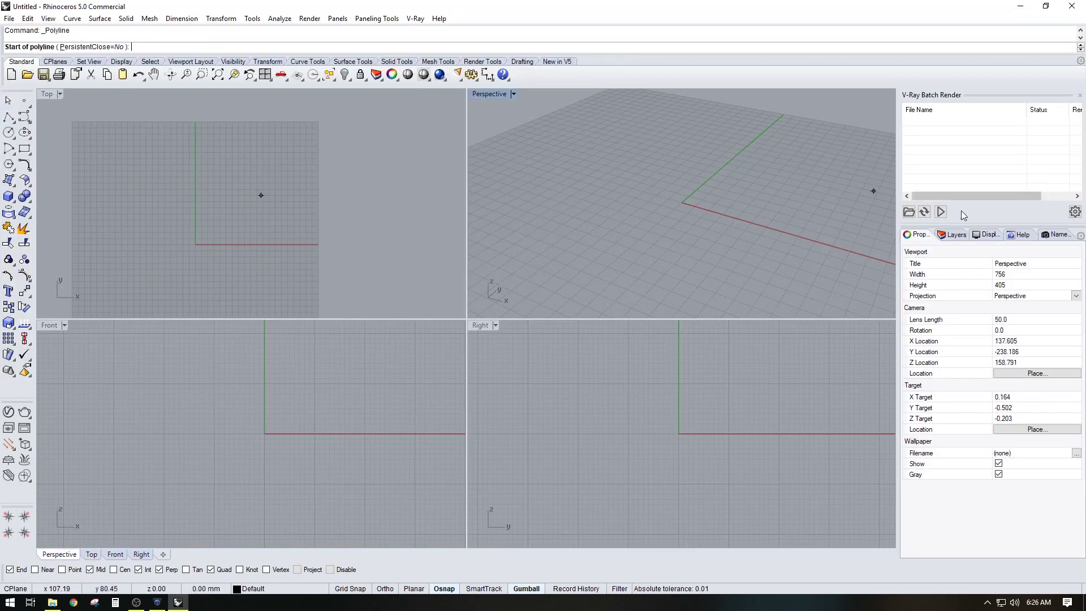
left_click(955, 234)
left_click(990, 281)
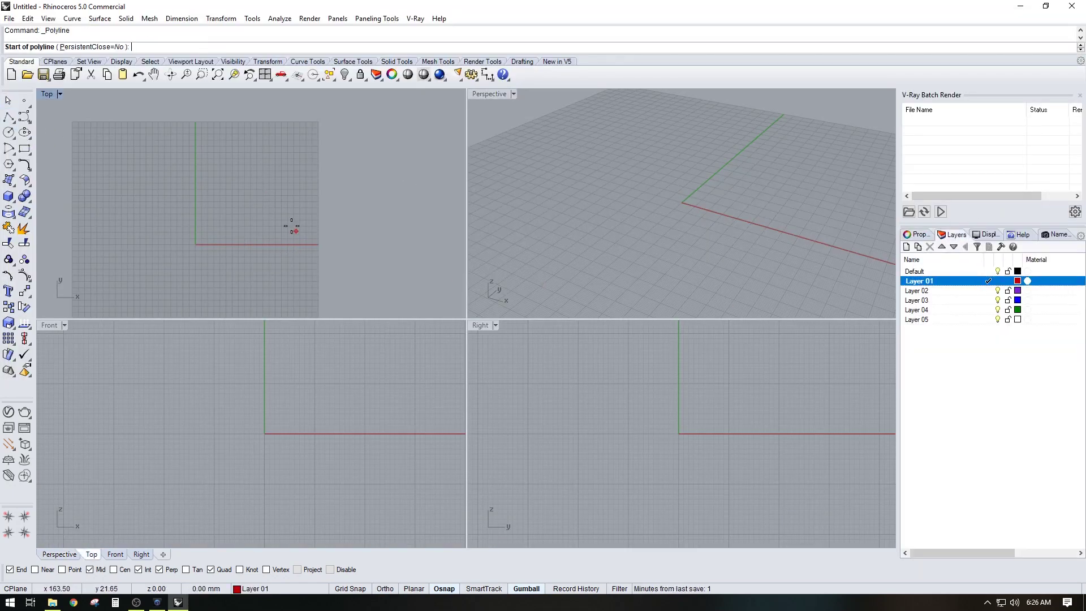
scroll(262, 187, "down", 5)
Step: Try a 30' segment with Ortho on, then cancel it and activate the Perspective view
left_click(231, 210)
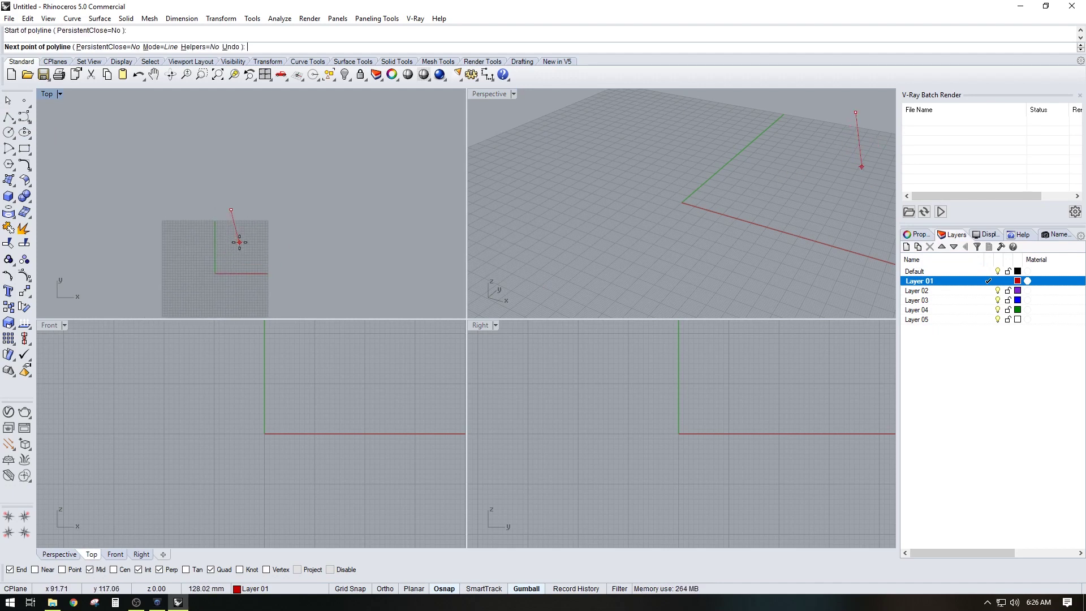
key("F8")
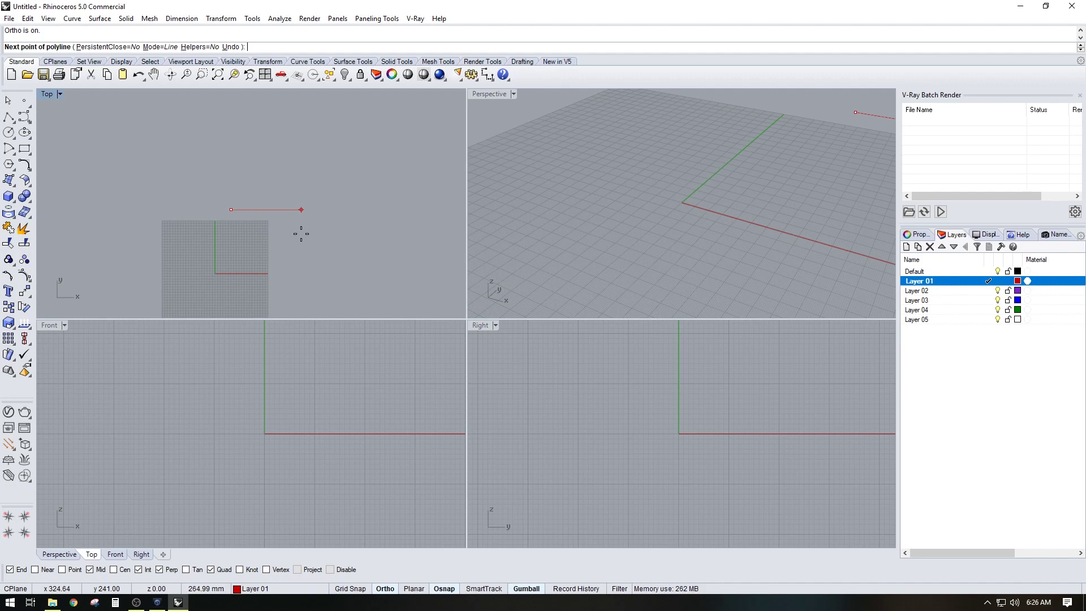
type("30'")
key("Return")
scroll(305, 223, "down", 16)
right_click_drag(362, 212, 68, 194)
key("Escape")
scroll(245, 192, "down", 10)
right_click_drag(245, 191, 242, 193)
left_click(568, 202)
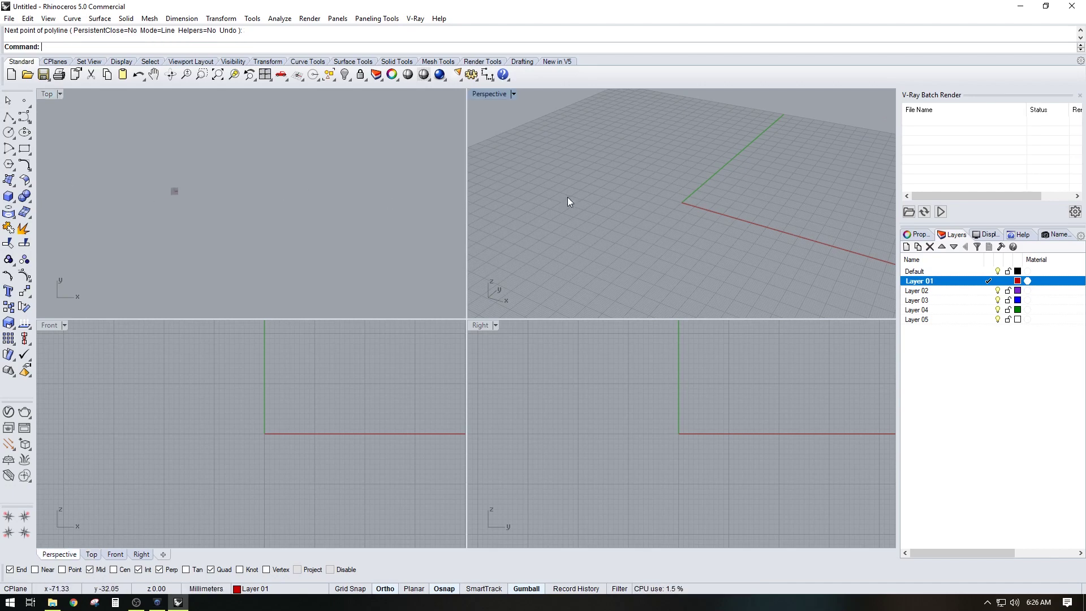
Step: Set the model units to Inches with Feet & Inches display
key("Return")
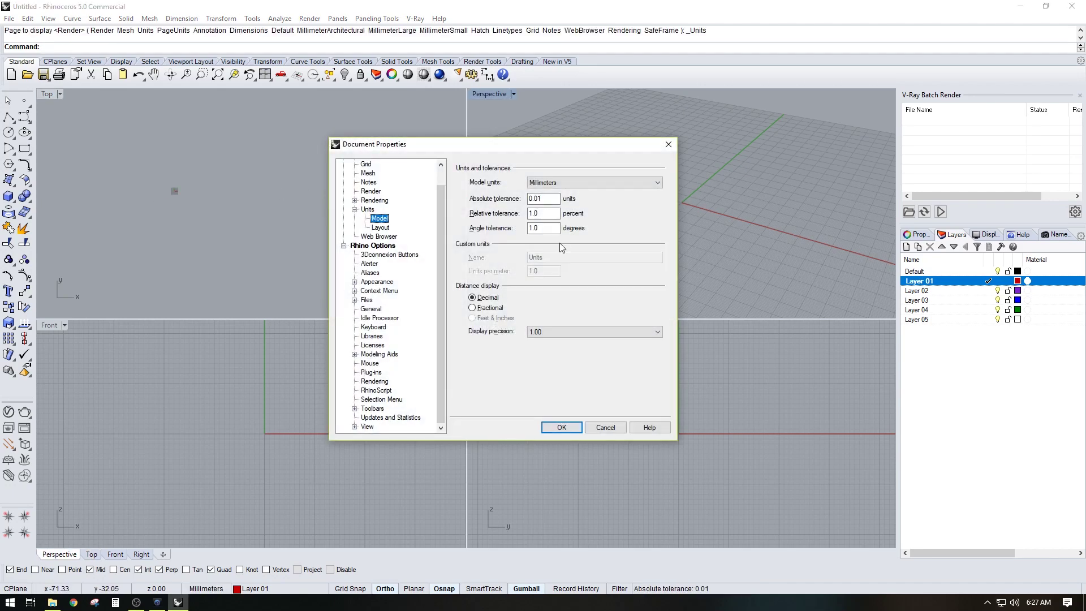
left_click(606, 182)
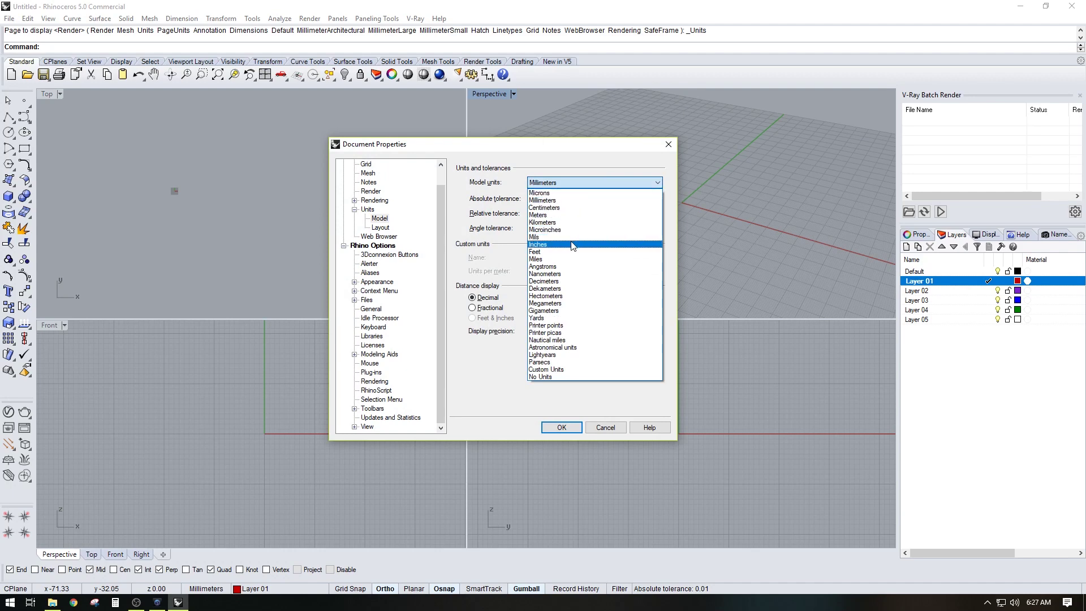
left_click(537, 244)
left_click(472, 318)
left_click(561, 427)
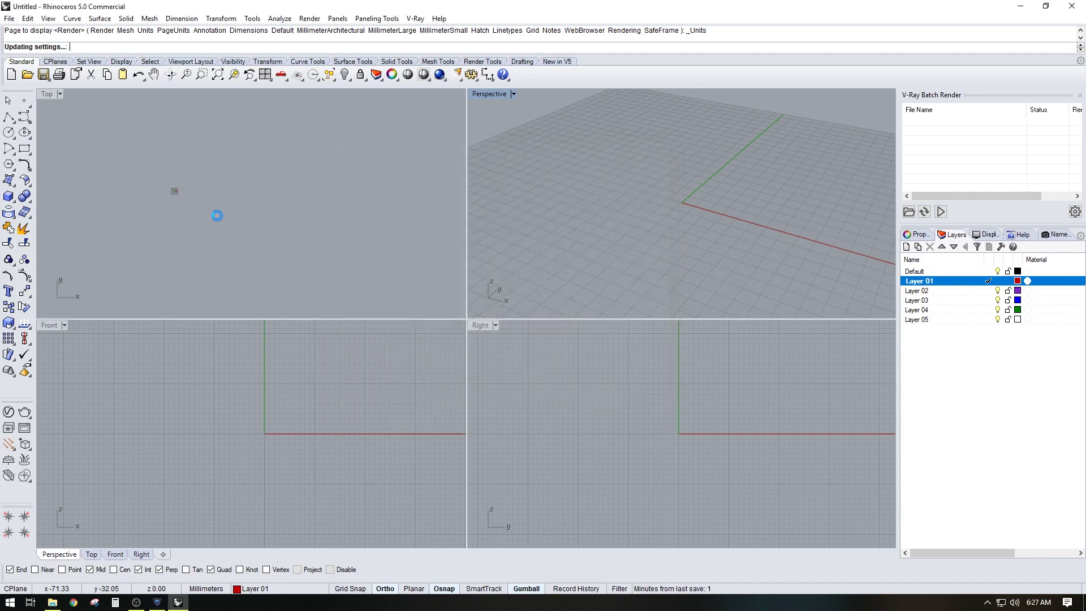
scroll(280, 189, "up", 5)
right_click_drag(232, 215, 192, 178)
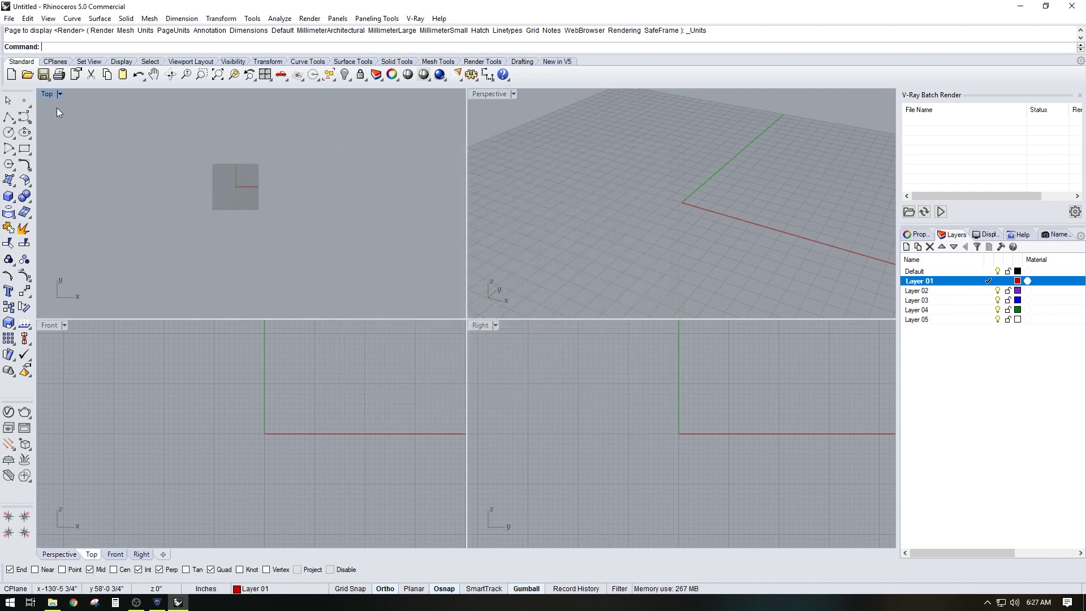
Step: Rename Layer 01 to FOOTPRINT
left_click(8, 116)
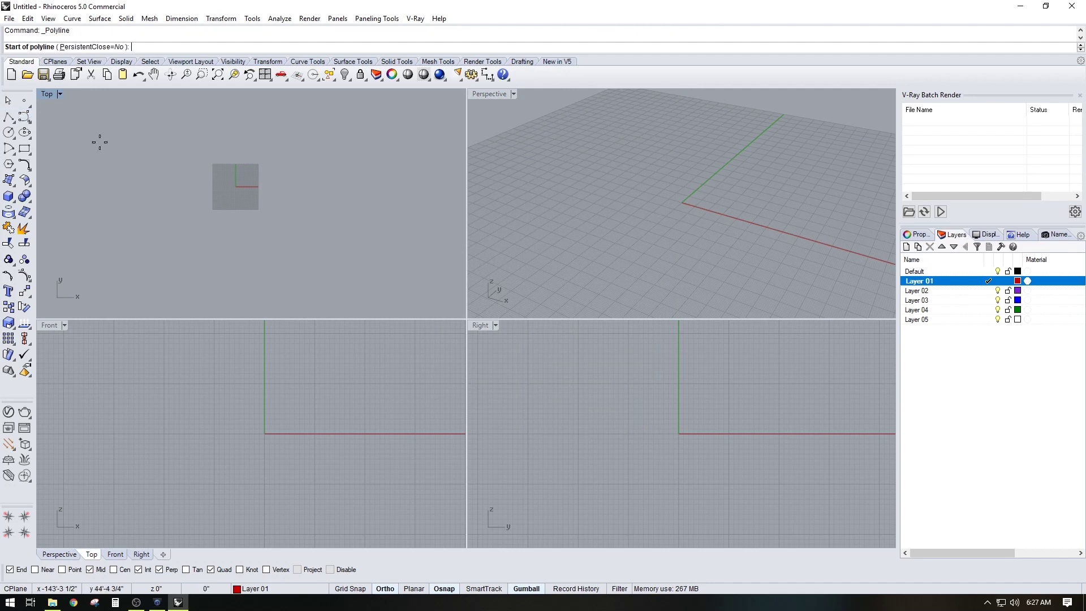
key("Escape")
left_click(922, 281)
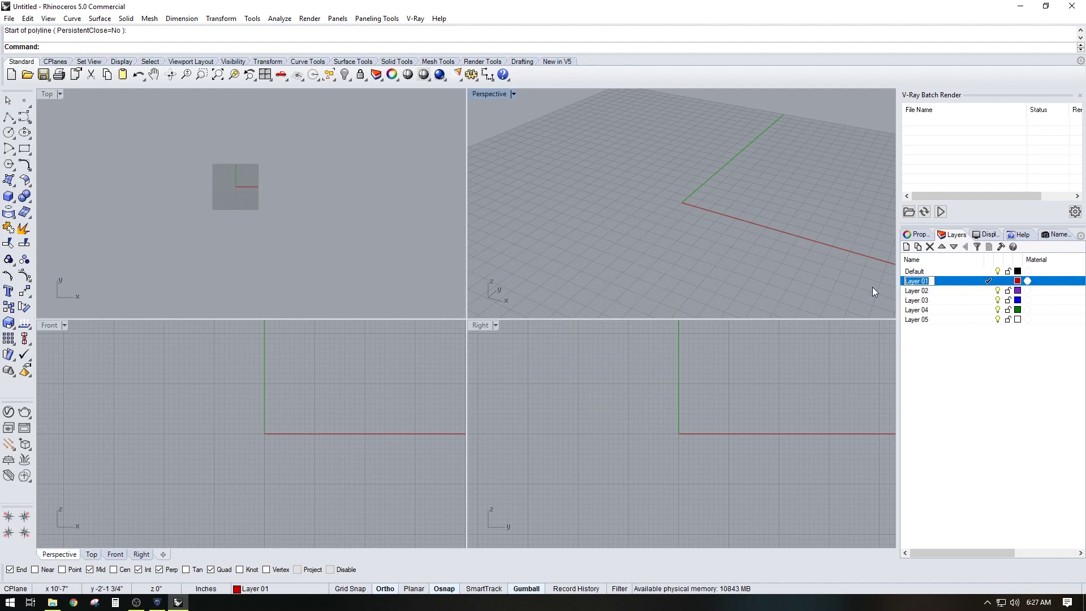
type("FOOTPRINT")
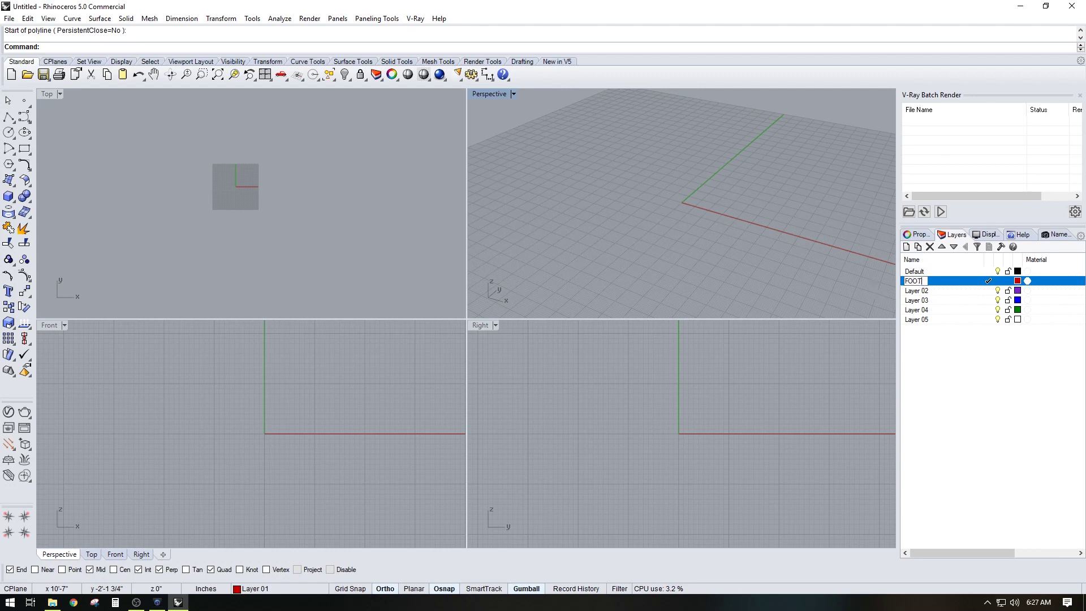
key("Return")
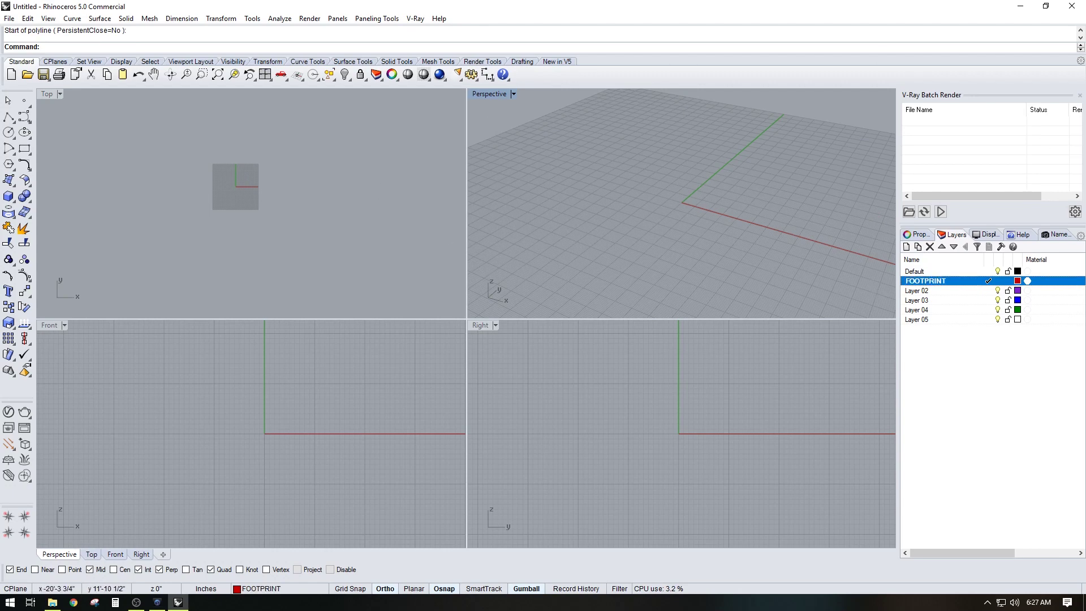
Step: Colour the FOOTPRINT layer black
left_click(1018, 281)
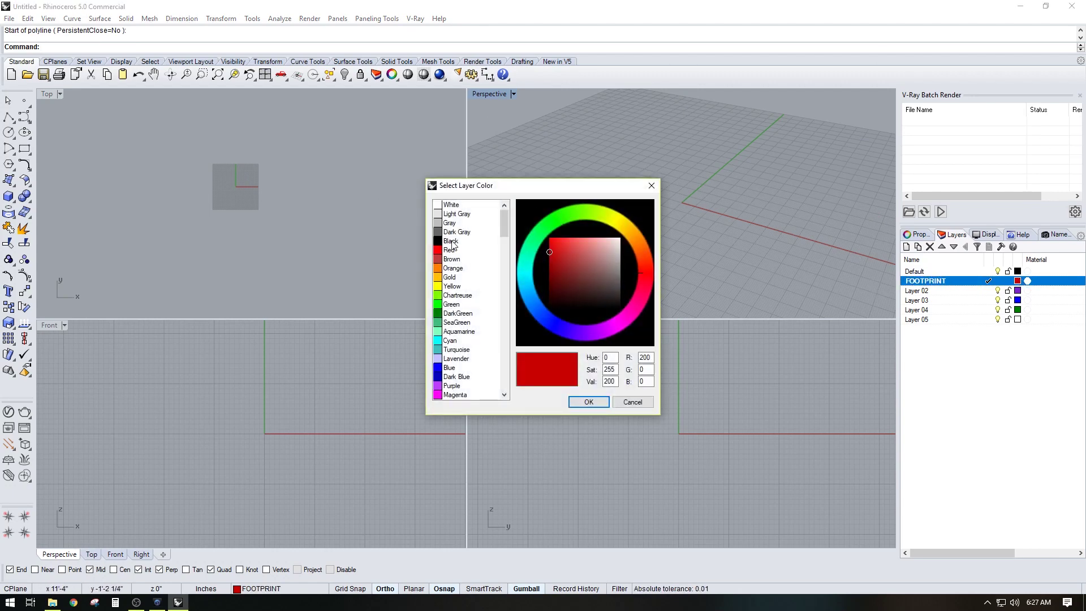
double_click(451, 241)
right_click_drag(207, 201, 161, 233)
left_click(9, 116)
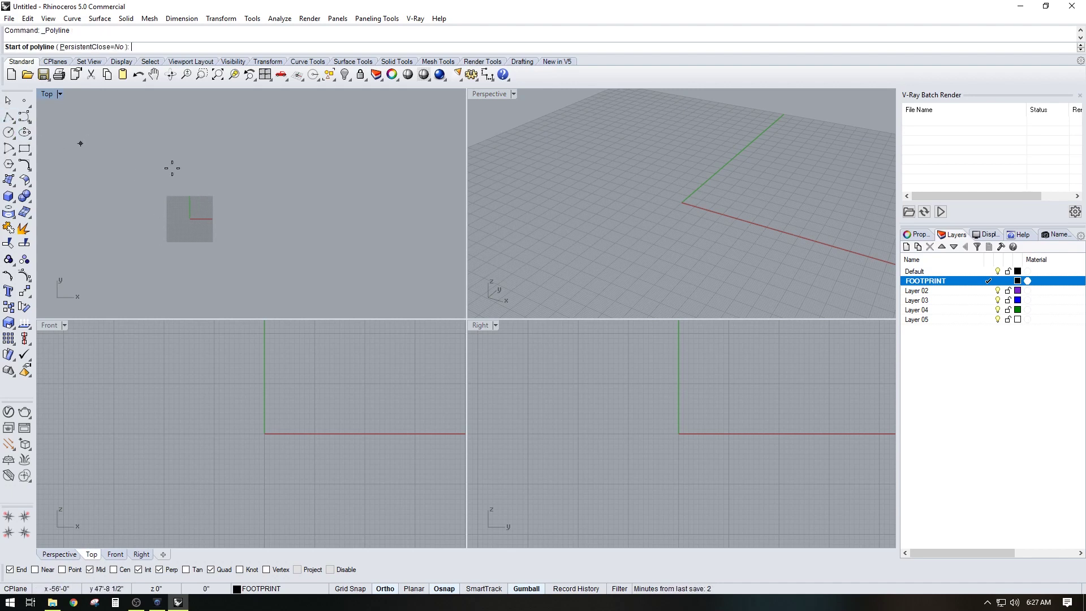
Step: Draw the first footprint edges: two 30' legs and a 50' leg, undoing a wrong point
left_click(208, 205)
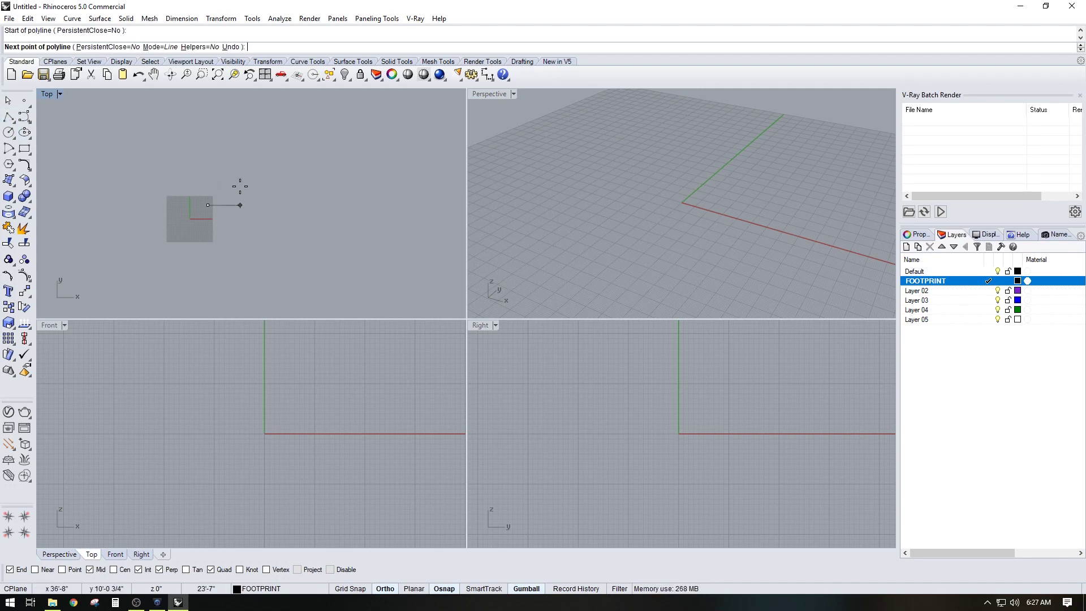
type("30'")
key("Return")
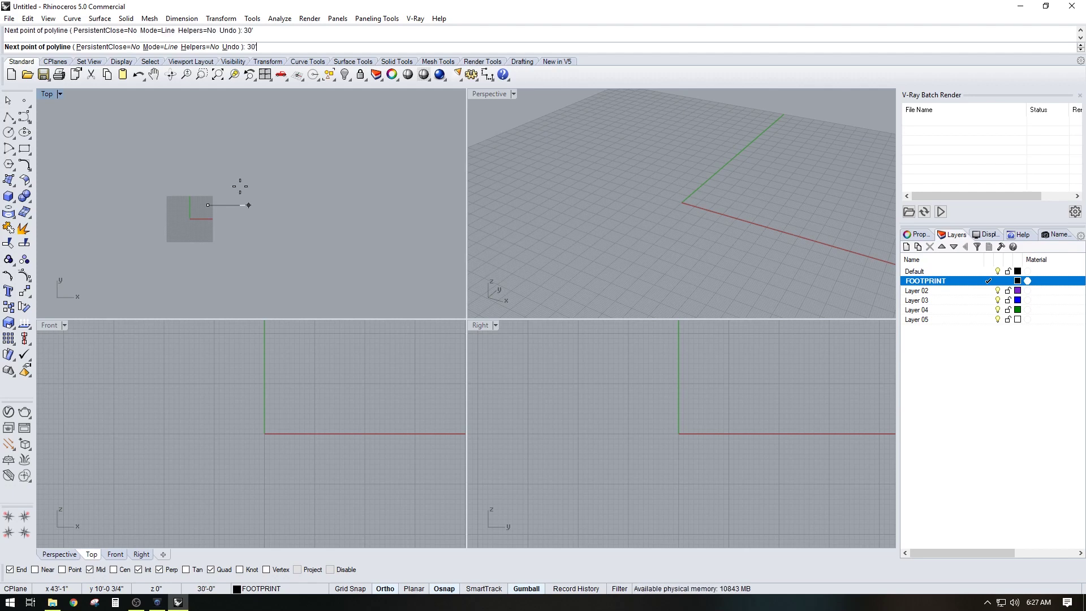
left_click(241, 188)
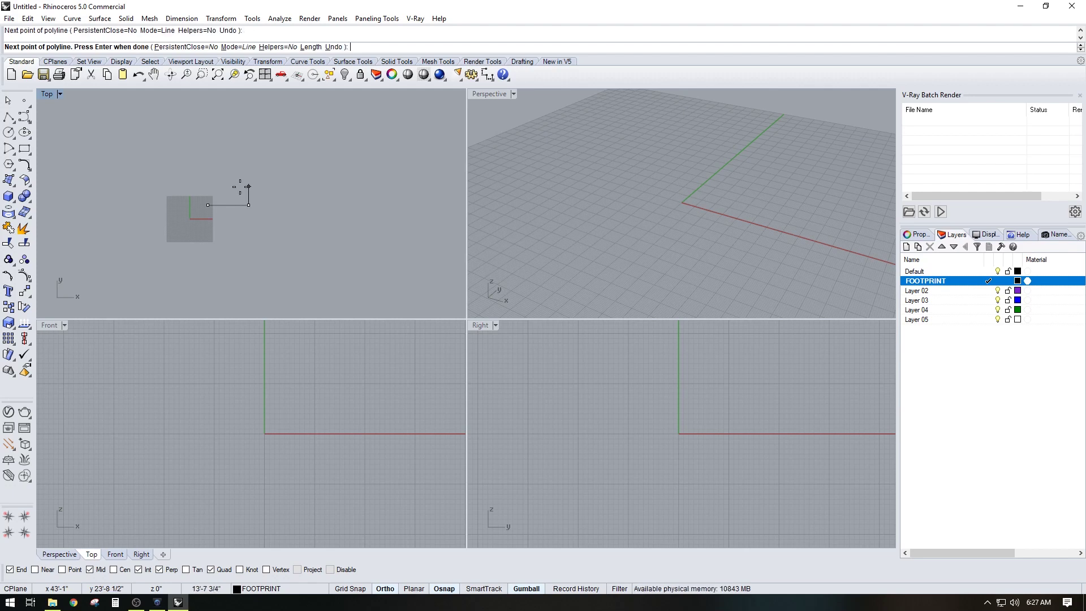
type("30'")
key("Return")
left_click(249, 271)
type("50'")
key("Return")
left_click(340, 258)
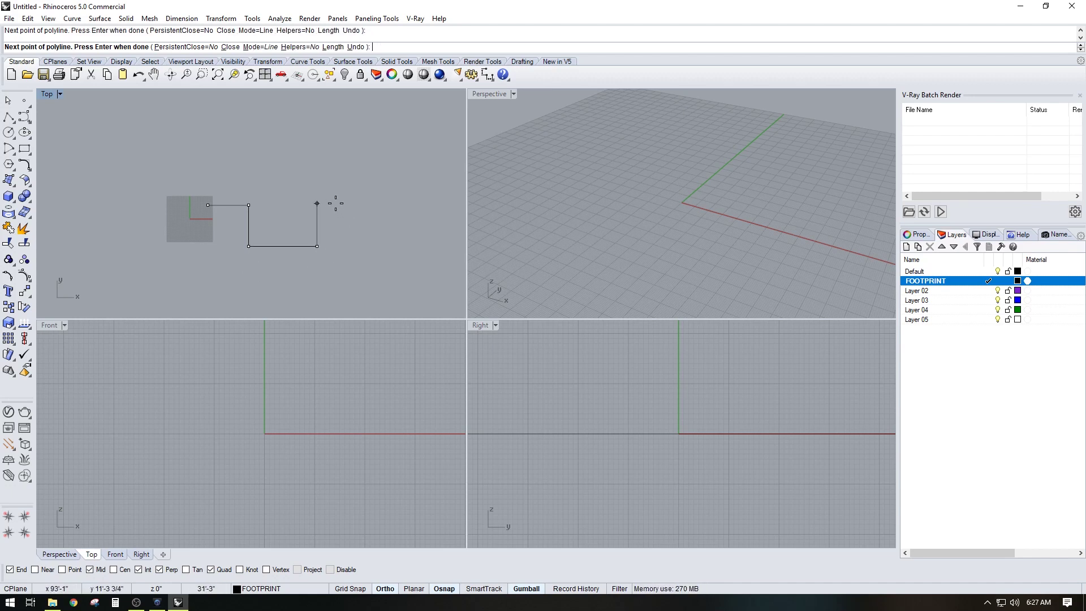
key("Return")
key("ctrl+z")
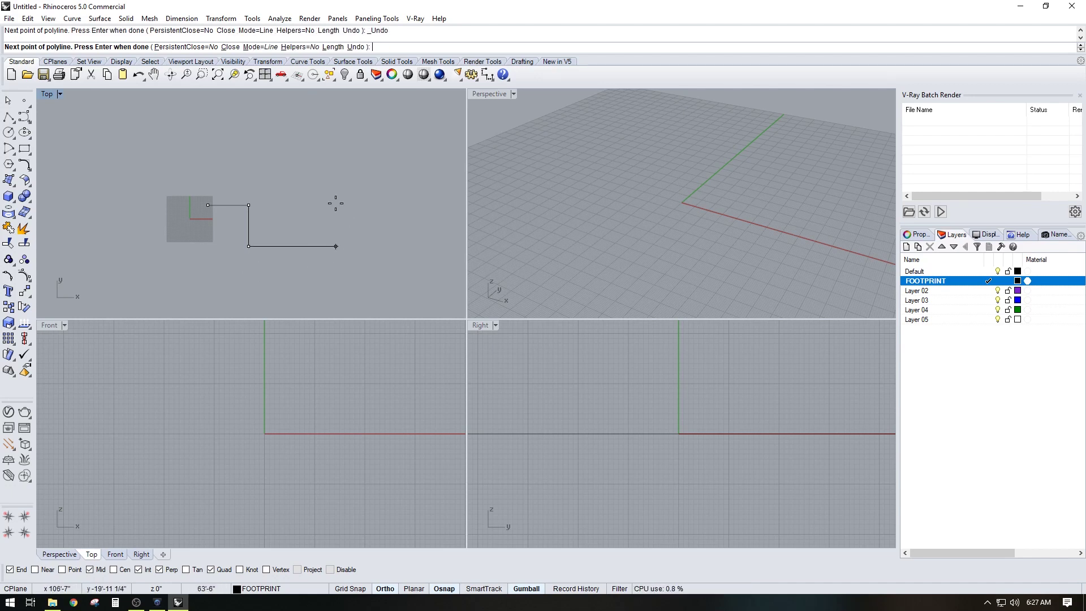
type("50'")
key("Return")
left_click(303, 233)
Step: Continue the outline with another 50' leg and the remaining corners up to the last one
type("50'")
key("Return")
left_click(317, 187)
left_click(357, 178)
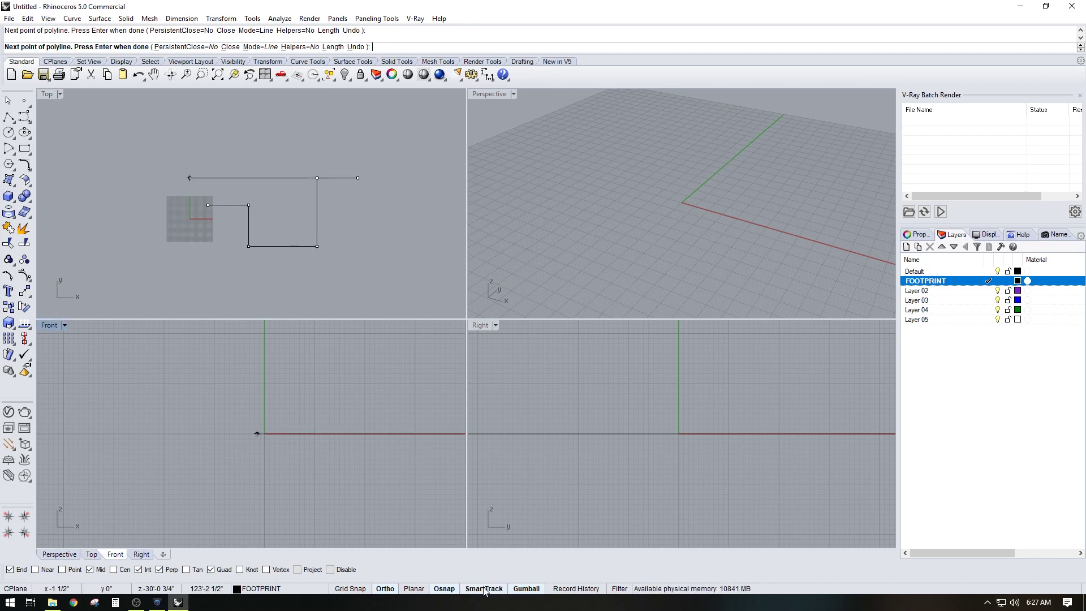
left_click(363, 246)
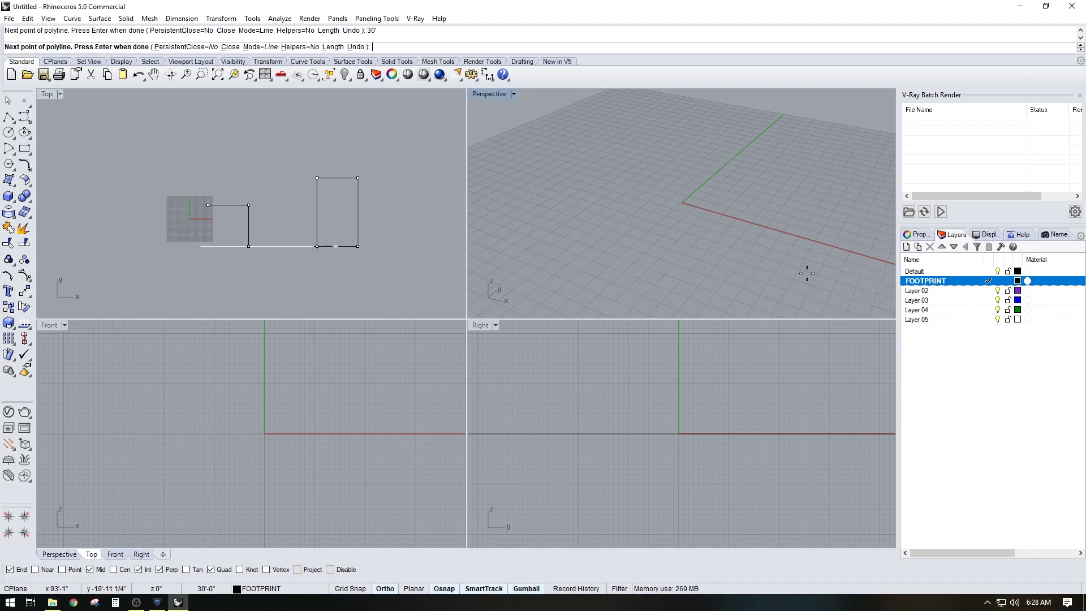
left_click(358, 287)
right_click_drag(283, 269, 344, 238)
scroll(334, 252, "up", 4)
right_click_drag(395, 465, 374, 493)
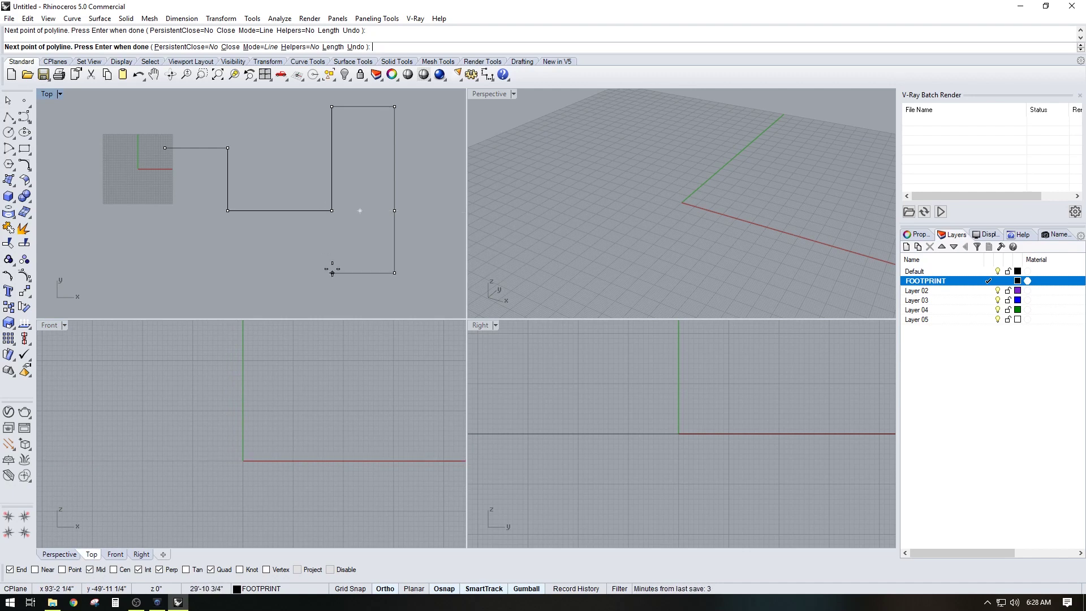
left_click(165, 279)
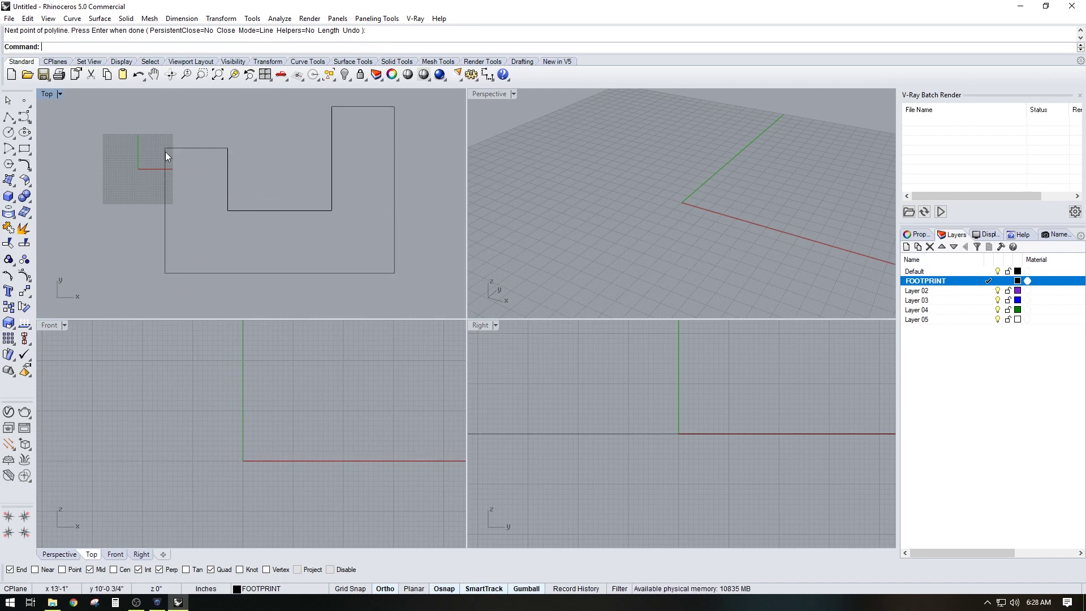
Step: Close the footprint outline at its start point
left_click(165, 151)
right_click_drag(338, 264, 366, 207)
scroll(366, 207, "down", 2)
Step: Draw a rectangular wing with a 50' leg below the footprint
right_click(353, 208)
left_click(361, 214)
type("10")
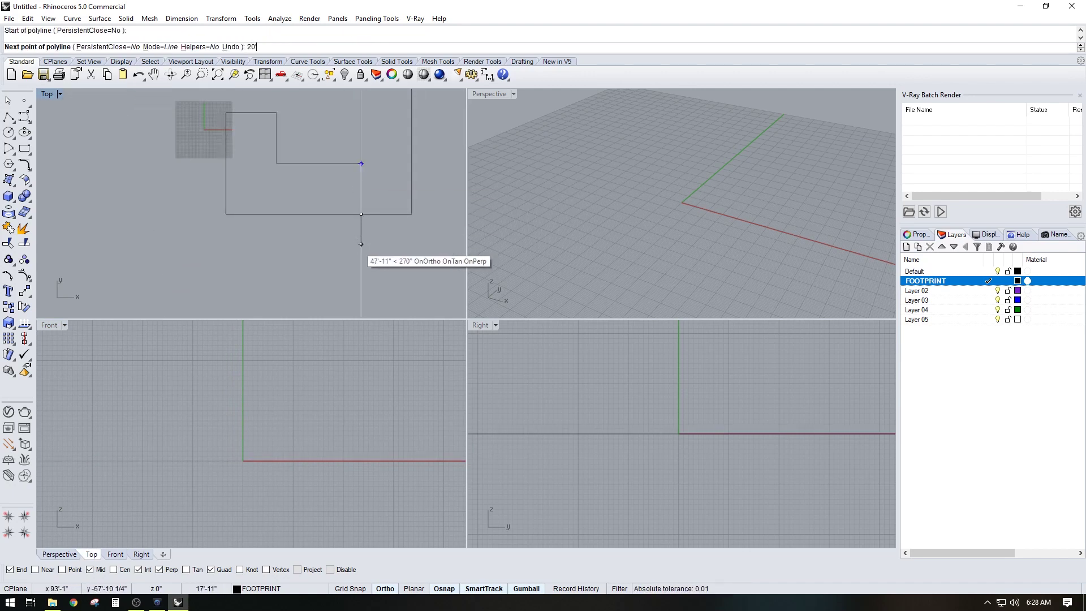
key("Return")
left_click(357, 244)
key("ctrl+z")
scroll(391, 241, "up", 6)
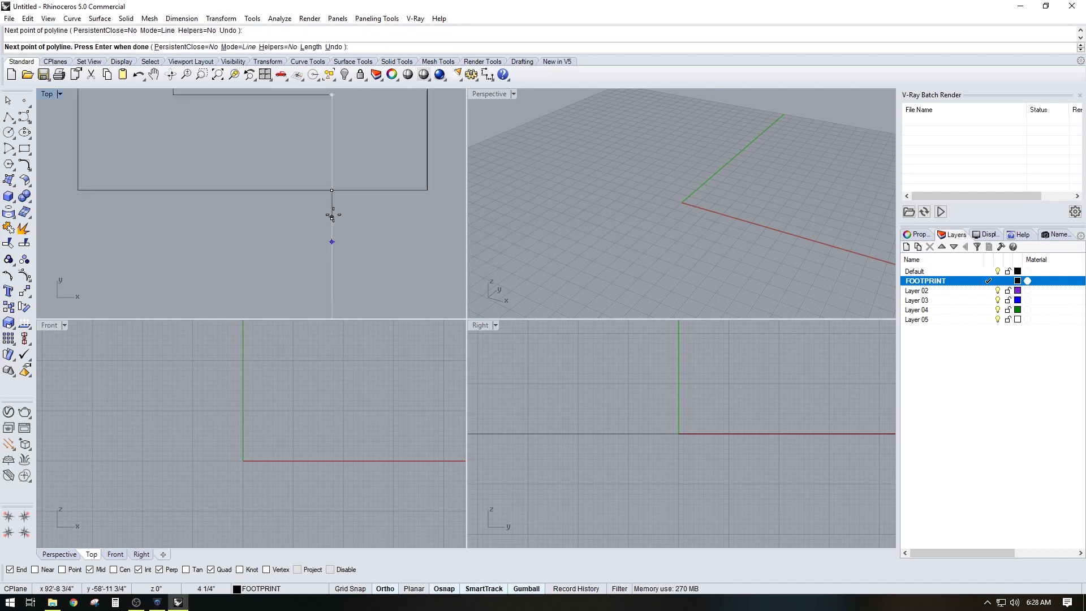
left_click(335, 253)
scroll(334, 252, "down", 2)
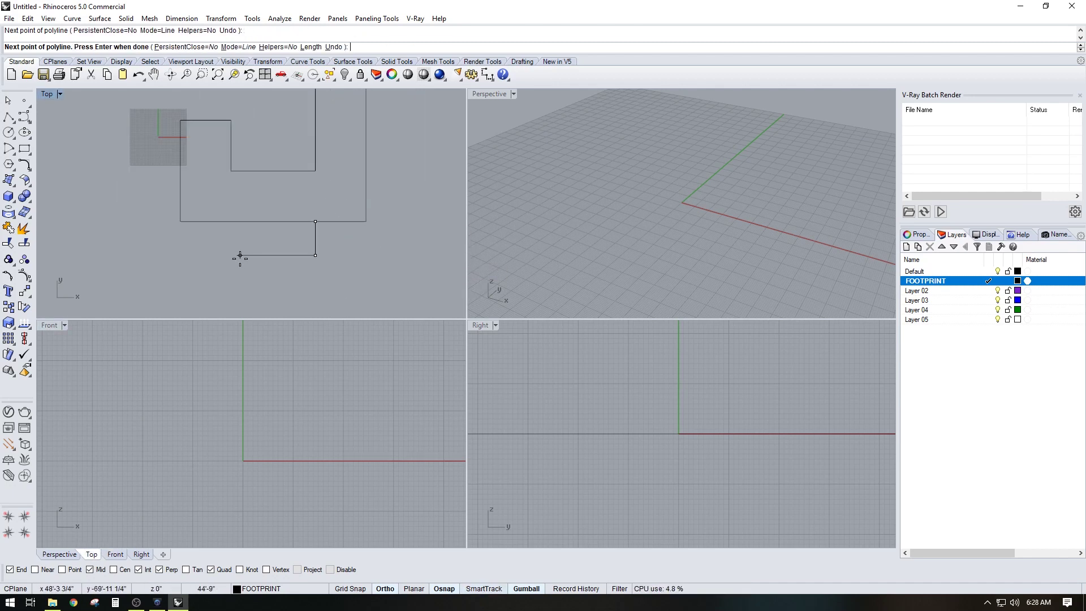
type("50'")
key("Return")
left_click(250, 255)
left_click(239, 228)
Step: Delete the stray extra curve
key("Return")
key("Return")
left_click(273, 221)
key("Return")
scroll(277, 256, "up", 6)
left_click(277, 256)
key("Delete")
Step: Window-select both the footprint outline and the wing to join them
left_click(283, 254)
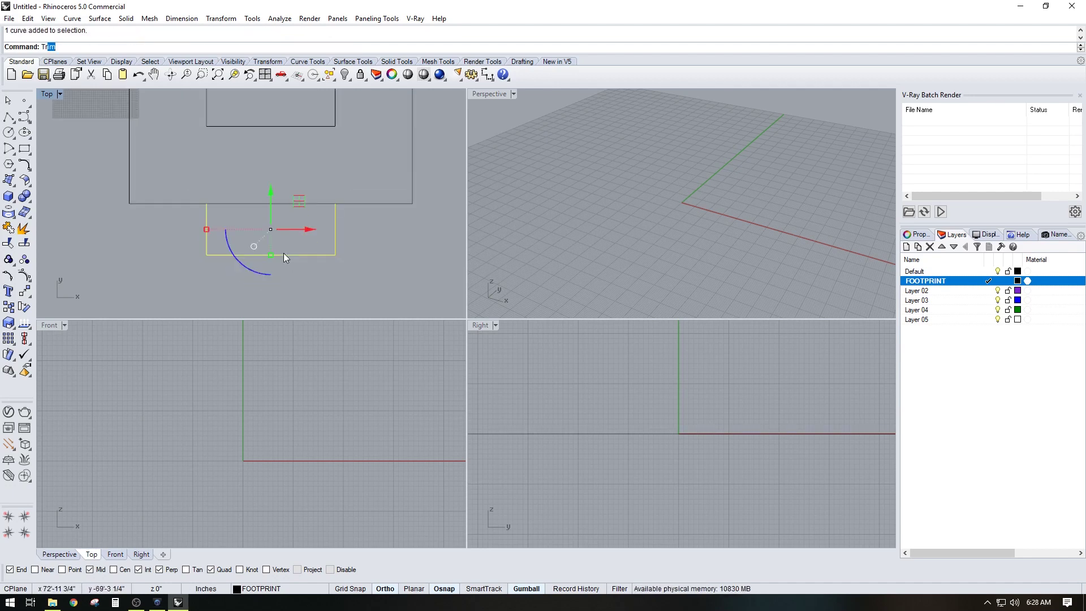
scroll(362, 229, "down", 3)
left_click_drag(383, 233, 224, 152)
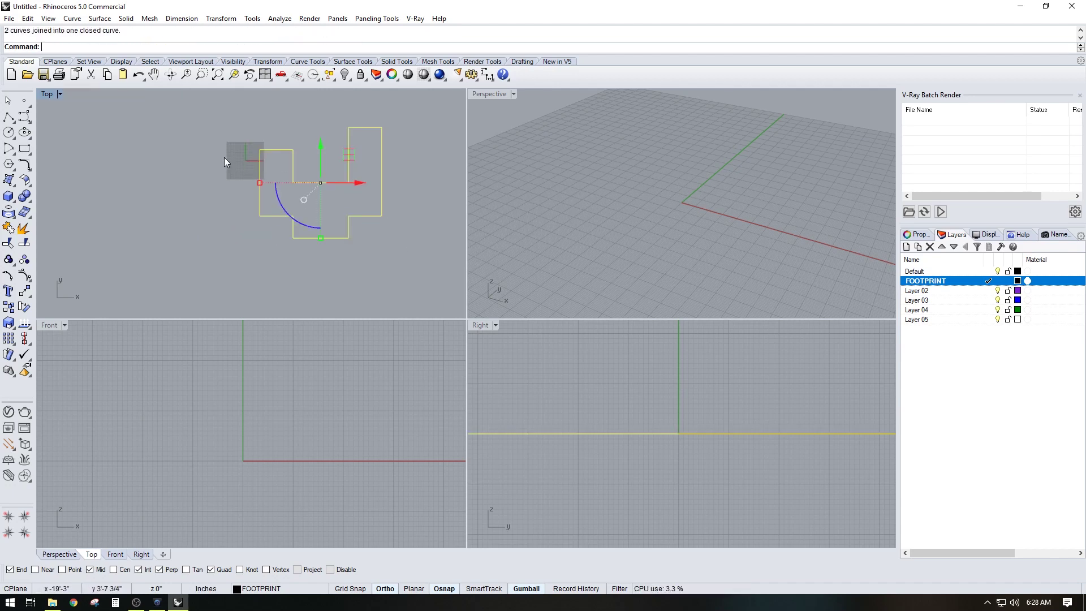
scroll(279, 138, "up", 3)
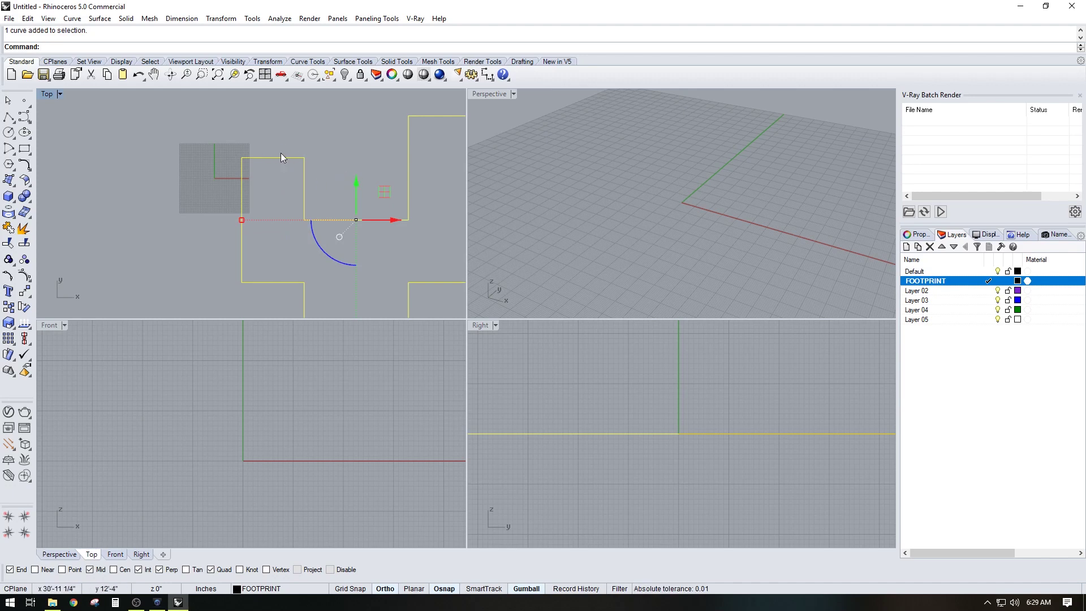
scroll(281, 157, "down", 4)
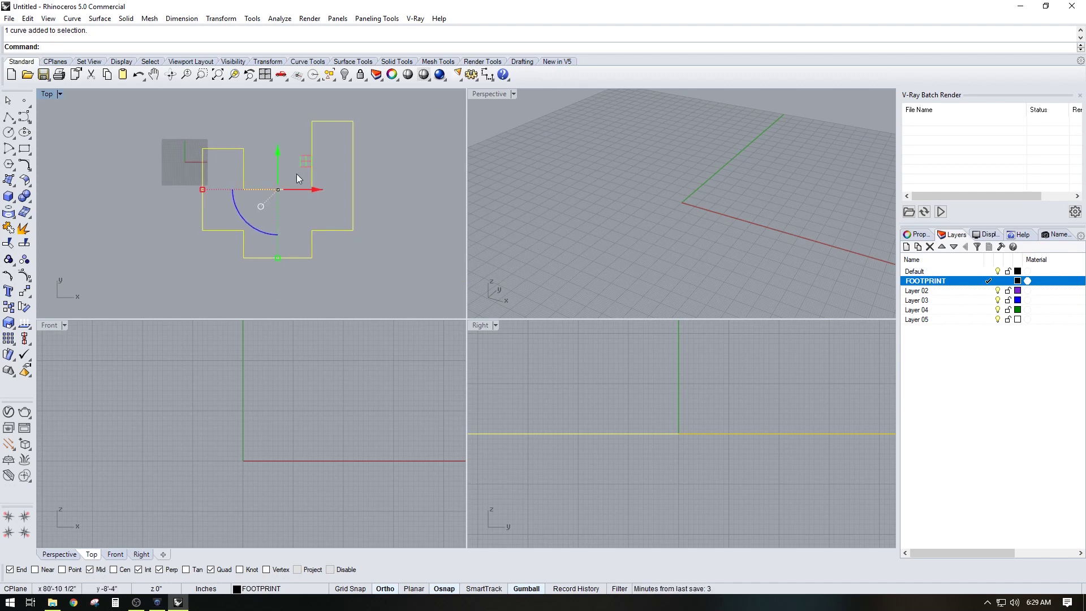
Step: Deselect the curve, launch Grasshopper from the command line, and open its File menu
key("Escape")
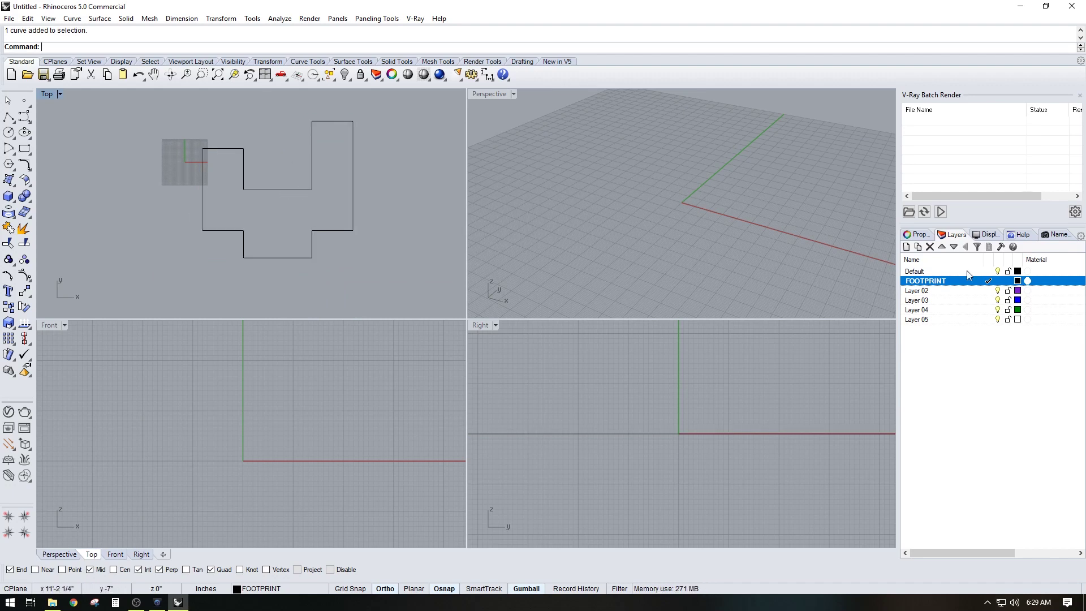
type("Grasshopper")
key("Return")
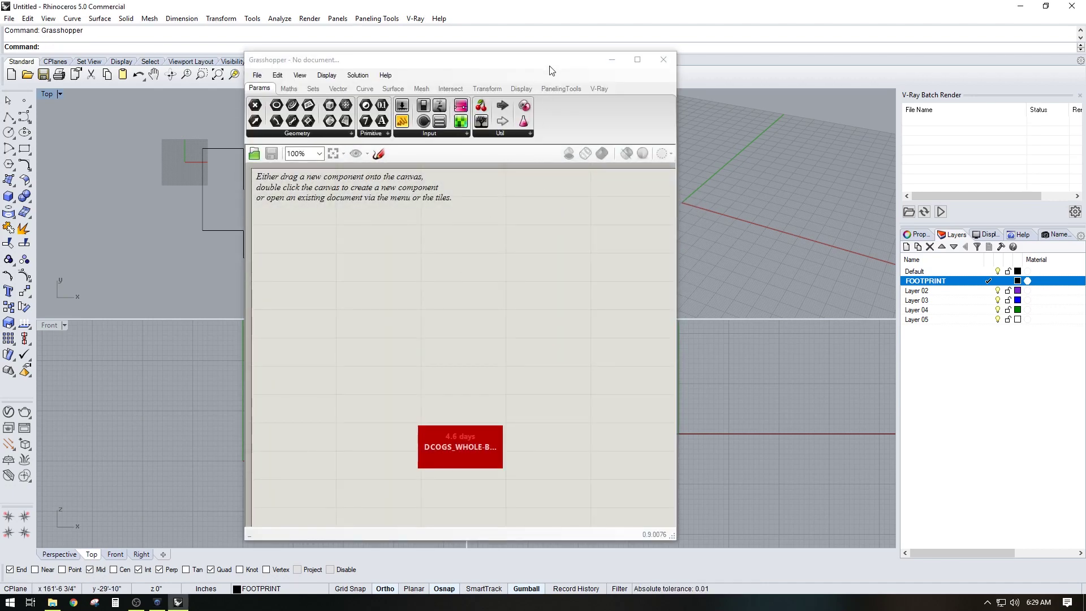
left_click_drag(552, 66, 743, 39)
left_click(446, 47)
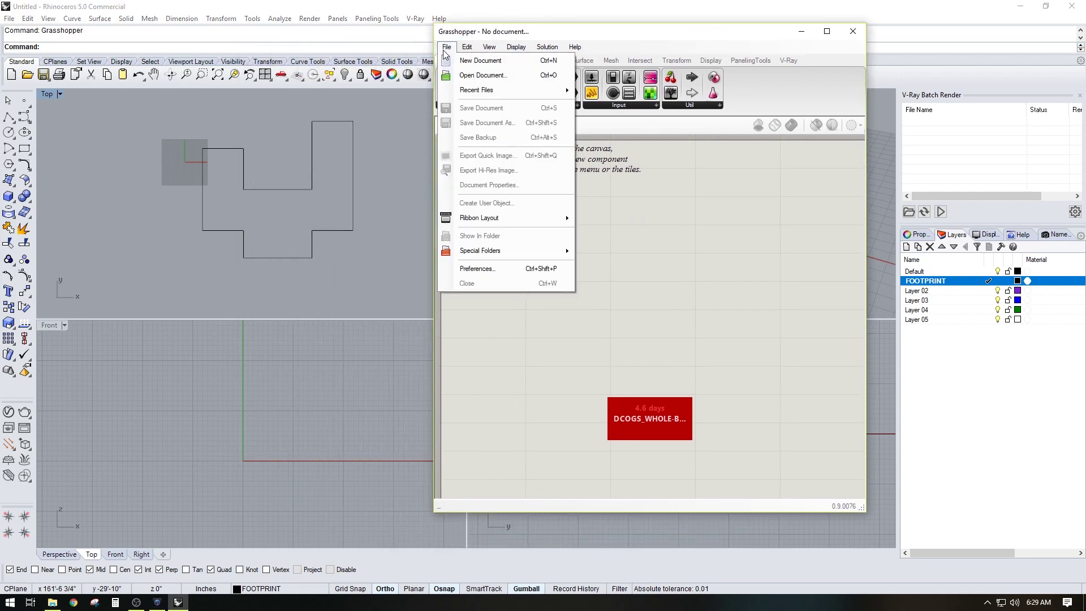
Step: Open the file-opening dialog and browse the D: drive's 00_DCOGS tutorials folders
left_click(511, 75)
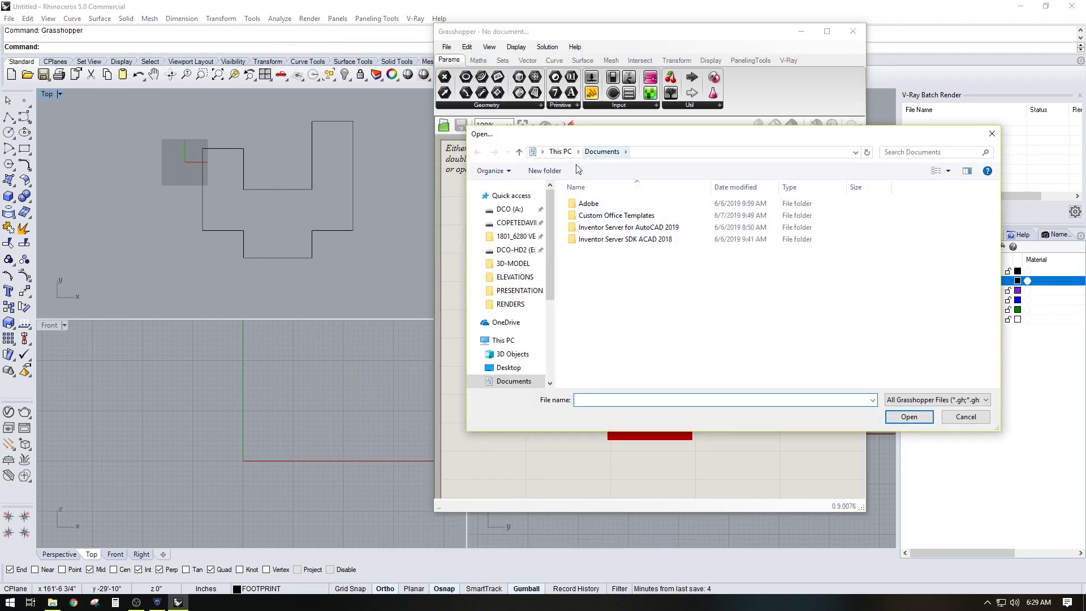
left_click(511, 210)
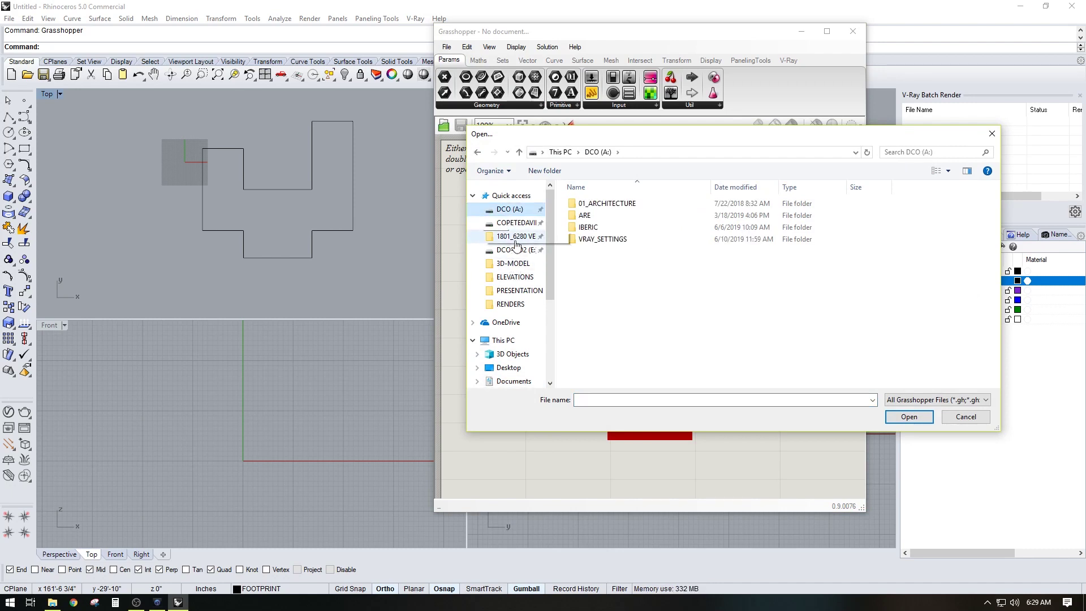
left_click(516, 251)
left_click(516, 225)
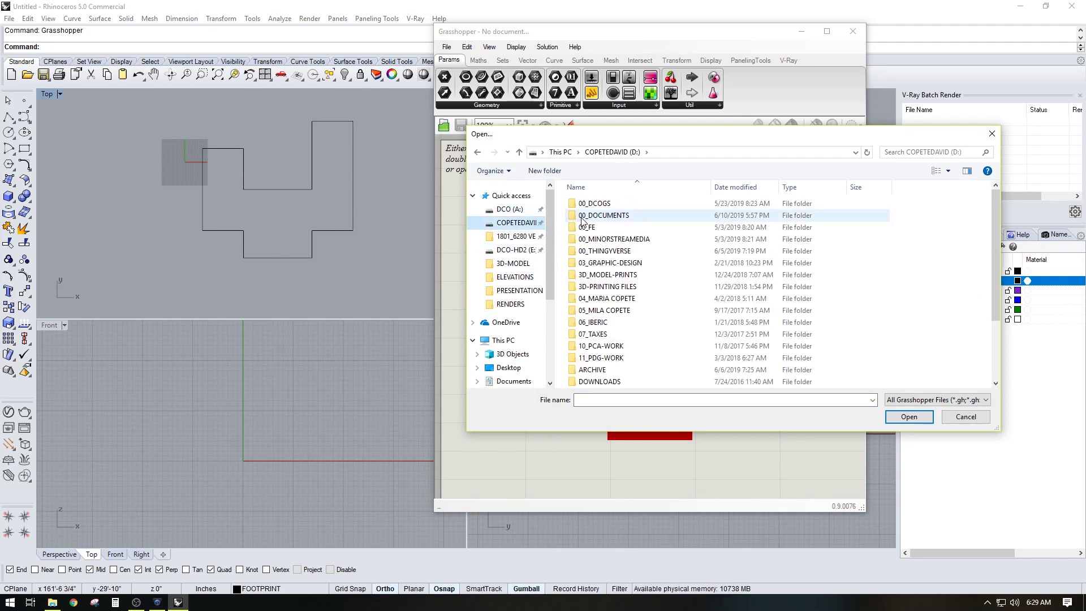
double_click(588, 205)
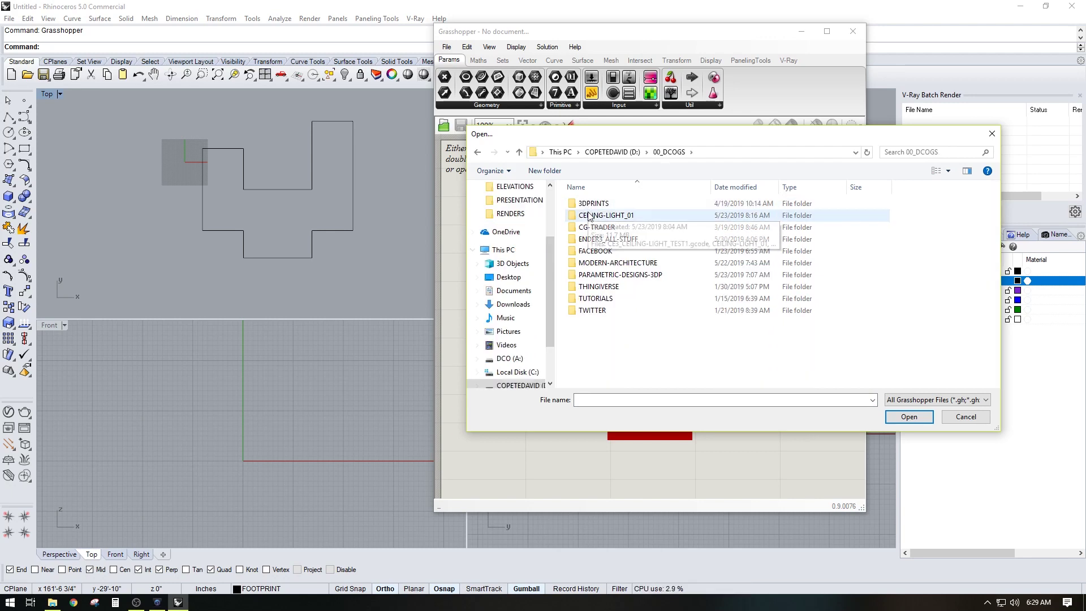
double_click(613, 296)
double_click(586, 204)
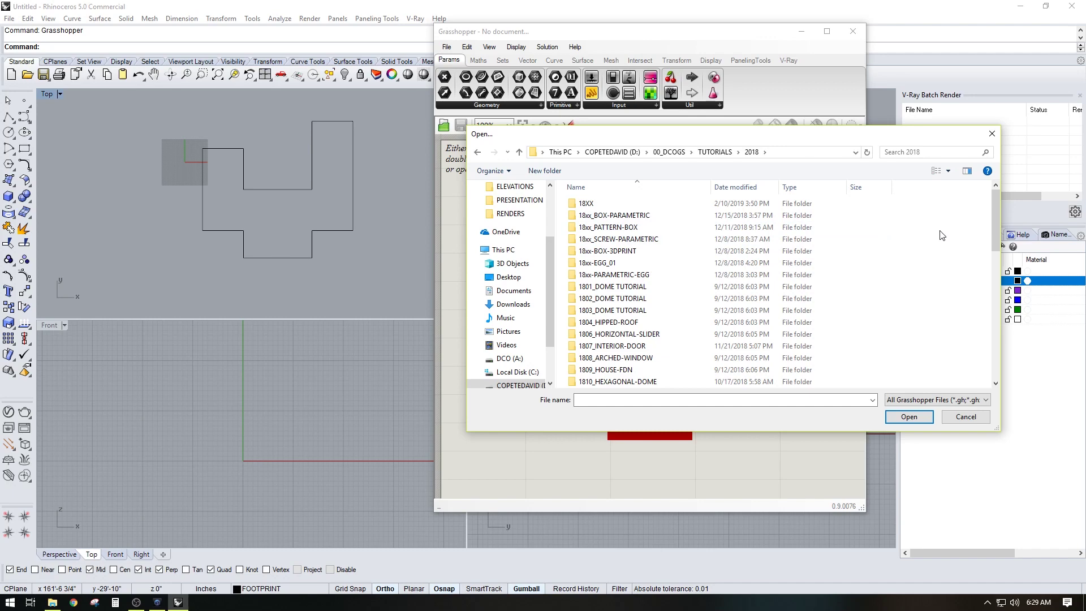
scroll(942, 244, "down", 6)
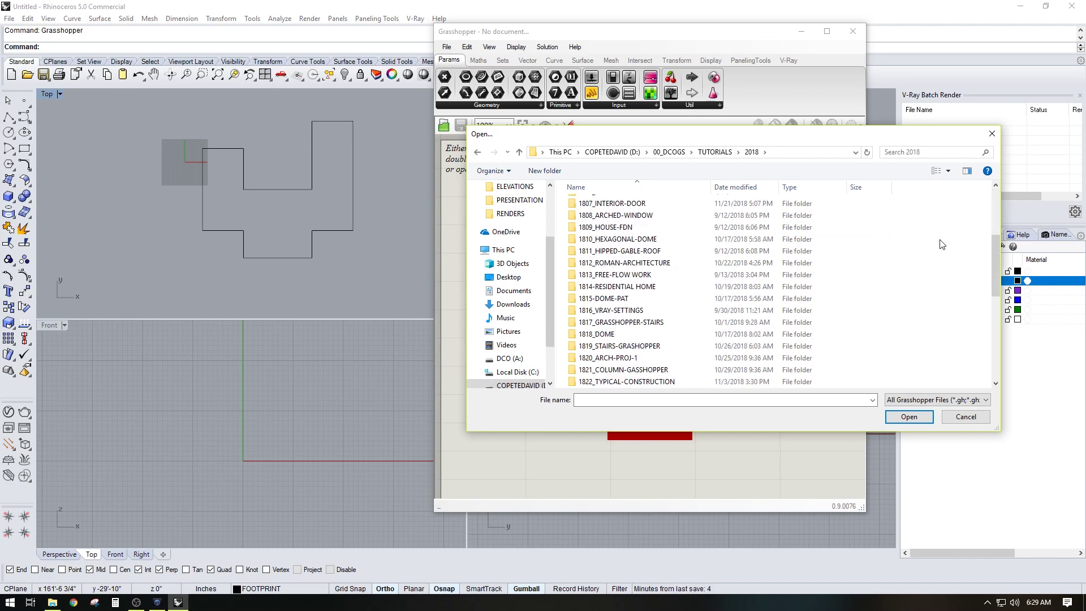
scroll(942, 245, "down", 1)
scroll(942, 244, "down", 2)
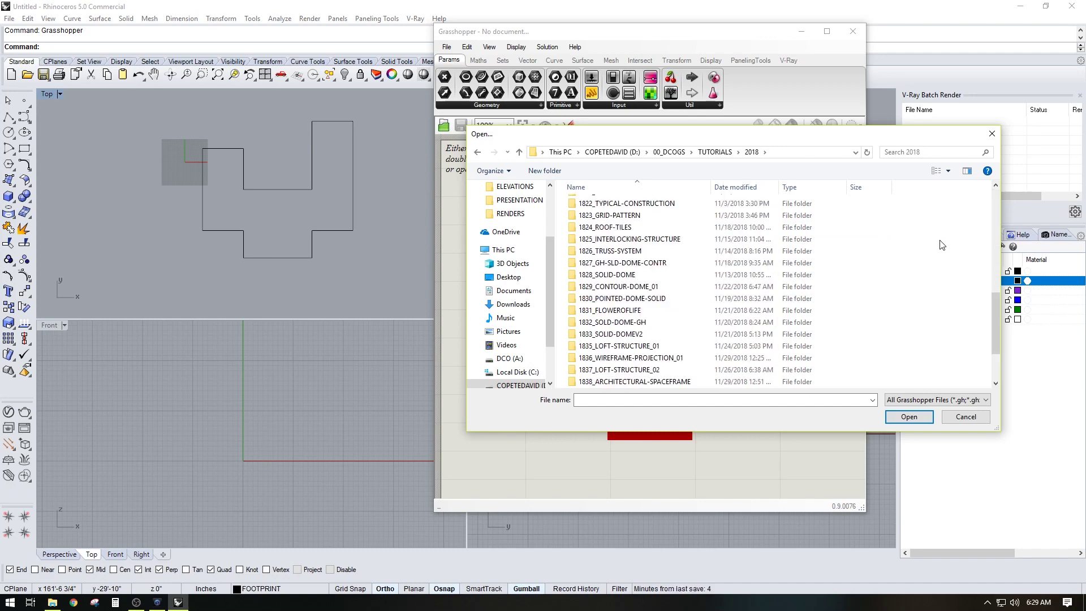
scroll(942, 244, "down", 1)
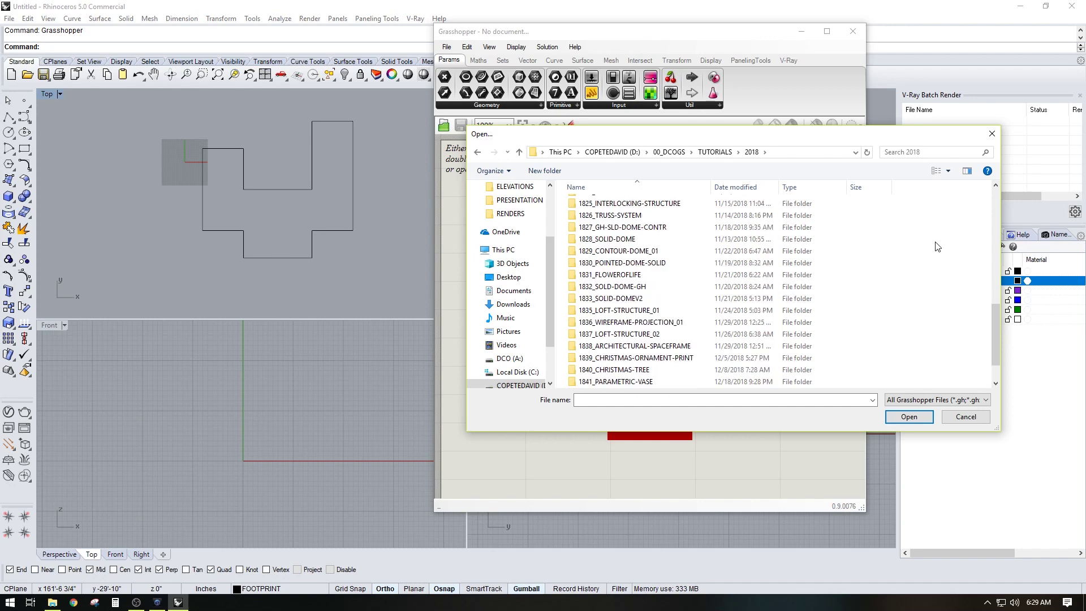
scroll(937, 246, "down", 1)
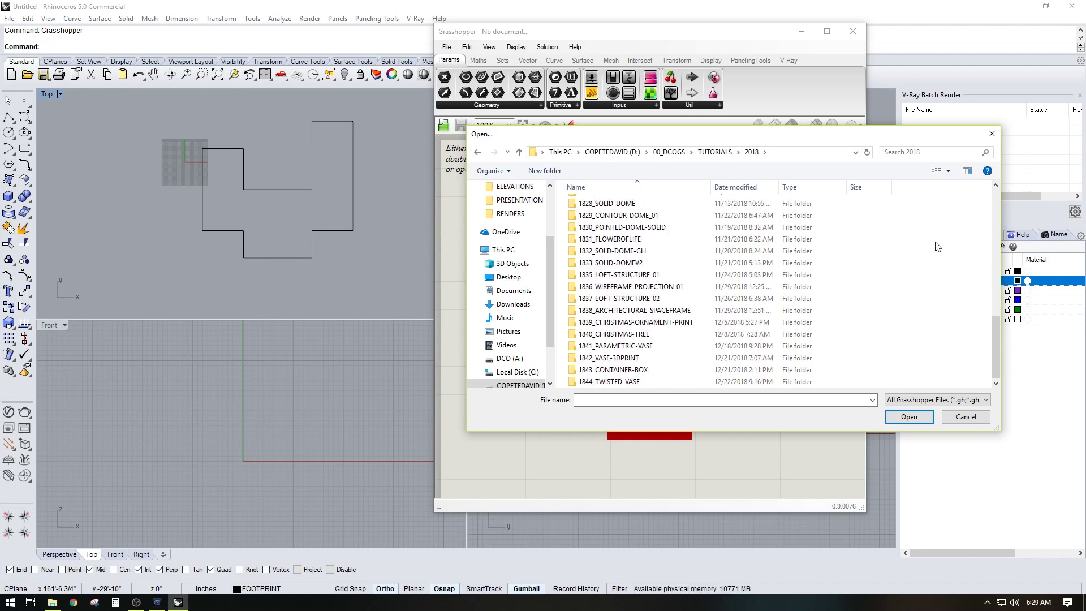
scroll(937, 246, "up", 4)
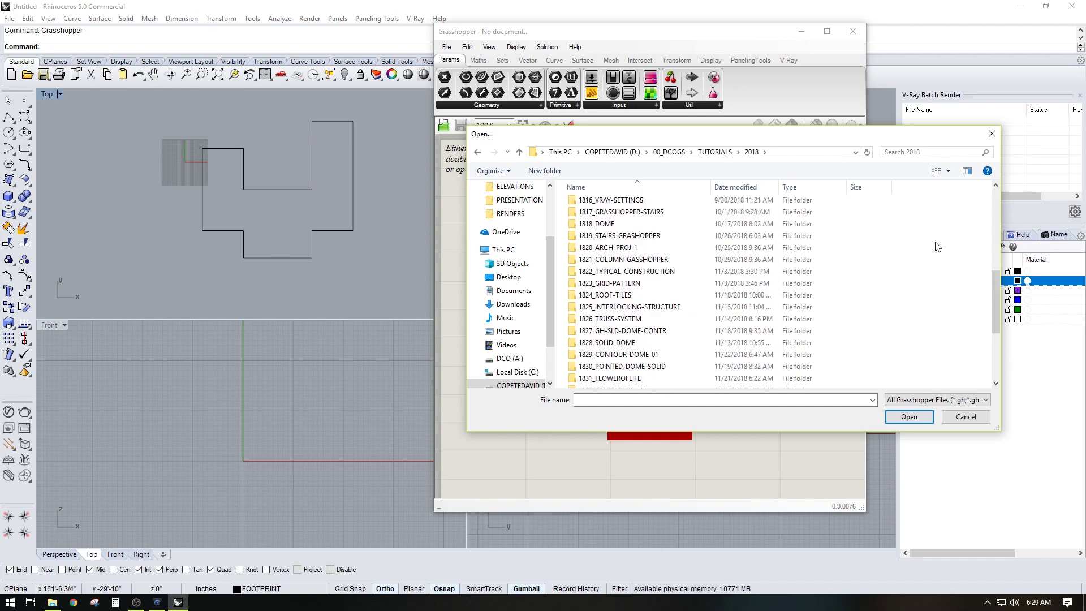
scroll(938, 247, "up", 6)
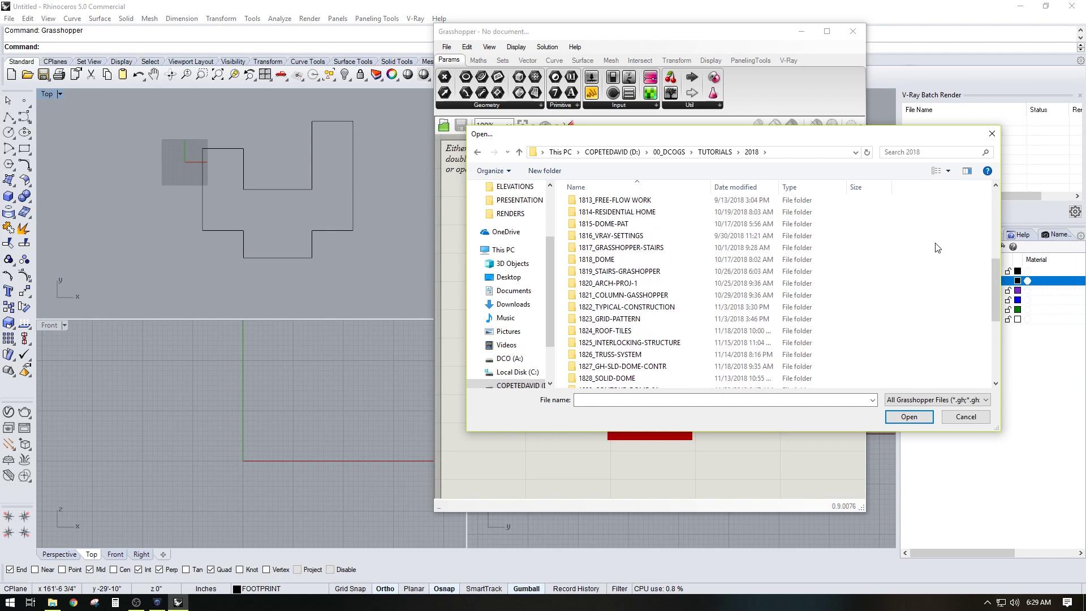
left_click(638, 154)
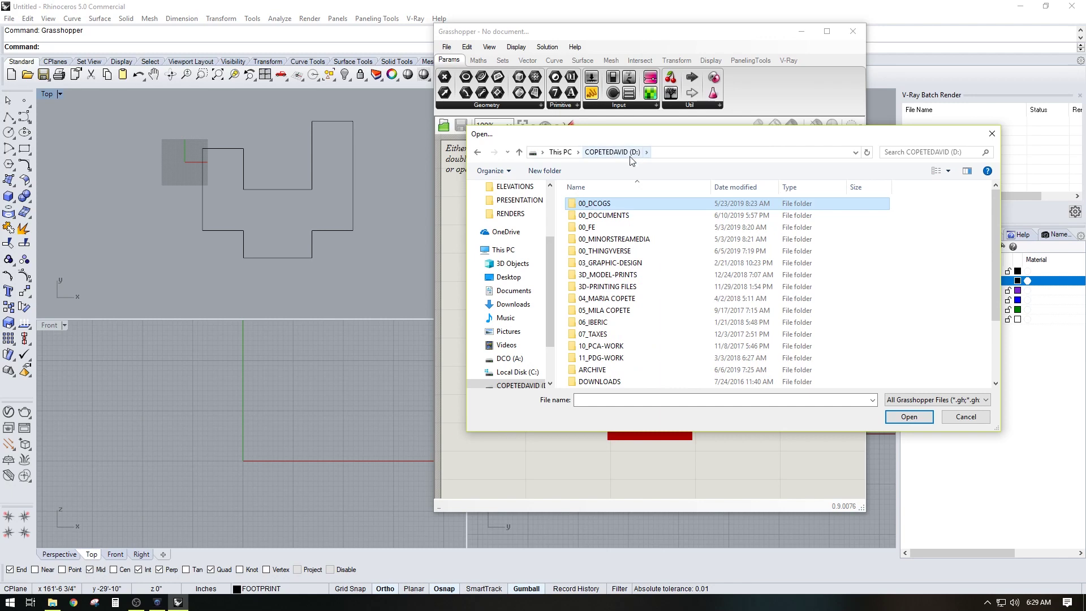
Step: Navigate into DCO-GRAPHICSTUDIO > SKILLSHARE > 1901_GRASHOPPER-RHINO_WHOLE-BUILDING > REFERENCE
scroll(519, 376, "down", 1)
left_click(516, 371)
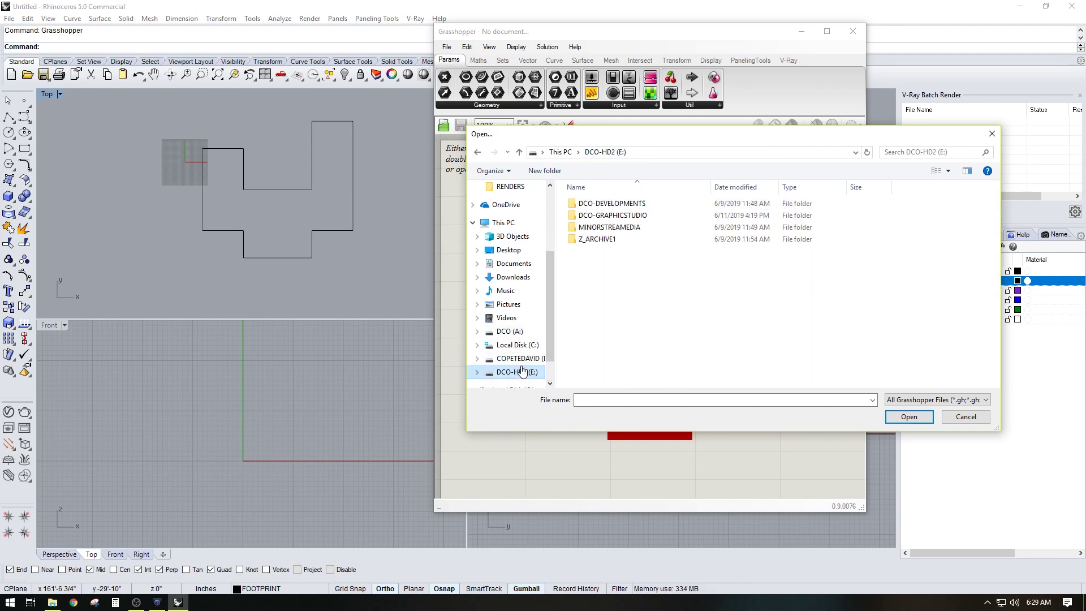
double_click(622, 215)
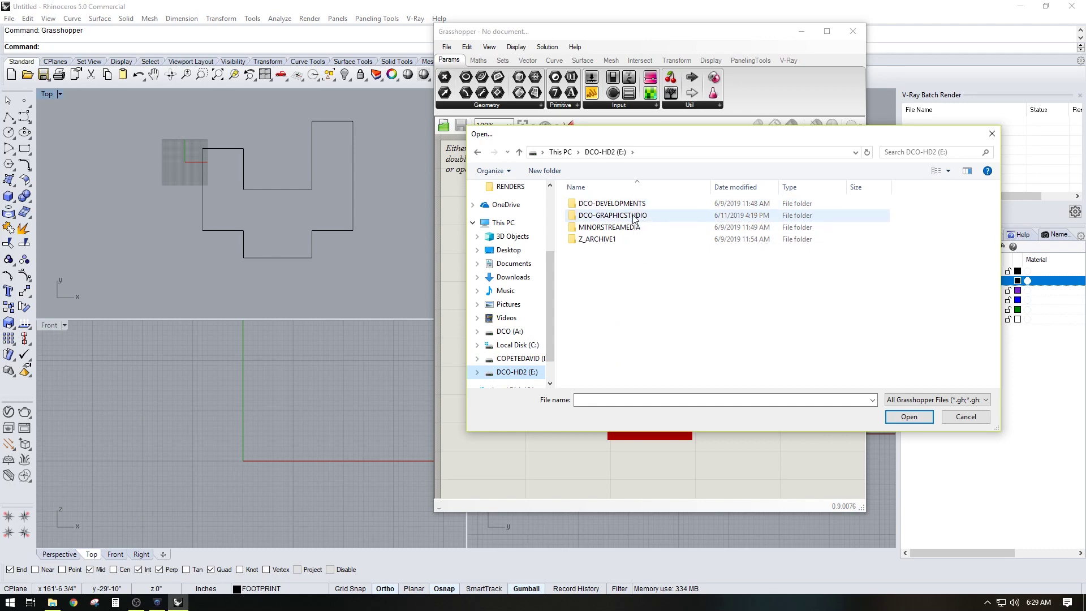
double_click(605, 227)
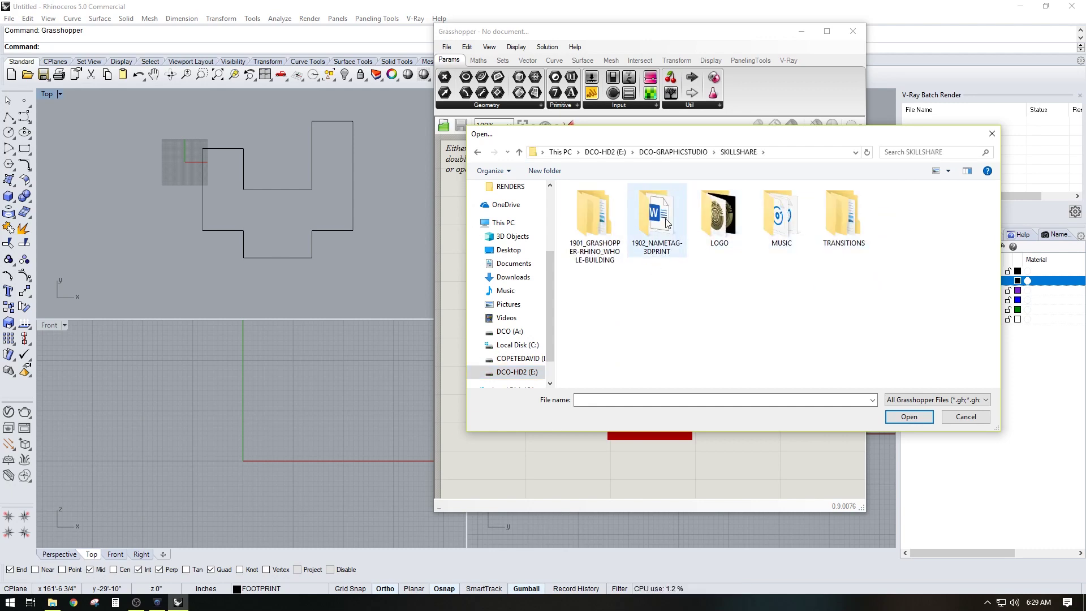
double_click(602, 224)
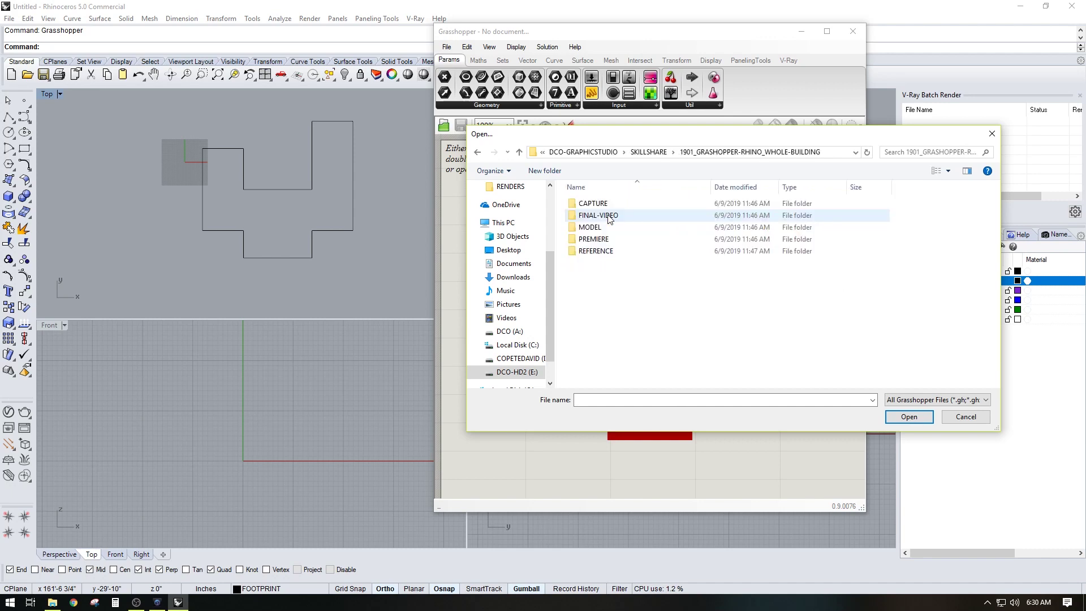
double_click(611, 250)
Step: Copy the whole-building script file
left_click(610, 204)
right_click(609, 203)
left_click(636, 318)
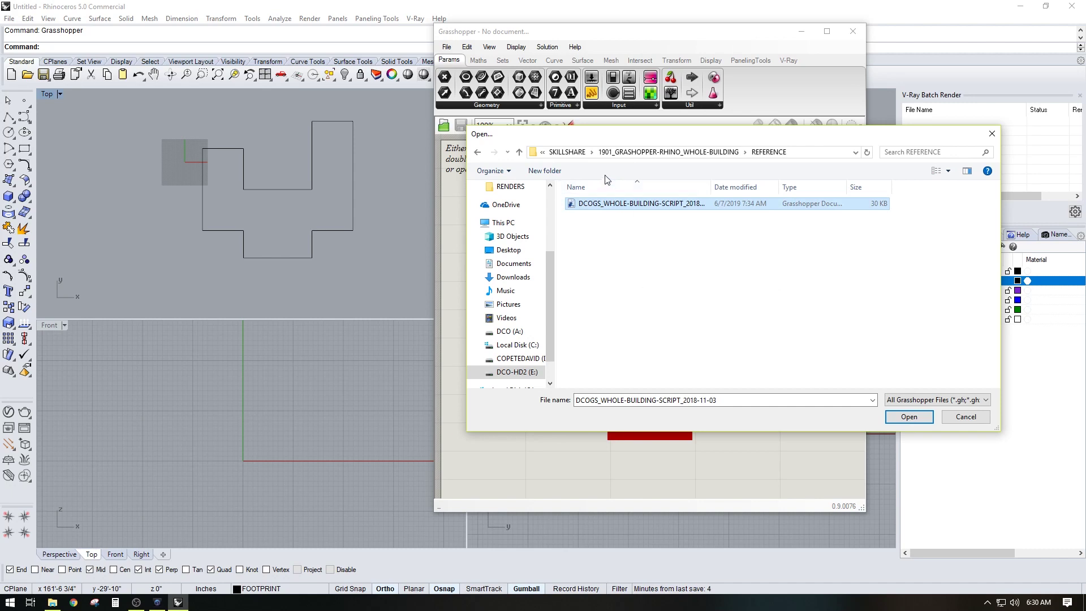
Step: Create a MODEL folder in YOUTUBE > 1912_GRASSHOPPER-BUILDING and paste the script into it
left_click(567, 152)
left_click(641, 153)
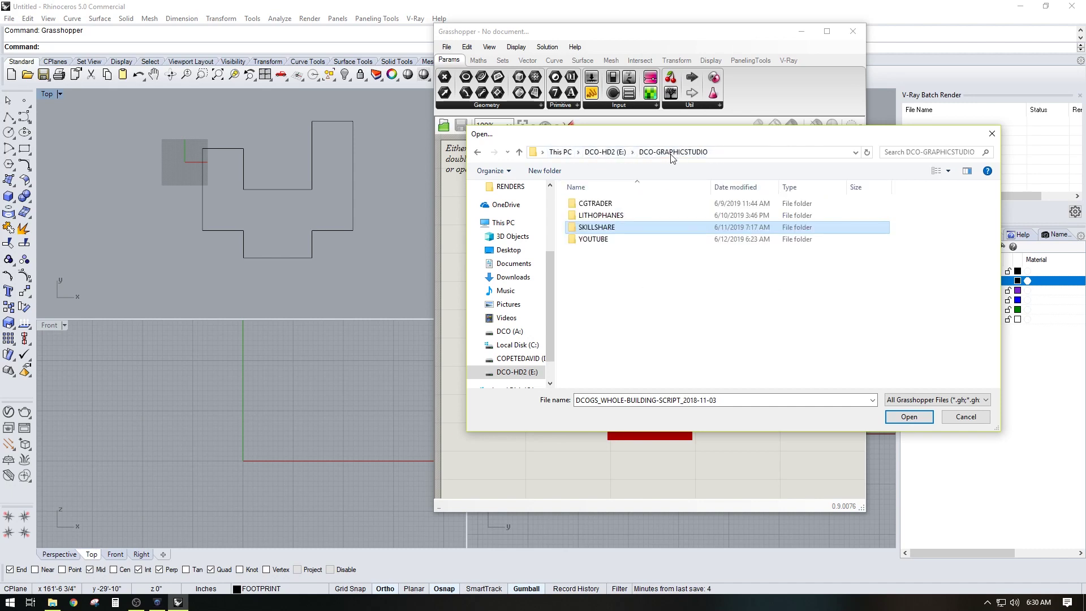
double_click(606, 237)
double_click(608, 204)
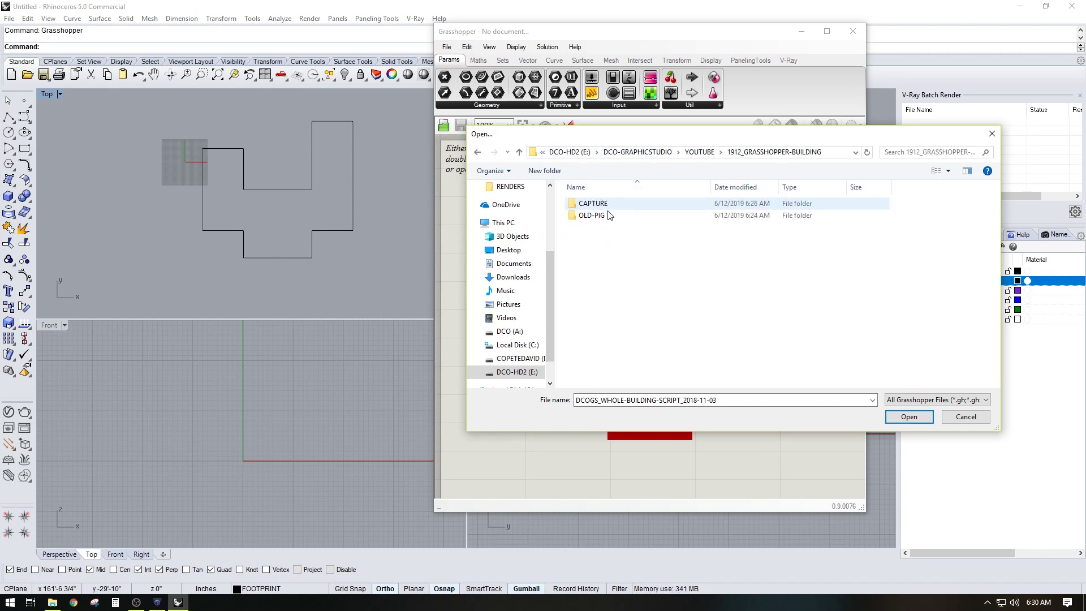
key("ctrl+shift+n")
type("MODE")
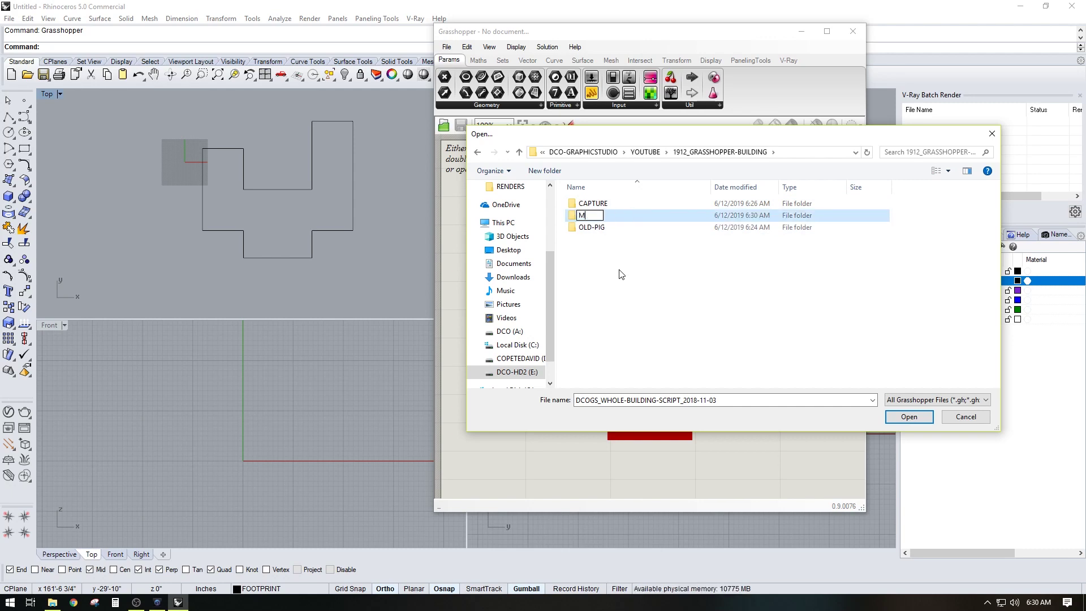
key("Return")
key("Return")
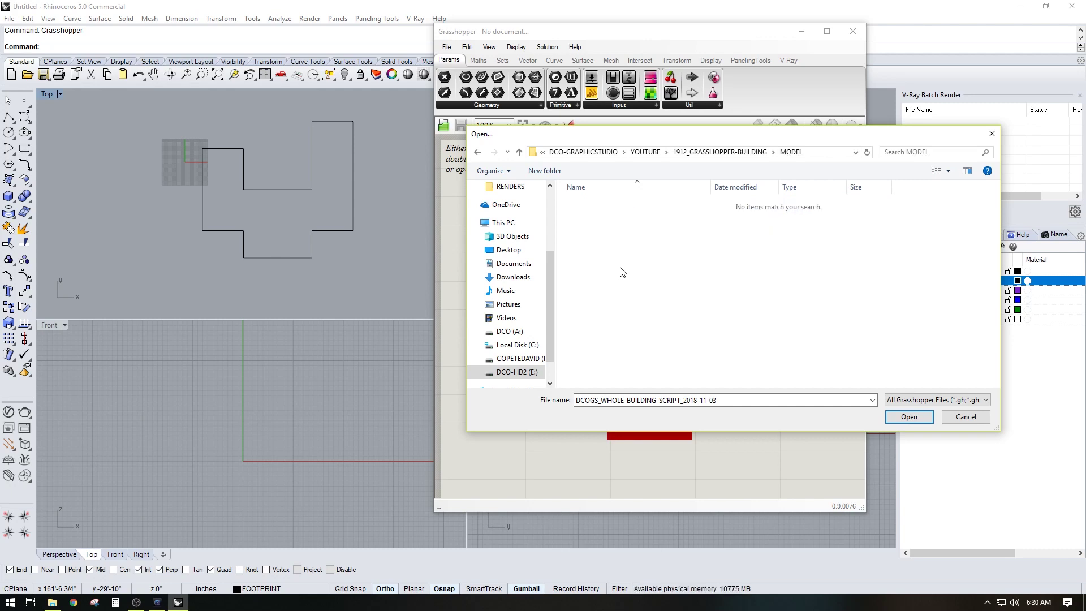
key("ctrl+v")
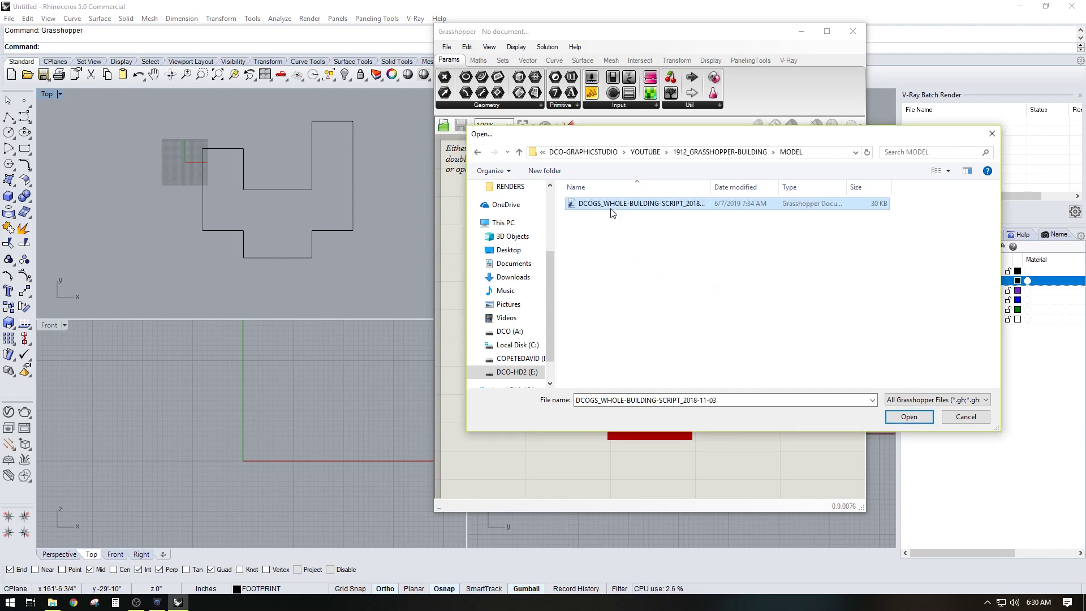
left_click(620, 205)
Step: Open the copied whole-building script and frame its component groups on the canvas
left_click(899, 417)
scroll(673, 290, "down", 5)
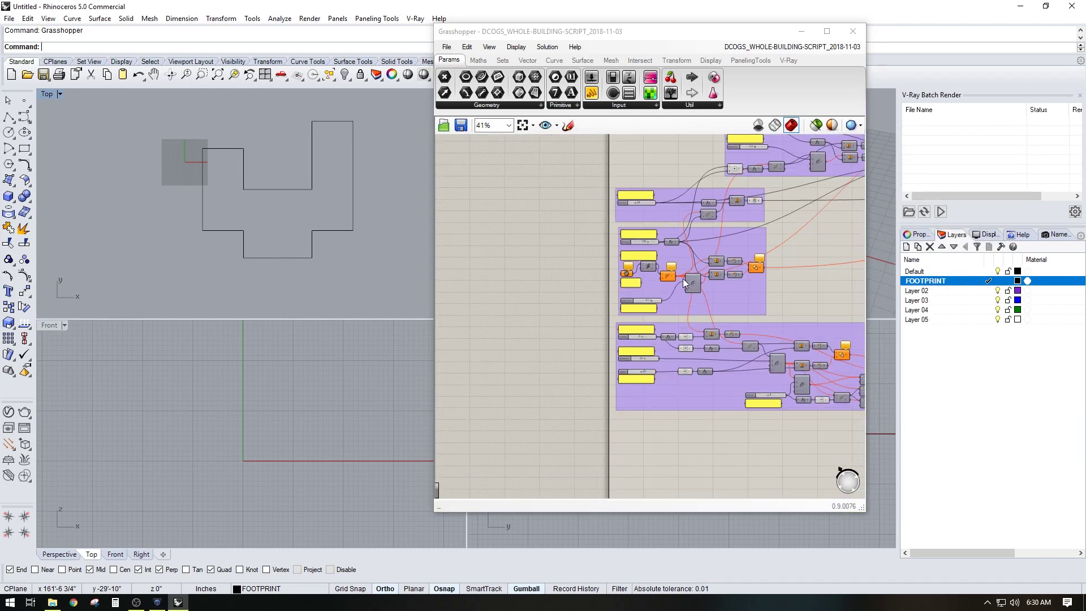
right_click_drag(797, 277, 636, 276)
scroll(740, 265, "down", 3)
scroll(569, 270, "up", 3)
scroll(571, 273, "down", 2)
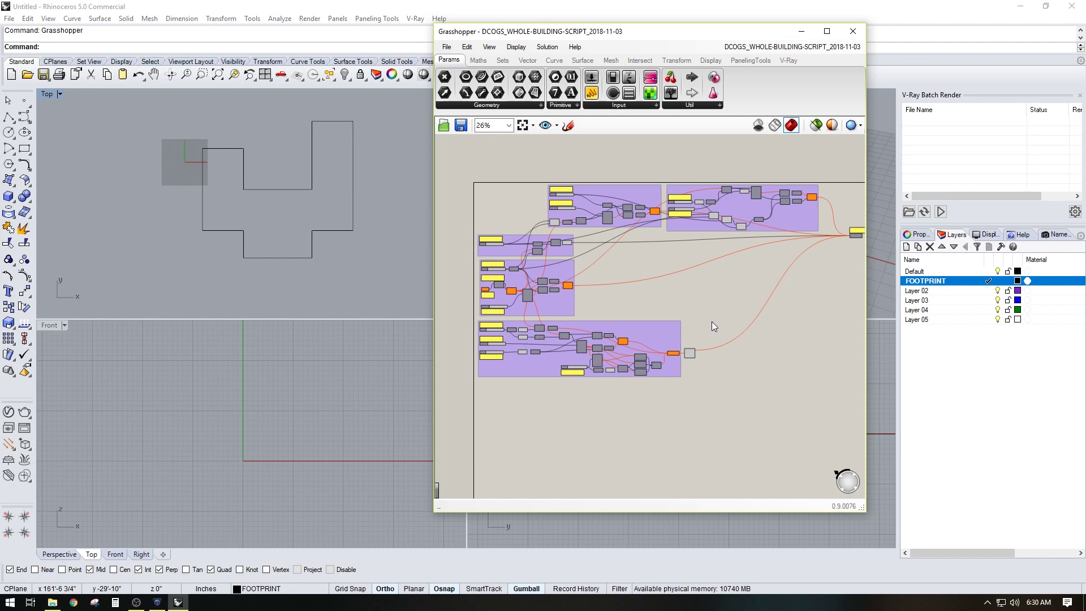
scroll(609, 245, "up", 2)
right_click_drag(609, 244, 664, 237)
scroll(664, 237, "down", 1)
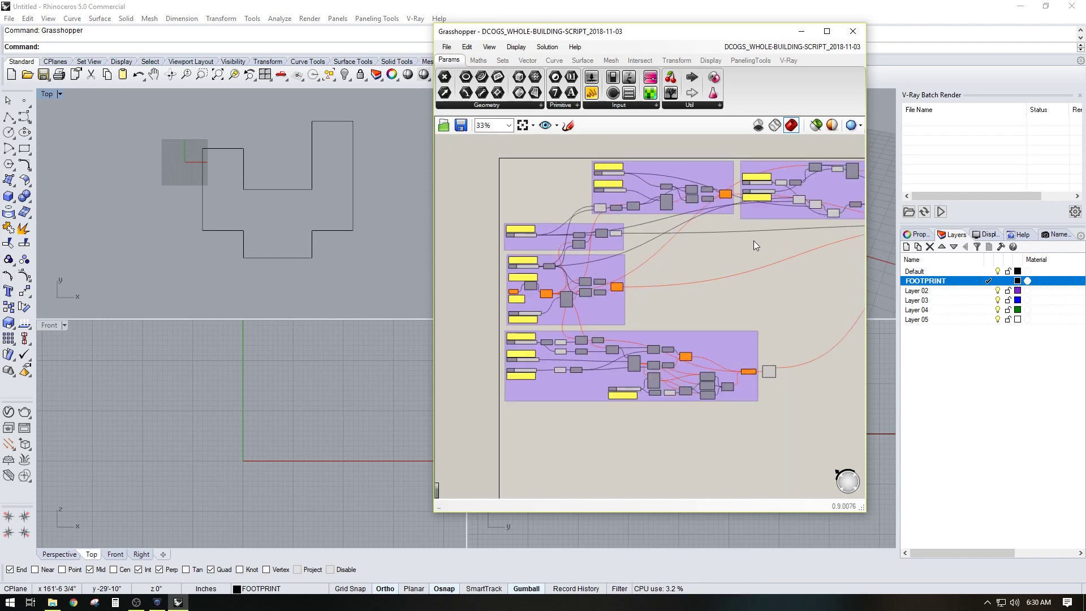
left_click_drag(607, 38, 643, 70)
Step: Select the footprint curve in Rhino, then right-click the wall group's Curve input
left_click(363, 187)
left_click(353, 189)
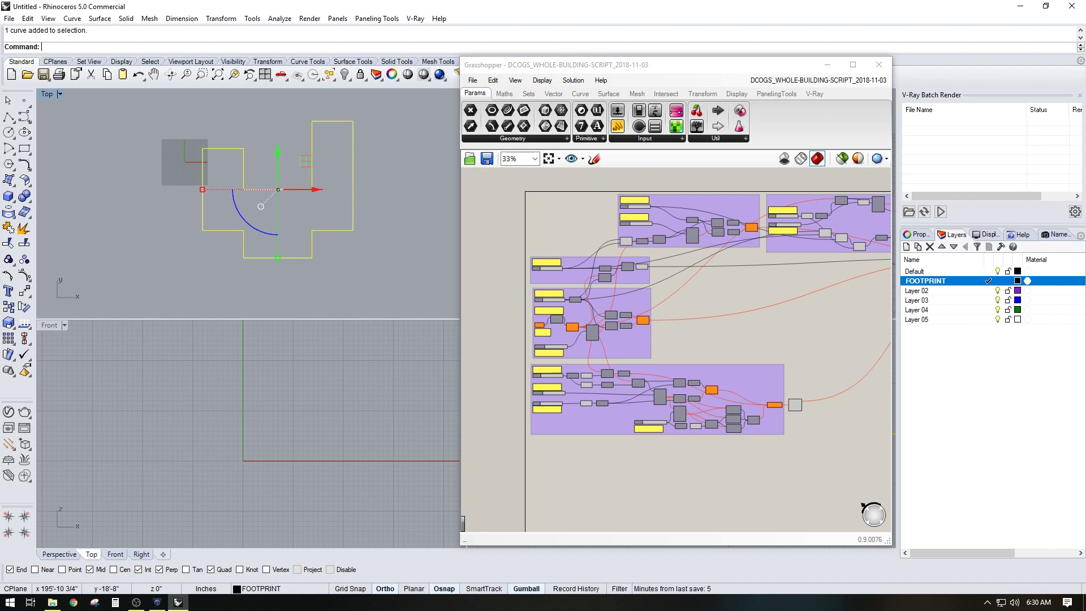
scroll(535, 324, "up", 5)
left_click(374, 222)
left_click(351, 216)
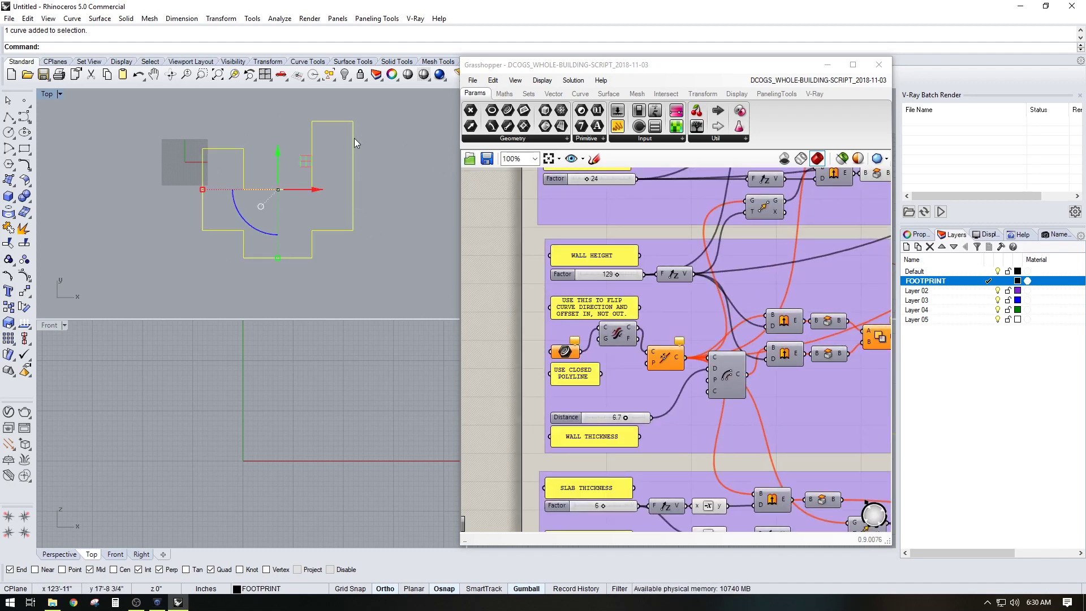
scroll(572, 365, "up", 4)
left_click(559, 332)
right_click(559, 332)
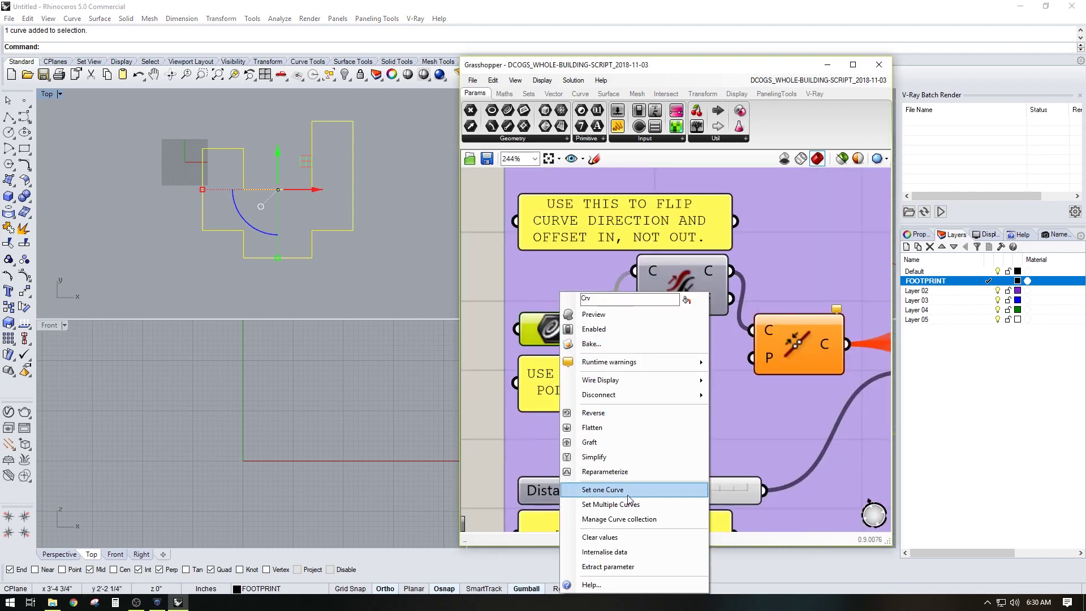
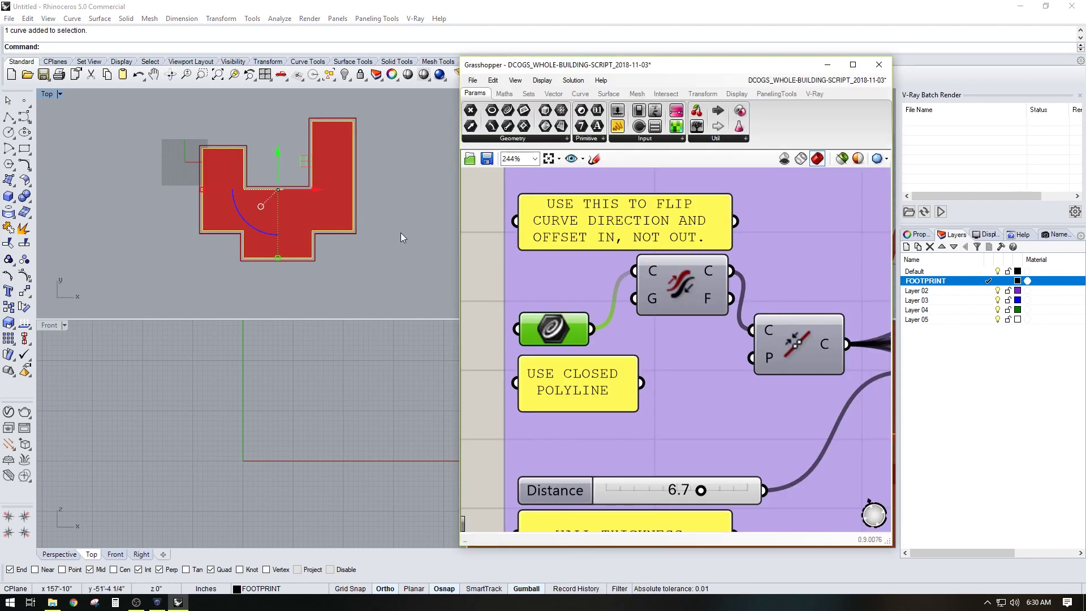
Step: Restore the four-view layout, move Grasshopper to the lower right, and maximize the Perspective view
double_click(52, 98)
double_click(52, 98)
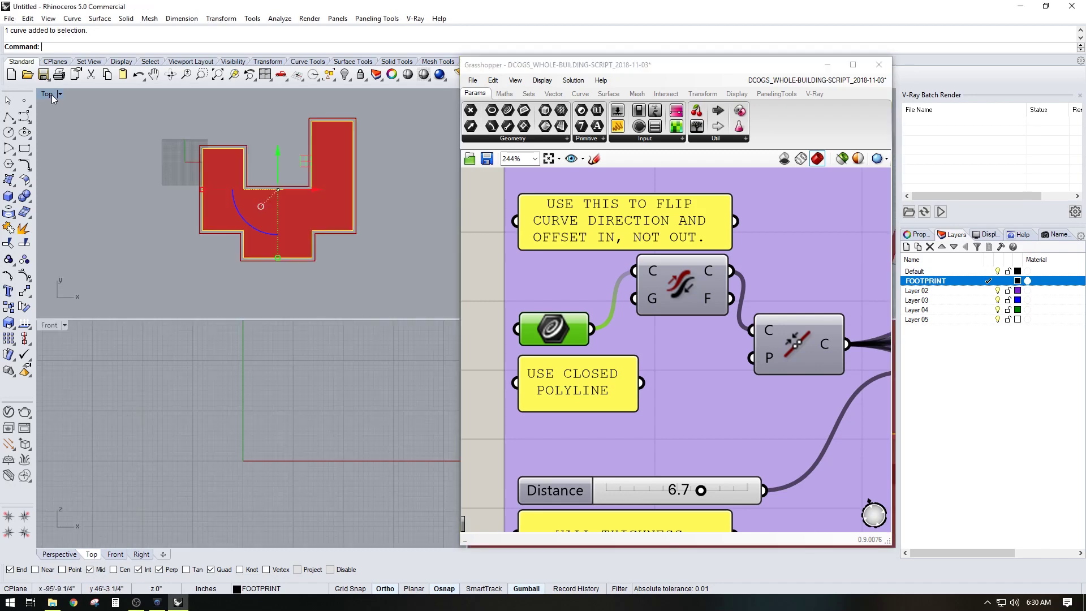
left_click_drag(631, 70, 759, 205)
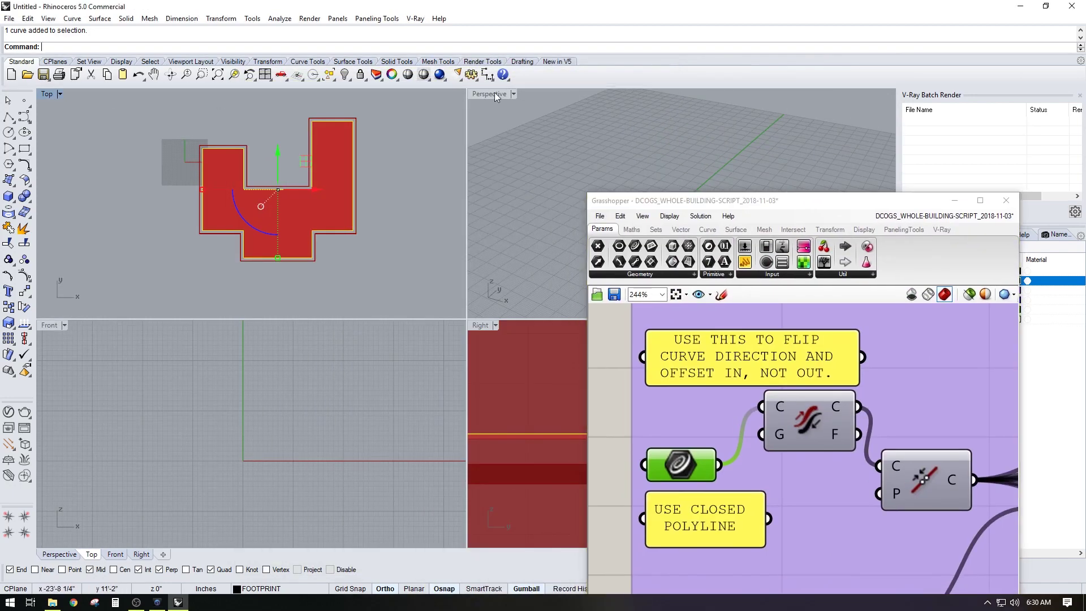
double_click(495, 93)
Step: Zoom extents to frame the red building masses in the Perspective view
type("Z")
key("Return")
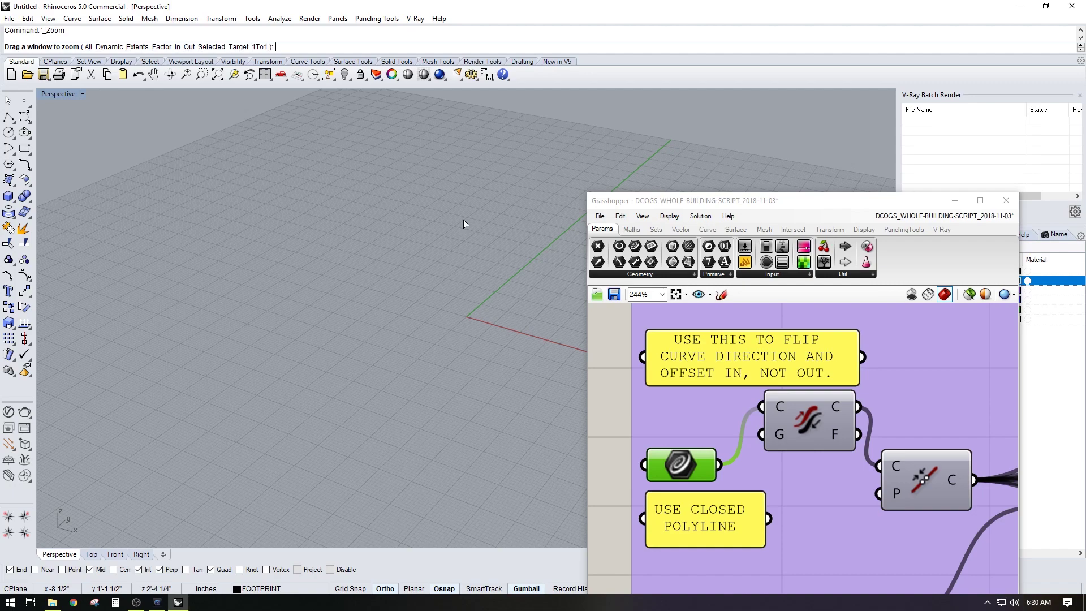
type("E")
key("Return")
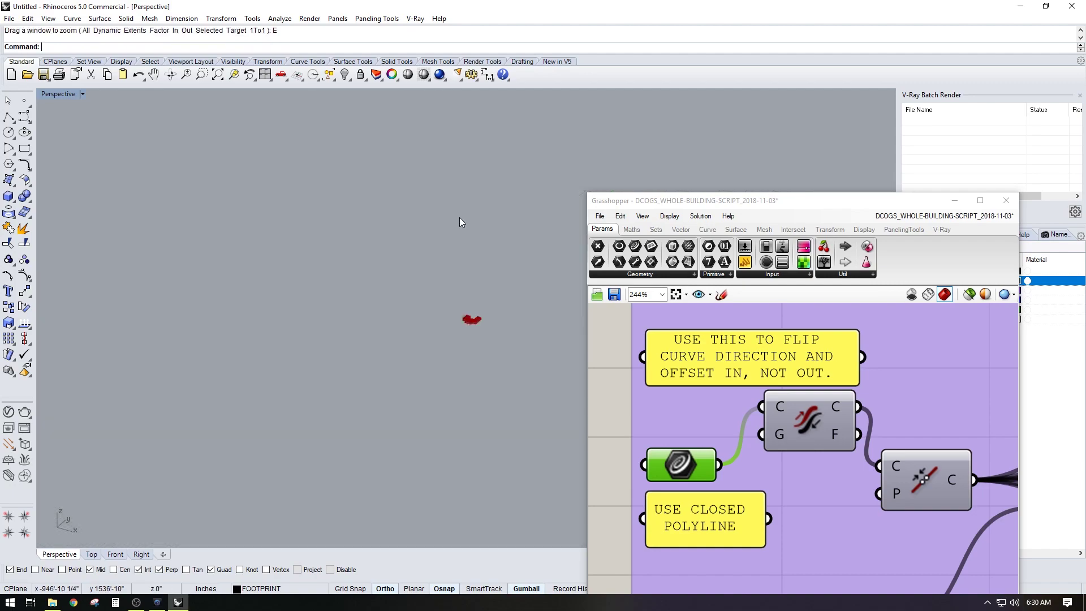
scroll(504, 296, "up", 10)
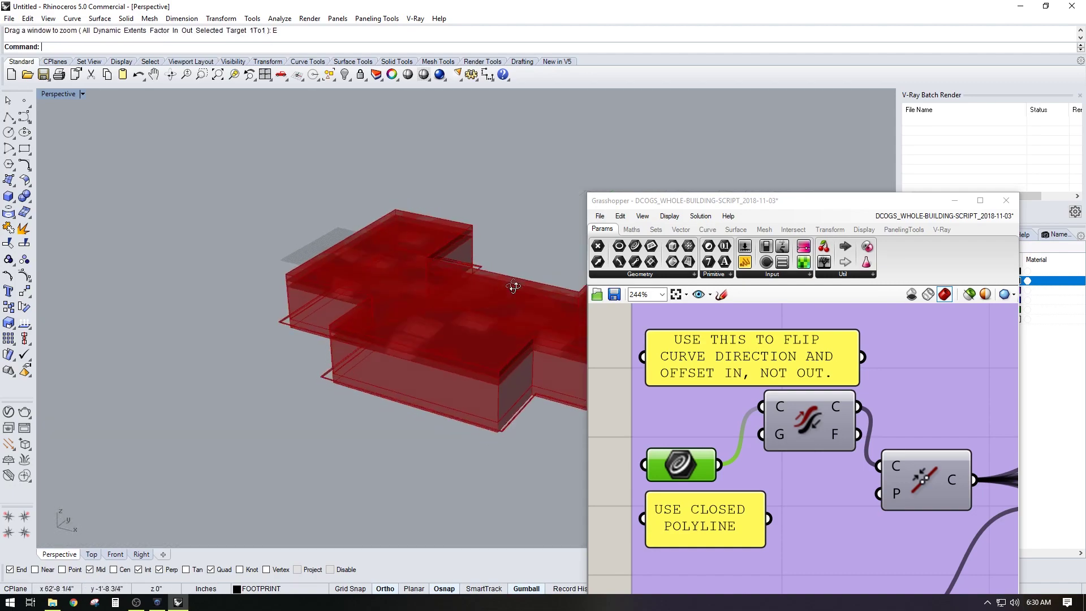
scroll(203, 390, "up", 3)
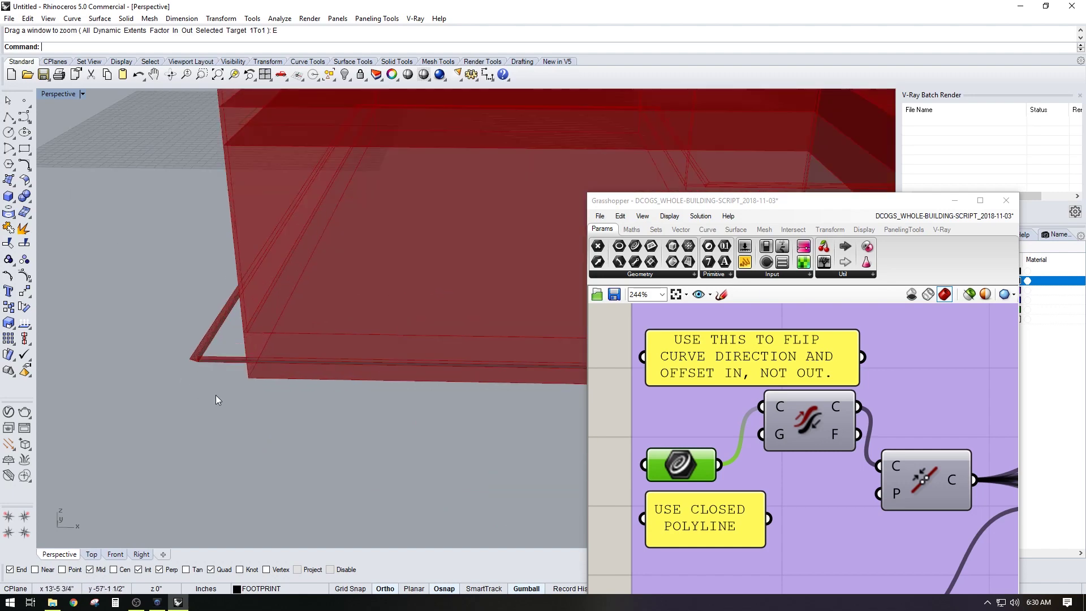
scroll(195, 361, "down", 4)
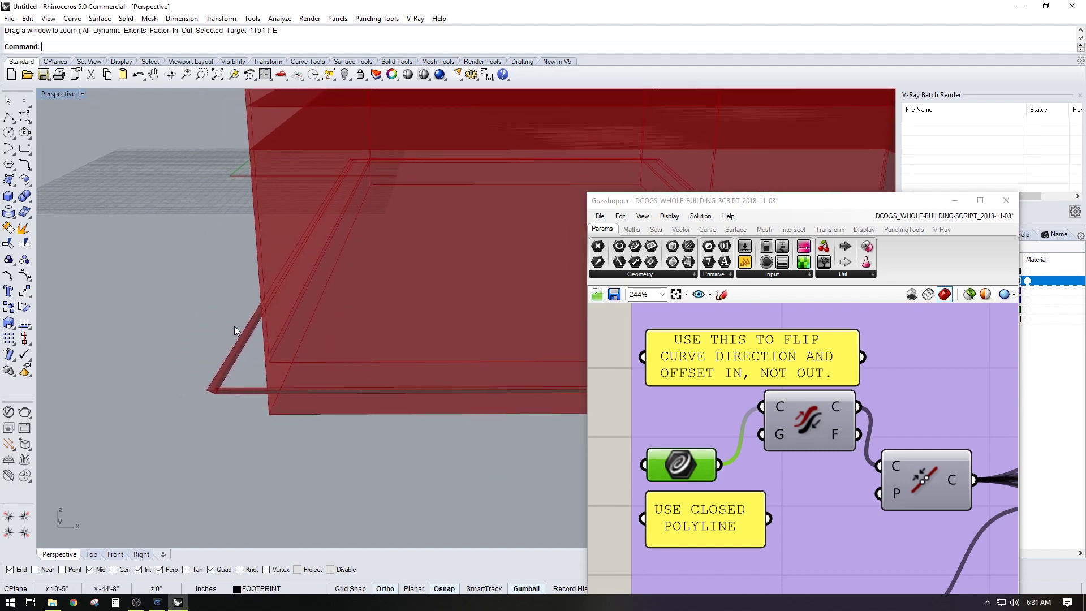
scroll(239, 338, "up", 6)
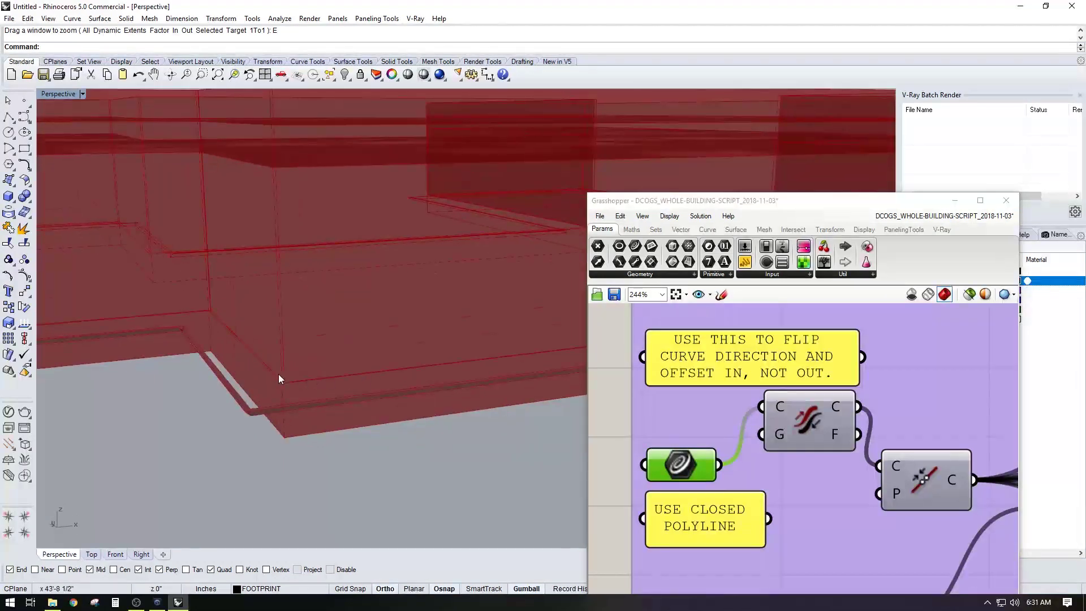
Step: Orbit around the building and select the footprint curve
mouse_move(342, 342)
right_mouse_down()
mouse_move(329, 333)
mouse_move(344, 342)
right_mouse_up()
left_click(624, 453)
scroll(490, 439, "down", 4)
right_click_drag(490, 439, 380, 368)
left_click(340, 376)
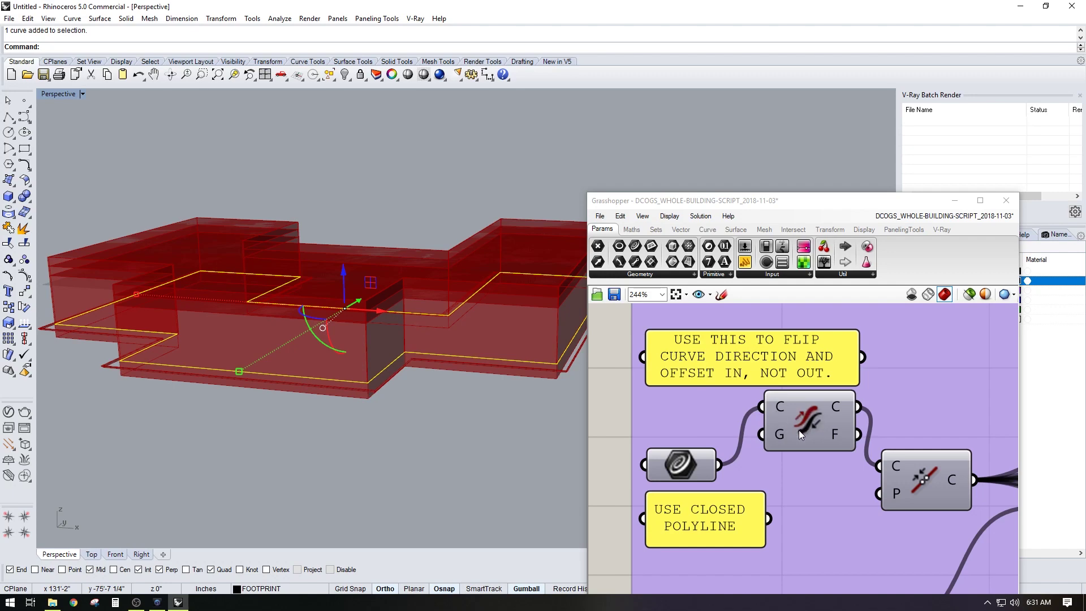
scroll(799, 430, "down", 3)
Step: Wire the footprint Curve parameter straight into the Offset component's C input, bypassing the flip
scroll(788, 427, "up", 3)
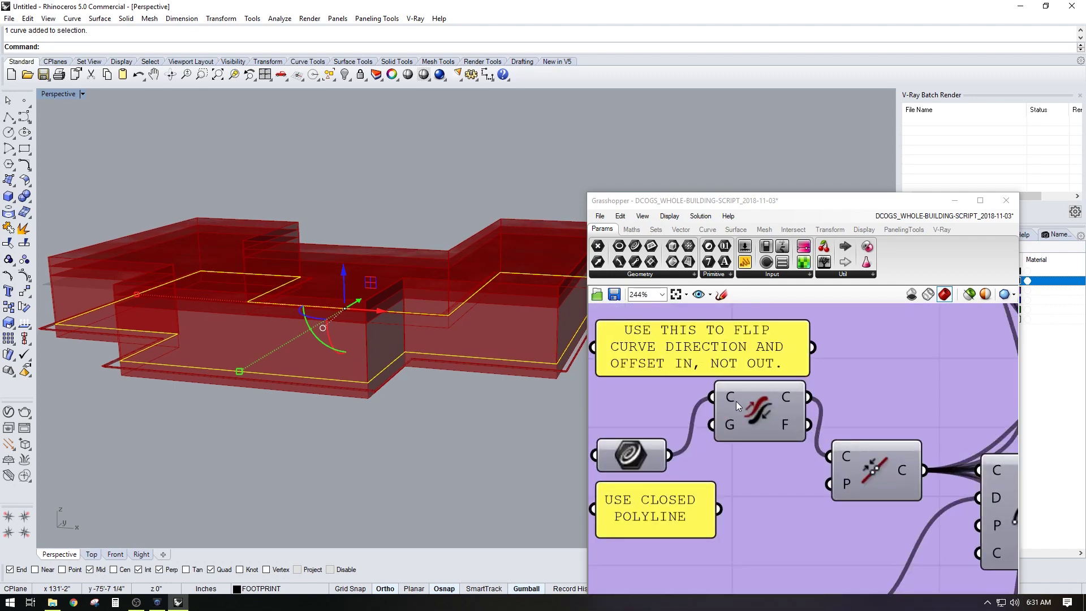
scroll(813, 419, "down", 4)
scroll(735, 433, "up", 3)
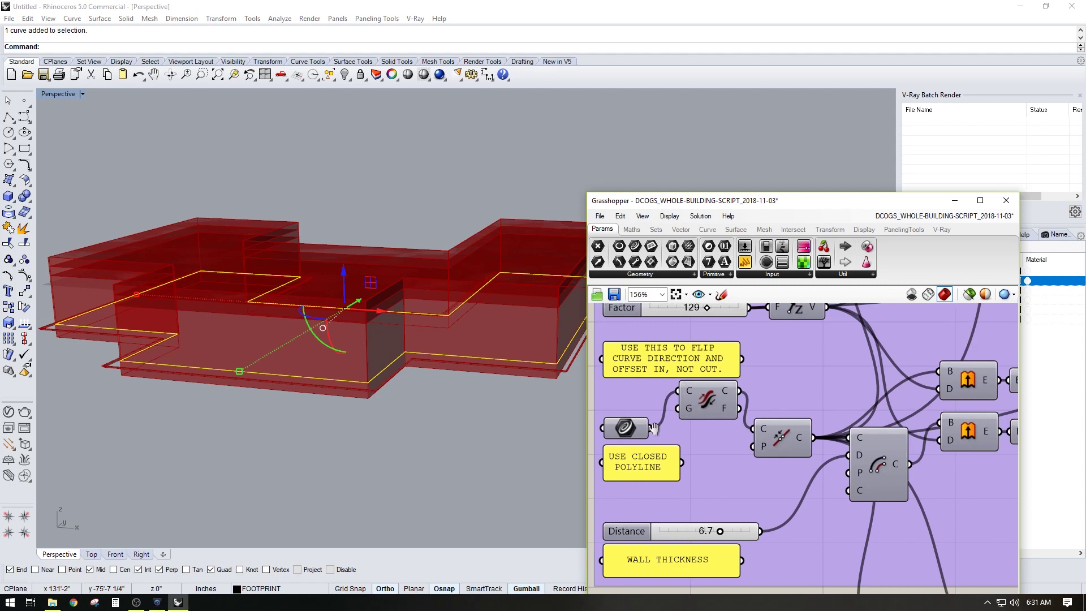
right_click_drag(653, 429, 725, 423)
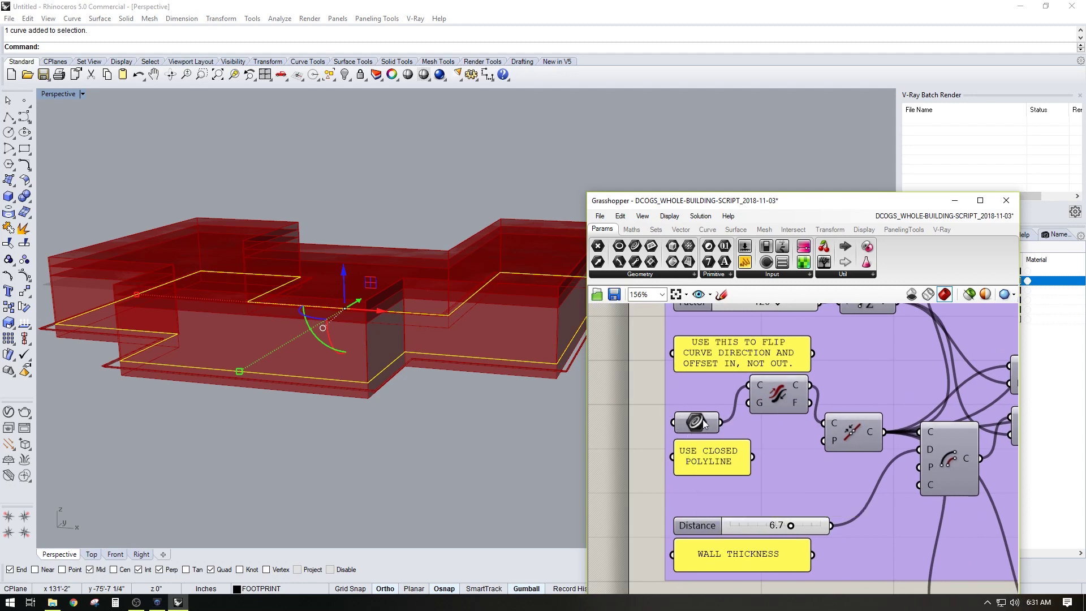
left_click(779, 403)
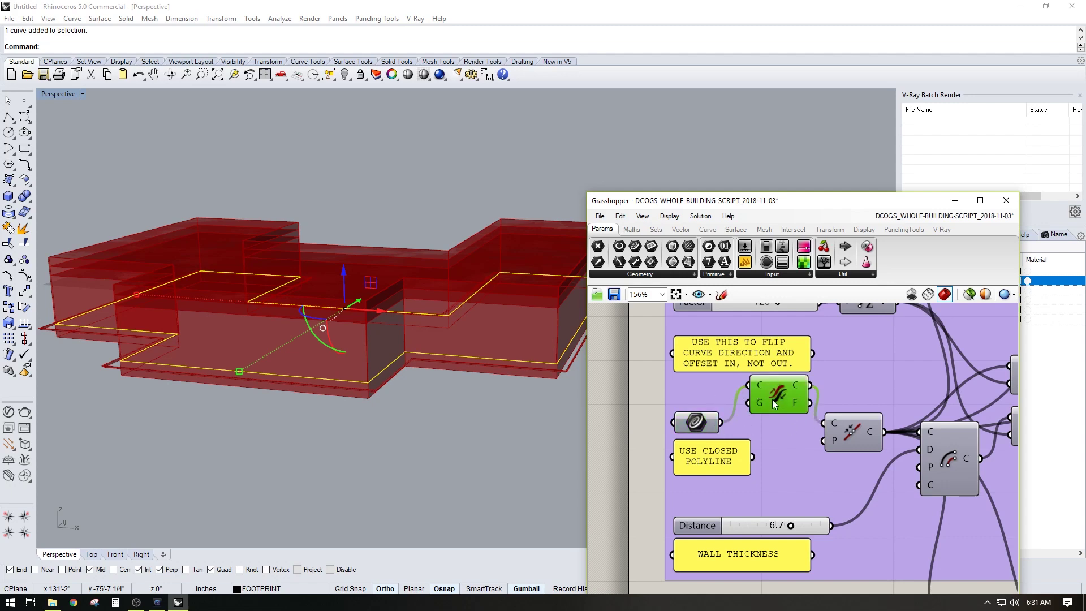
left_click_drag(775, 436, 817, 435)
left_click(514, 435)
Step: Zoom and orbit the Perspective view to inspect the regenerated walls
scroll(379, 355, "up", 10)
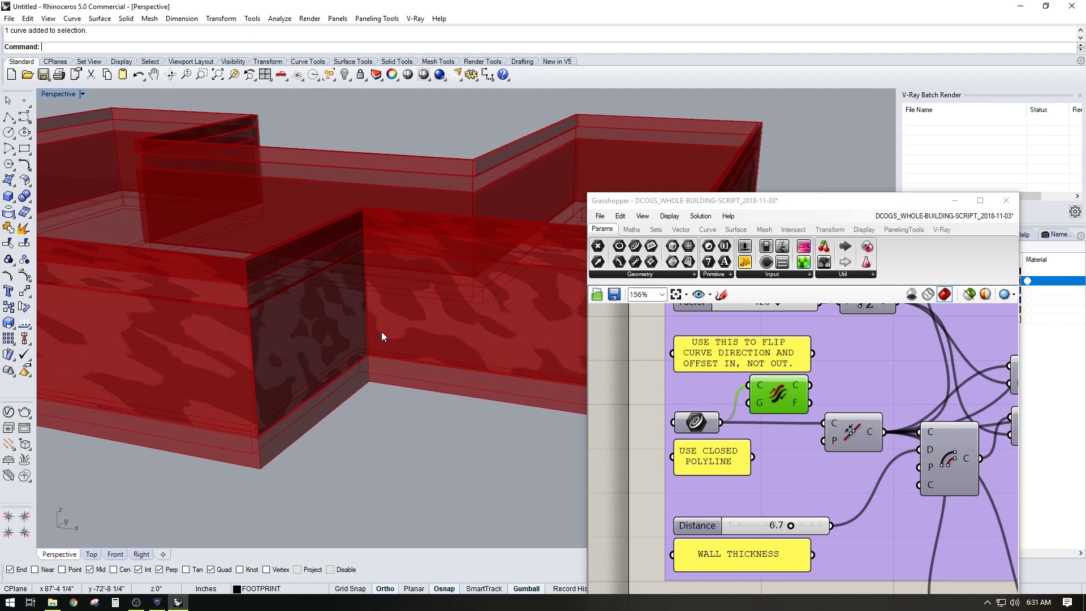
scroll(381, 331, "up", 10)
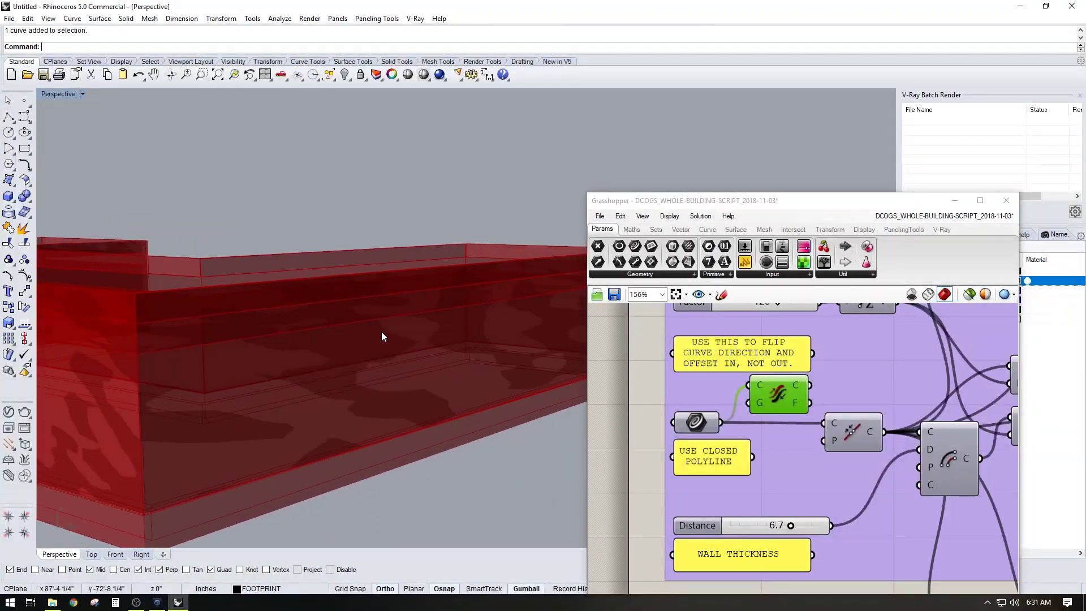
scroll(381, 332, "up", 10)
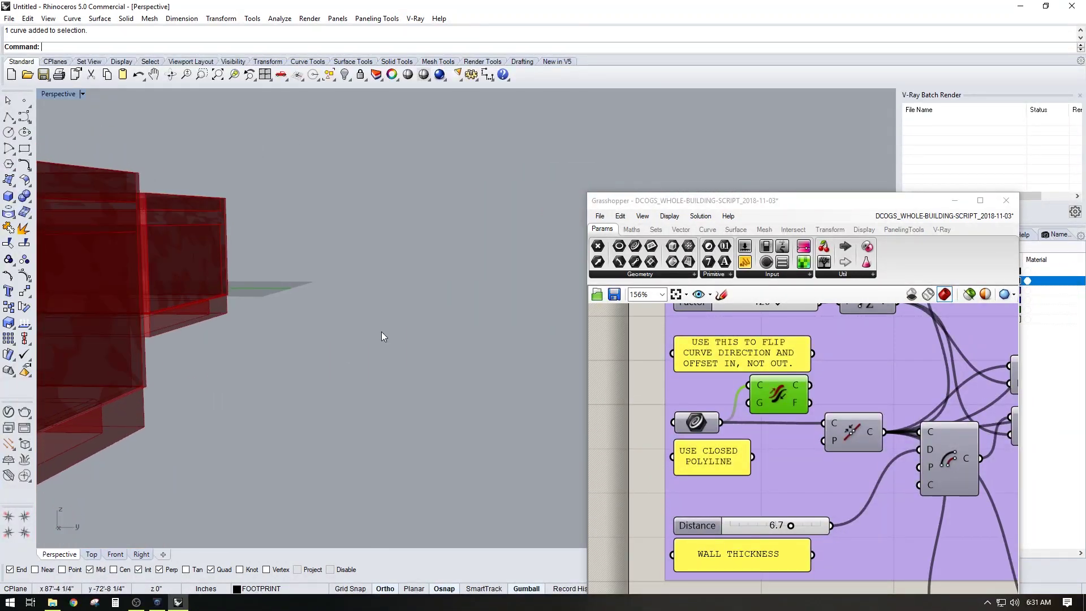
scroll(382, 332, "down", 10)
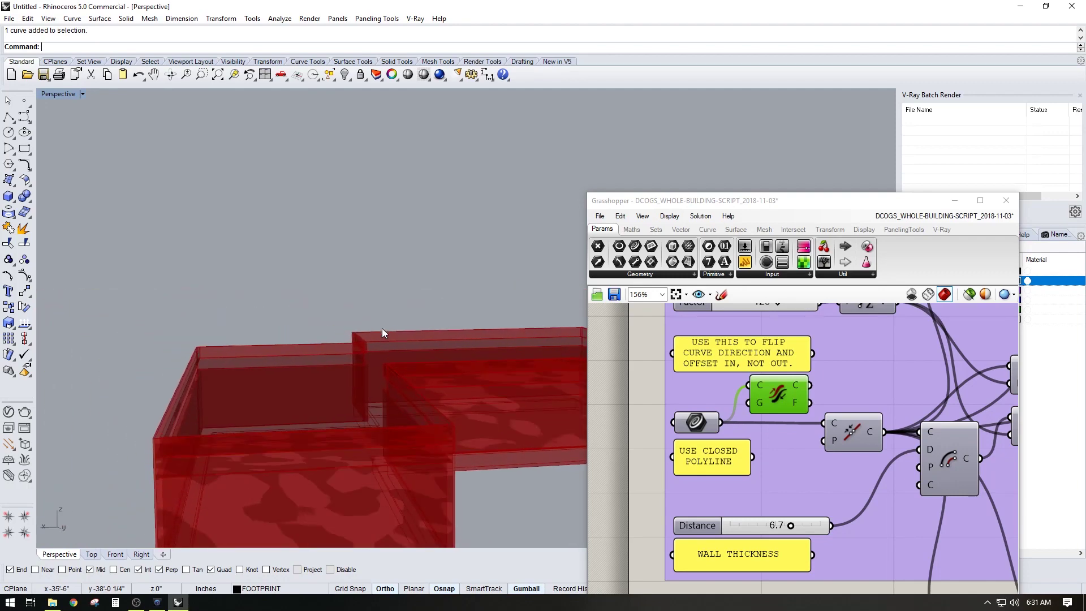
scroll(382, 333, "down", 8)
scroll(381, 332, "down", 2)
right_click_drag(382, 332, 382, 333)
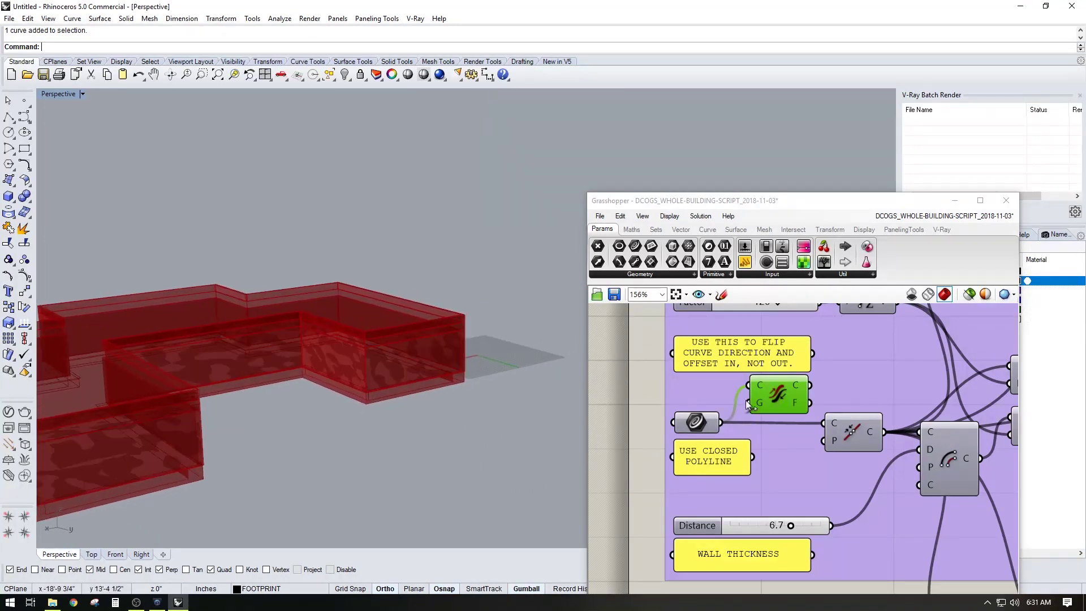
scroll(736, 398, "down", 5)
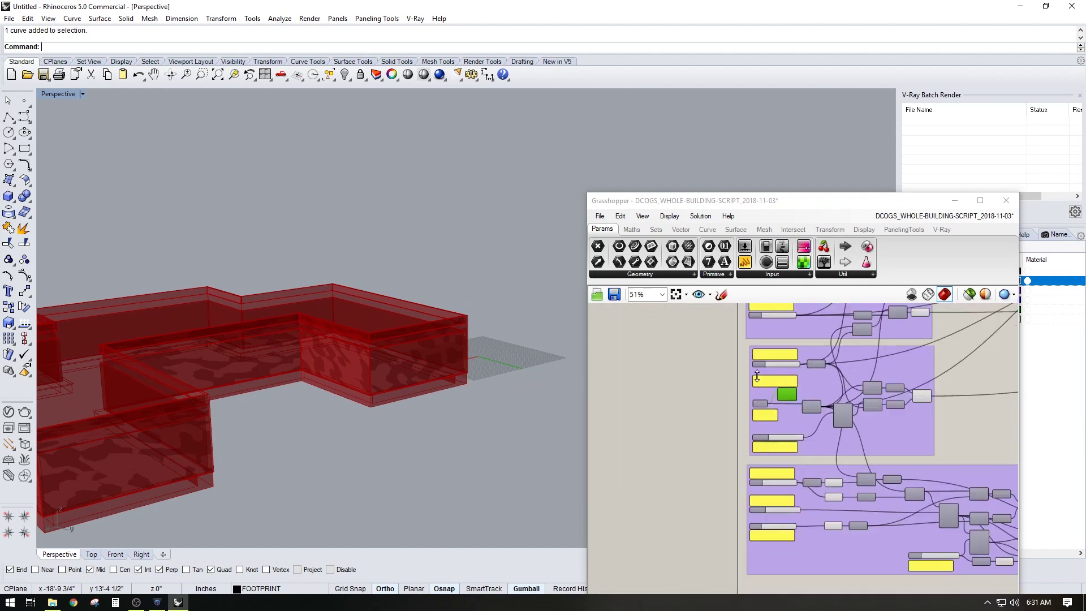
scroll(757, 376, "up", 5)
Step: Raise the WALL HEIGHT slider's maximum to 250 and set the wall height from 129 to 250
right_click_drag(752, 472, 735, 505)
left_click(736, 503)
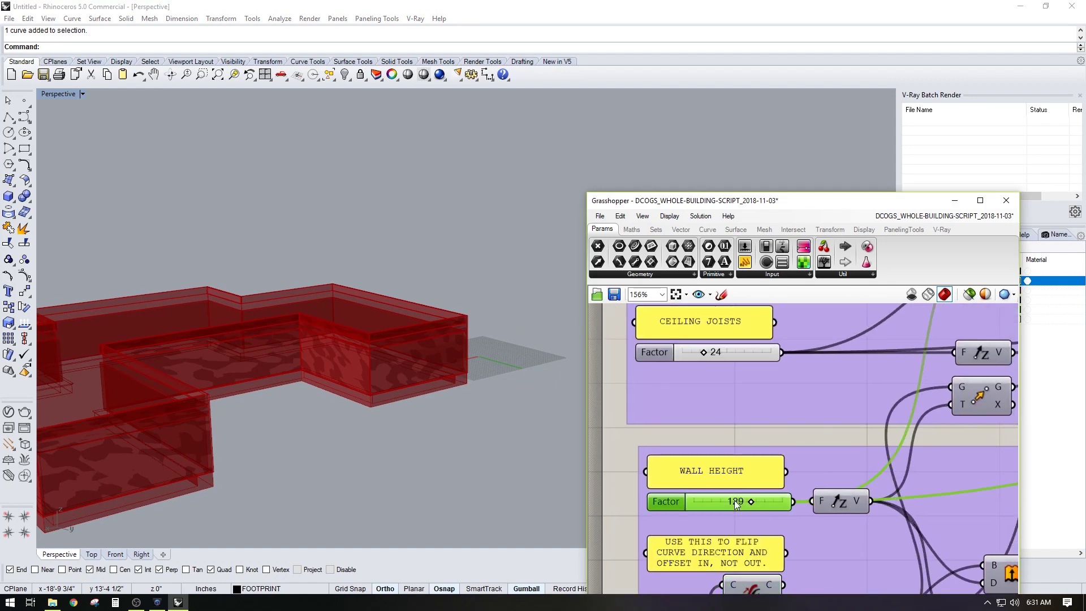
left_click(613, 501)
right_click_drag(453, 436, 453, 436)
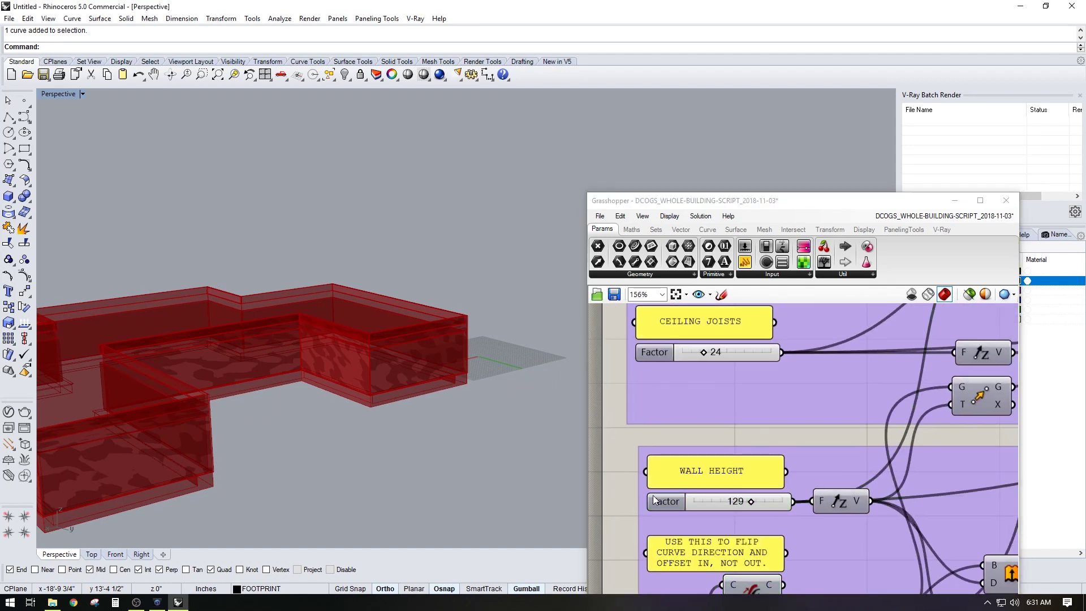
double_click(737, 503)
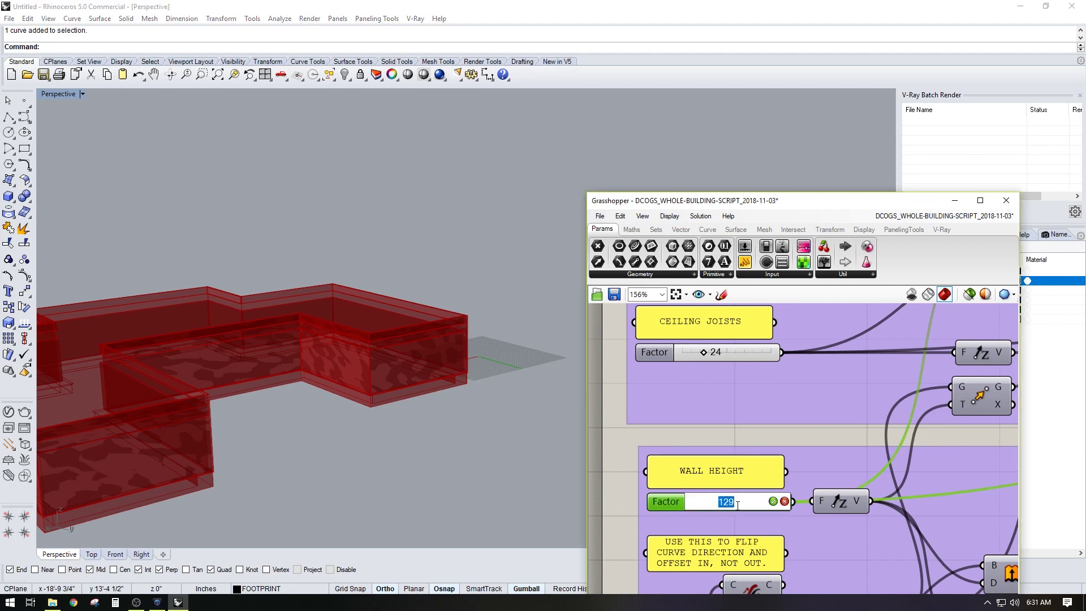
double_click(681, 506)
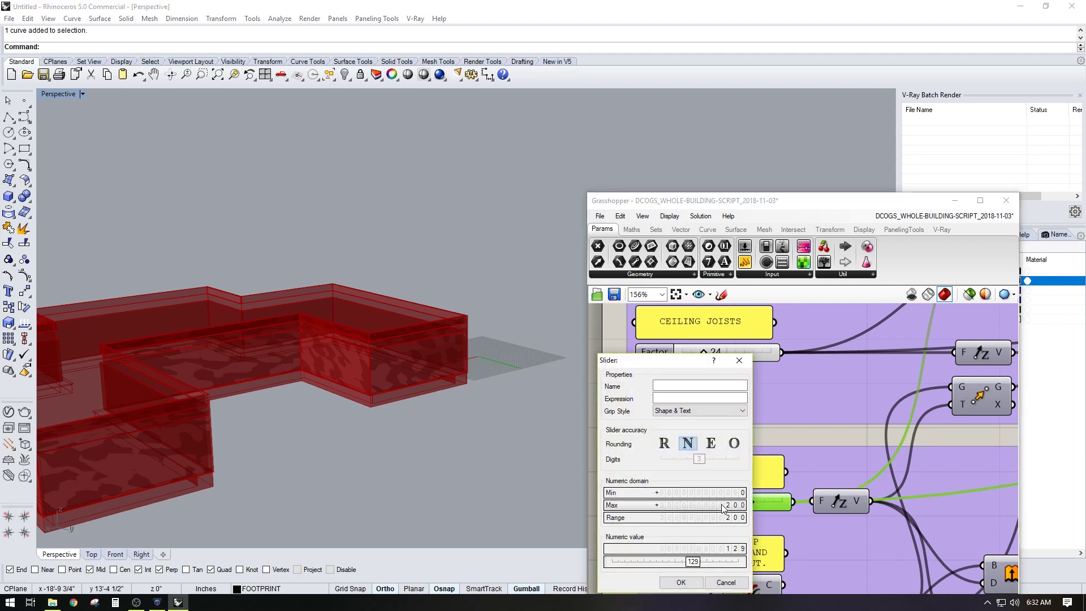
double_click(725, 504)
type("250")
key("Return")
left_click(681, 582)
left_click_drag(738, 500, 788, 496)
Step: Set the wall thickness Distance to 8.0
right_click_drag(397, 444, 469, 429, "shift")
scroll(723, 427, "down", 6)
scroll(829, 330, "up", 4)
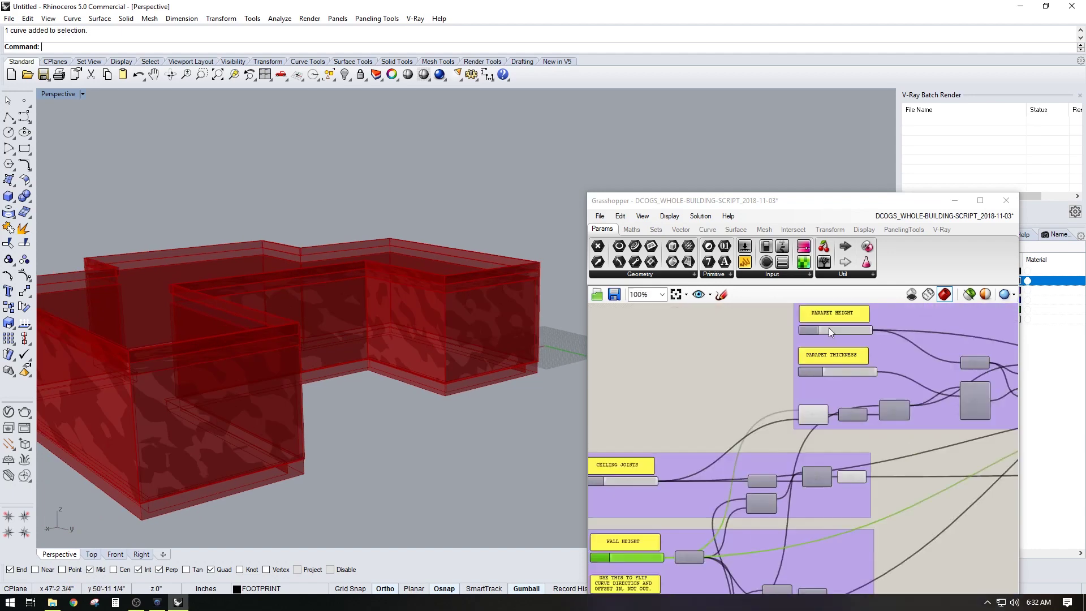
right_click_drag(844, 330, 802, 360)
scroll(803, 357, "up", 3)
scroll(795, 371, "down", 5)
right_click_drag(766, 473, 851, 304)
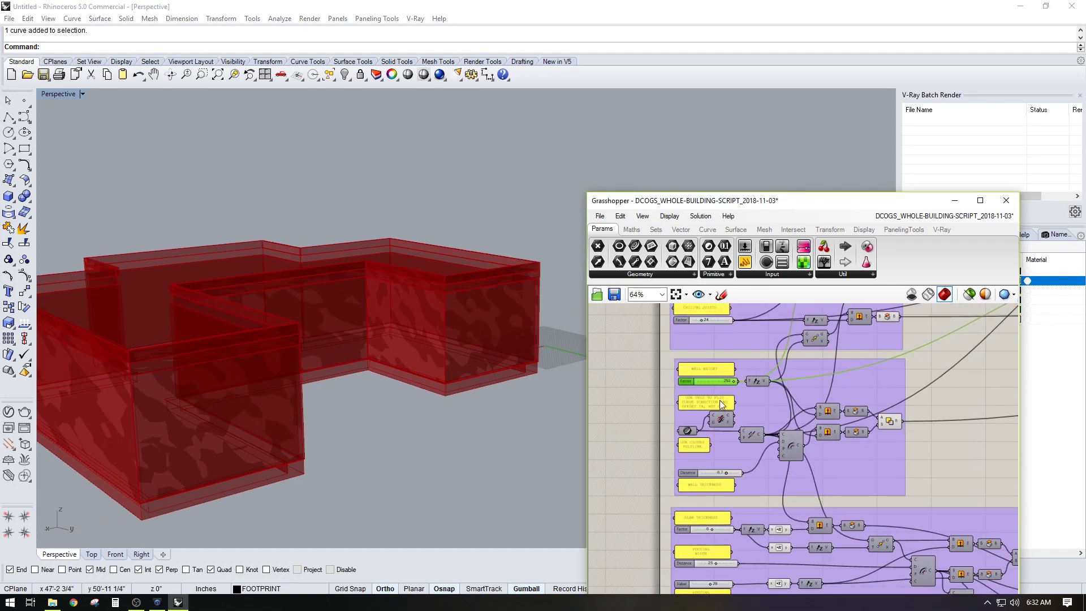
scroll(689, 466, "up", 3)
scroll(742, 500, "up", 2)
double_click(748, 481)
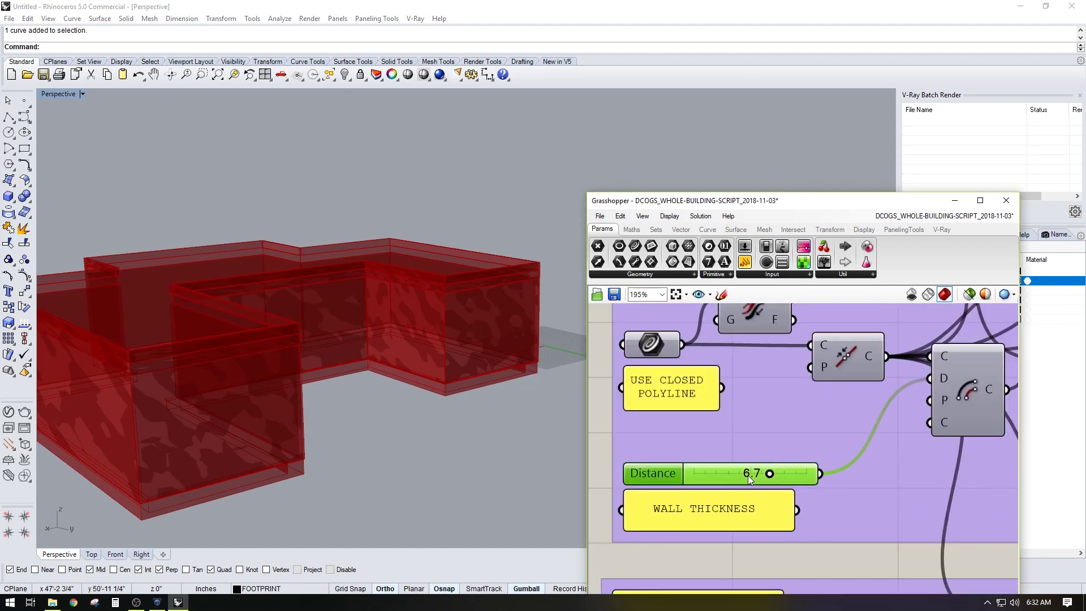
key("Return")
Step: Check the CEILING JOISTS factor and leave it at 24
scroll(768, 447, "down", 5)
scroll(734, 429, "up", 5)
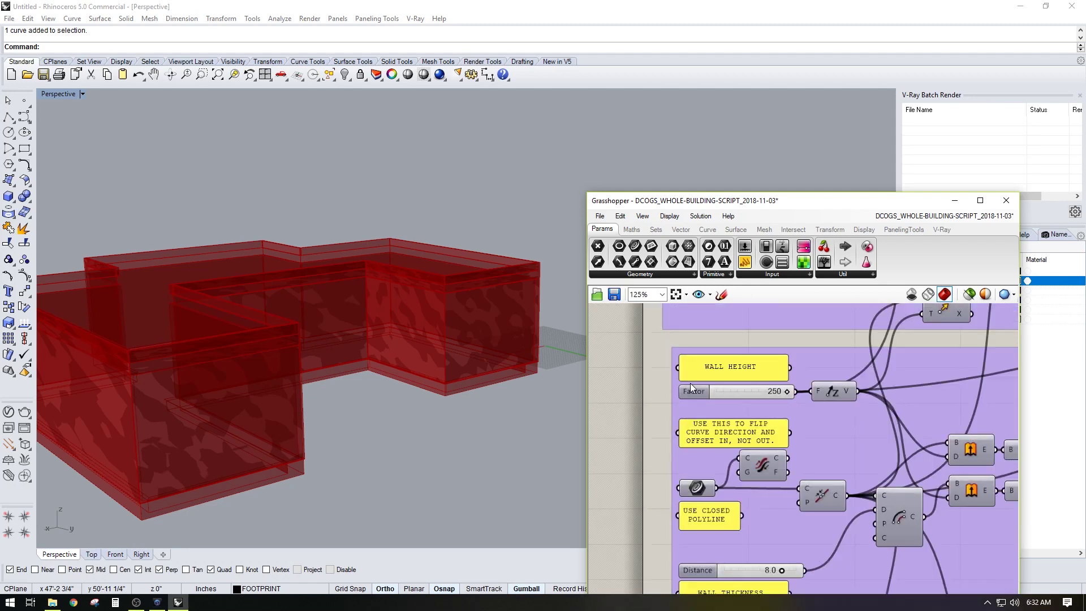
scroll(735, 392, "down", 2)
right_click_drag(717, 356, 709, 429)
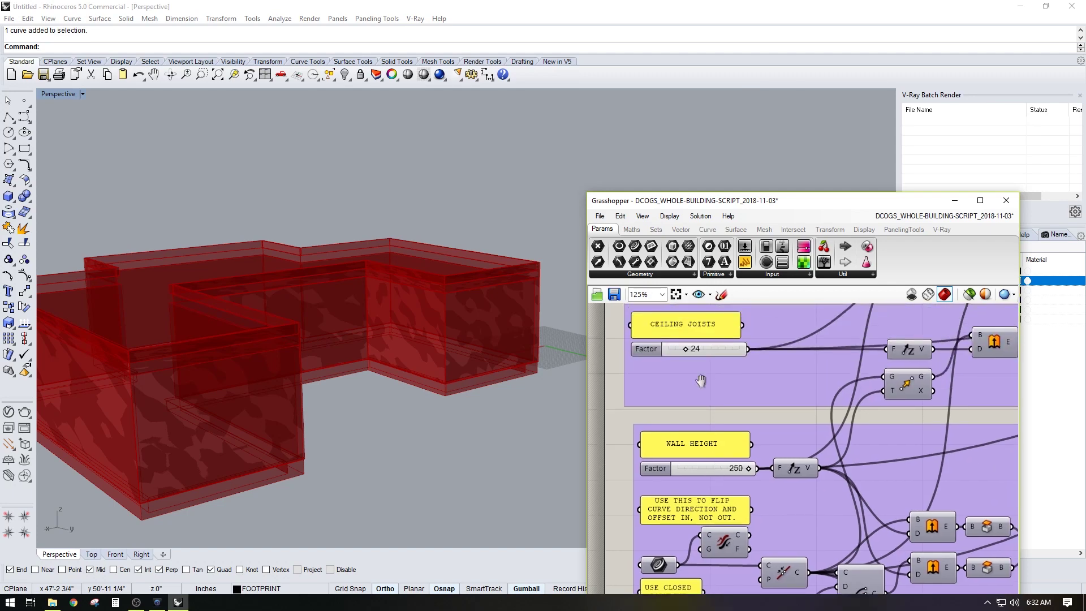
right_click_drag(701, 373, 729, 421)
scroll(717, 399, "up", 1)
scroll(722, 397, "up", 2)
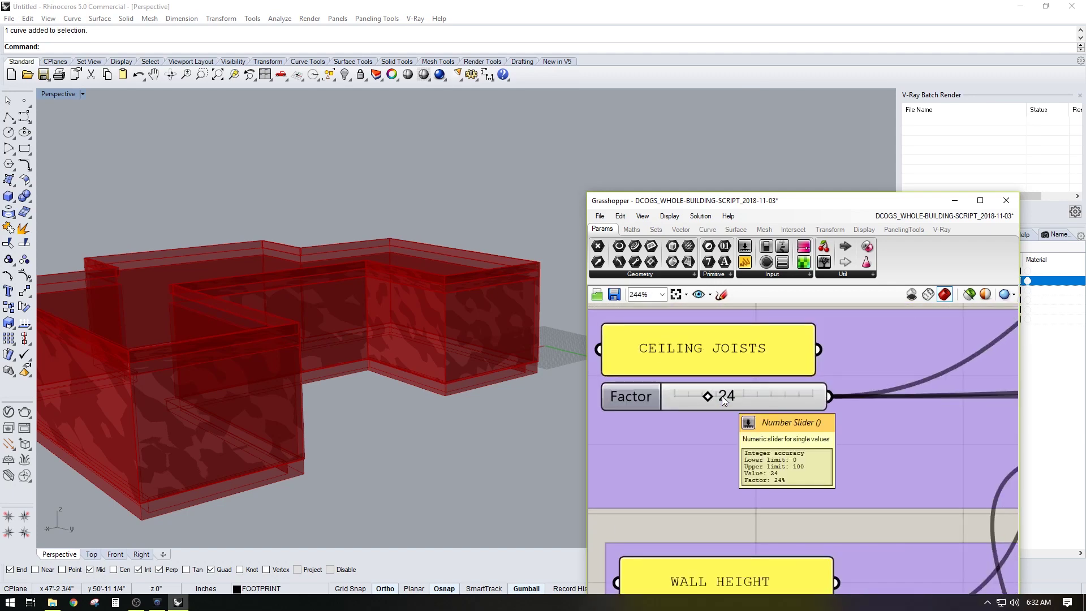
scroll(732, 405, "down", 2)
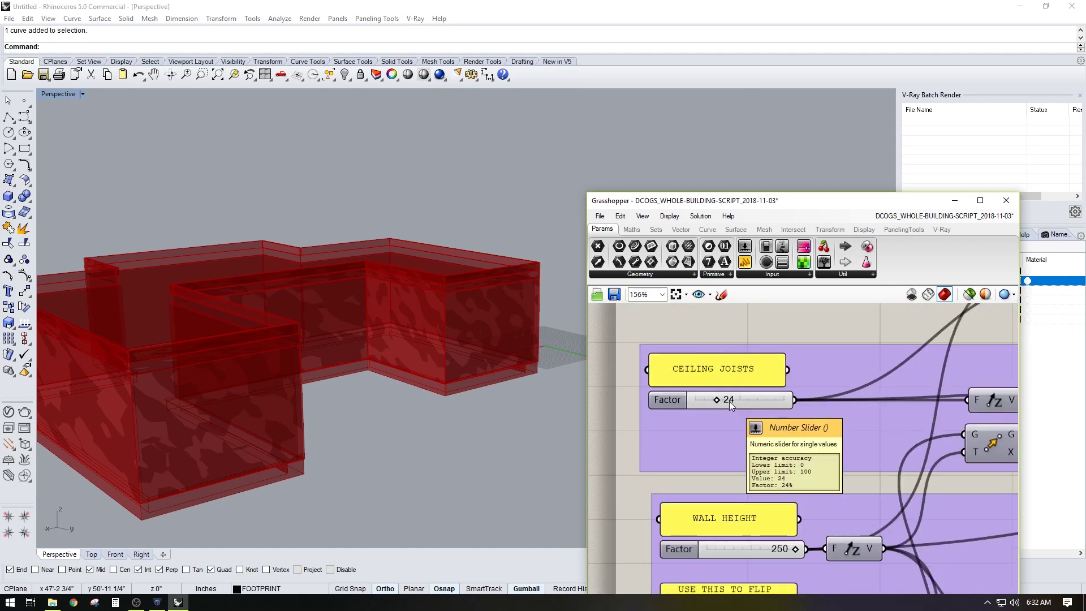
double_click(729, 401)
left_click(793, 320)
Step: Pan and zoom the script canvas to the parapet sliders
scroll(837, 337, "down", 6)
right_click_drag(900, 340, 646, 385)
scroll(674, 377, "up", 5)
scroll(645, 384, "up", 1)
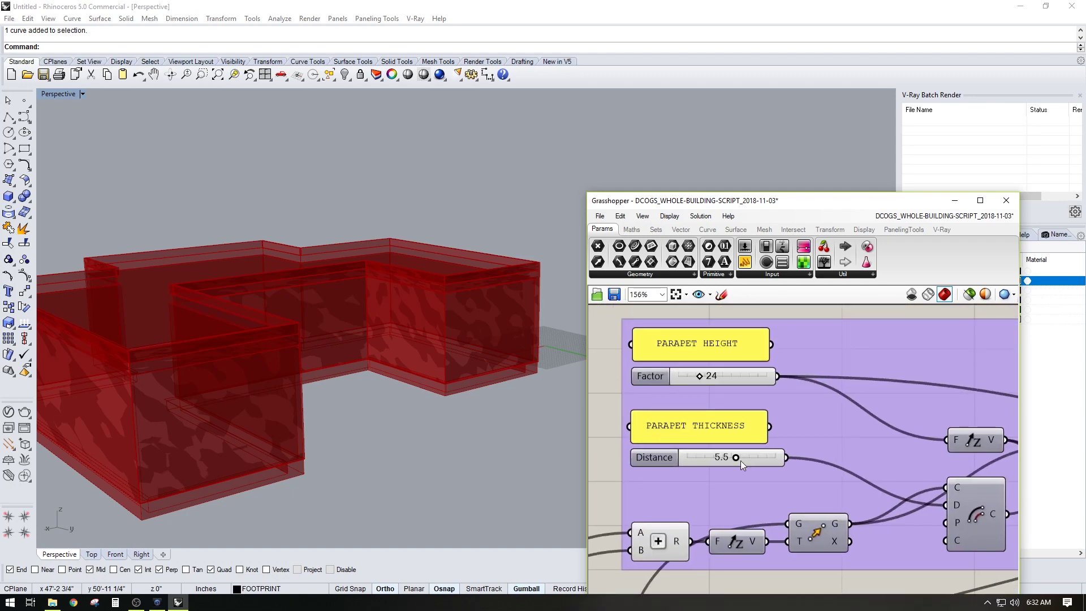
scroll(741, 460, "up", 1)
Step: Keep parapet thickness at 5.5 and set the PARAPET HEIGHT factor to 42
double_click(722, 457)
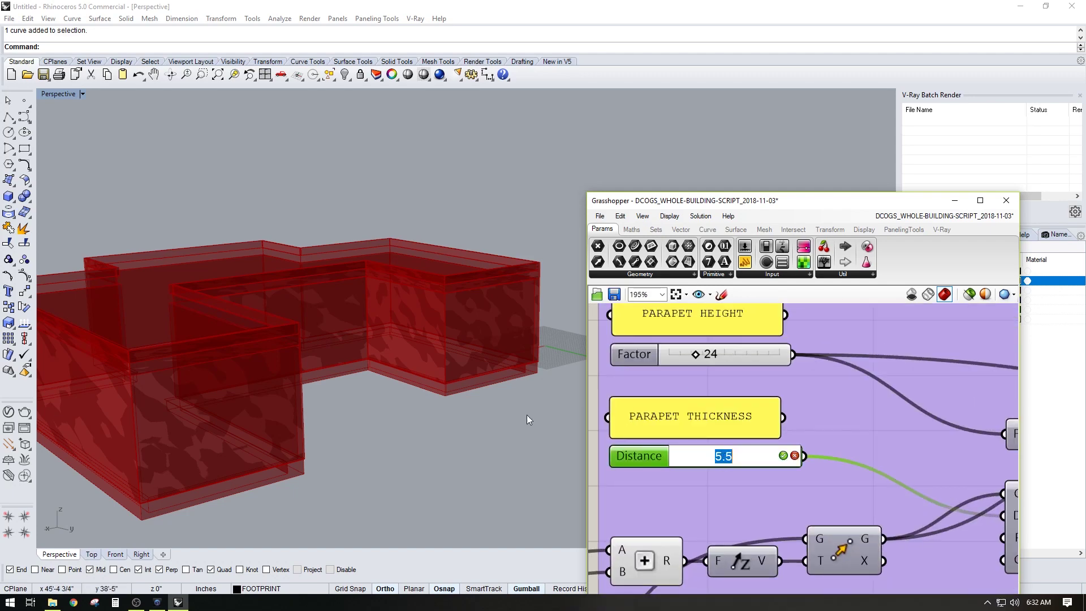
left_click(639, 357)
right_click_drag(708, 357, 716, 447)
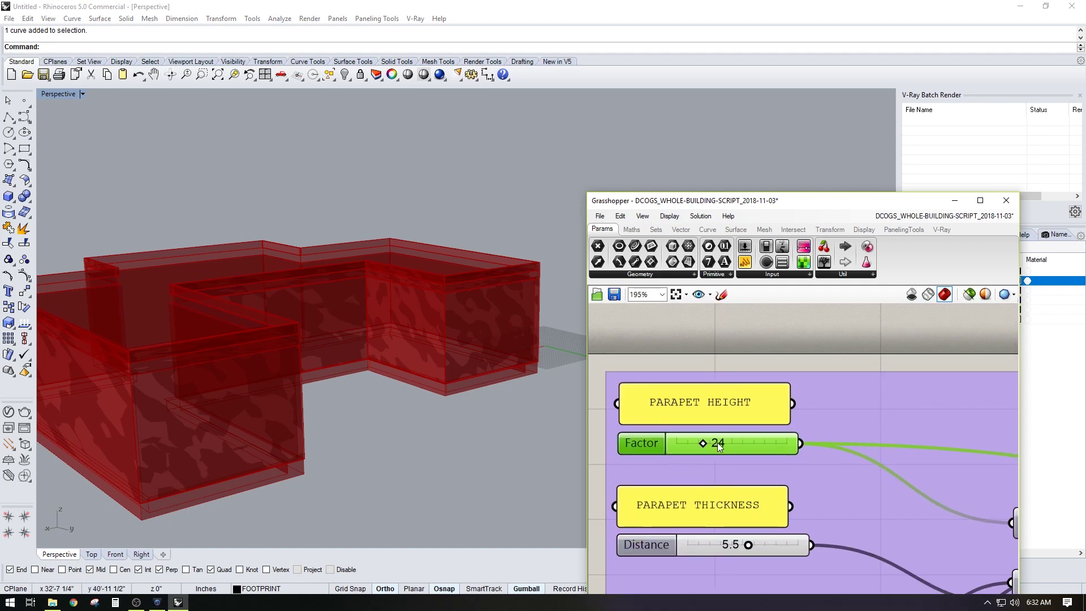
double_click(718, 444)
type("42")
key("Return")
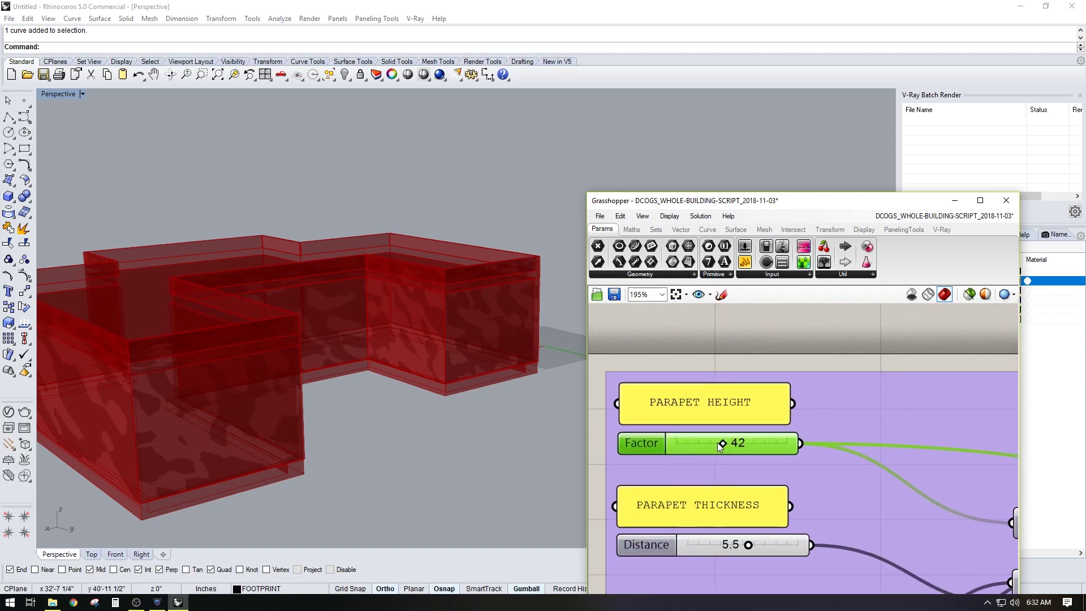
Step: Leave the exterior material bottom offset at 2 and set its thickness to 6
scroll(736, 402, "down", 4)
right_click_drag(937, 377, 785, 371)
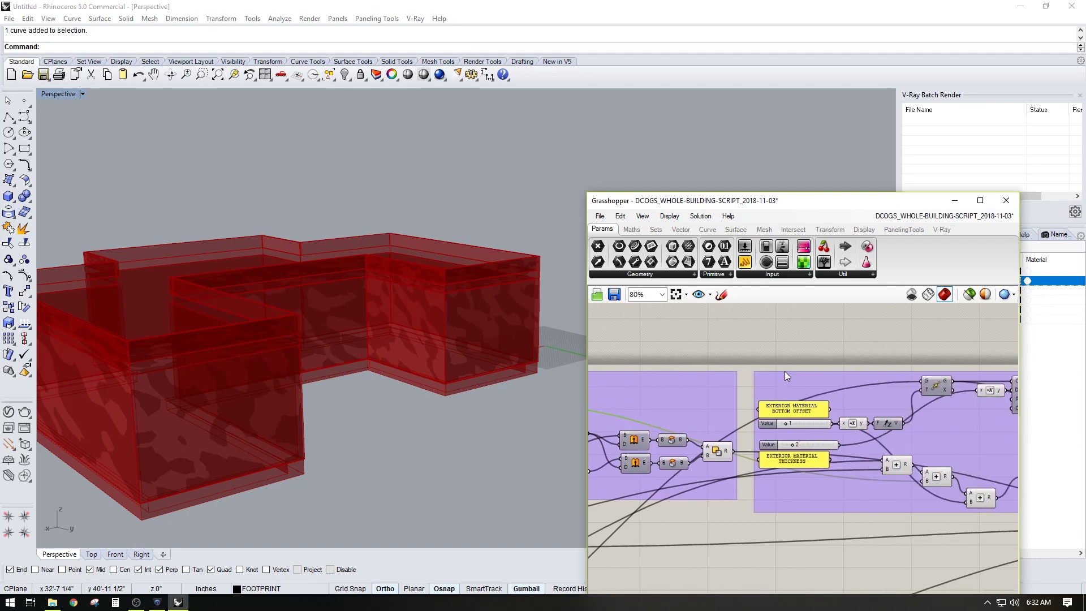
scroll(815, 419, "up", 4)
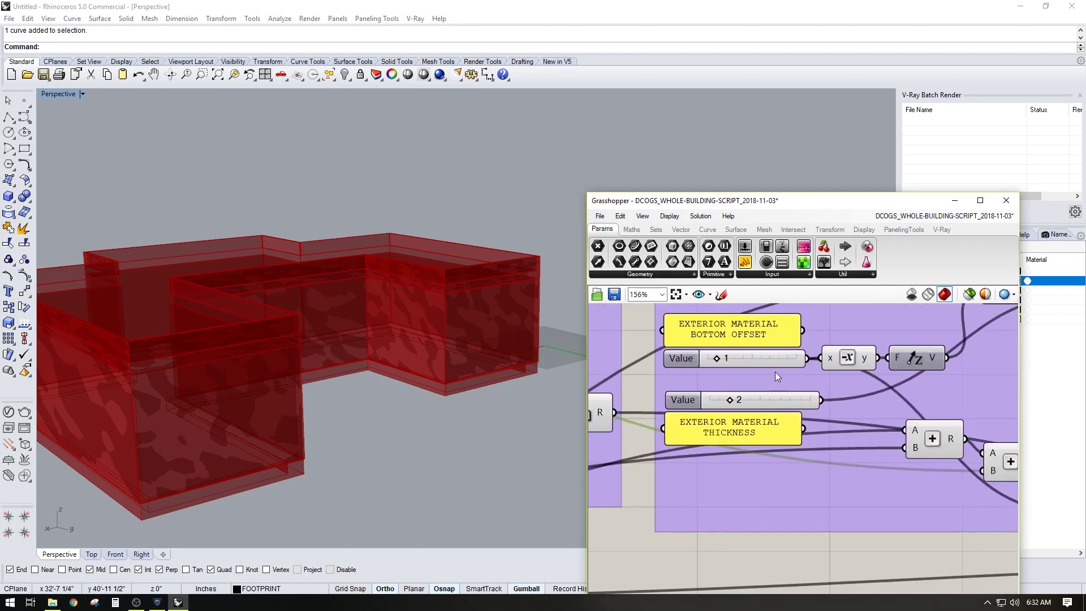
scroll(721, 357, "up", 4)
double_click(731, 358)
key("Escape")
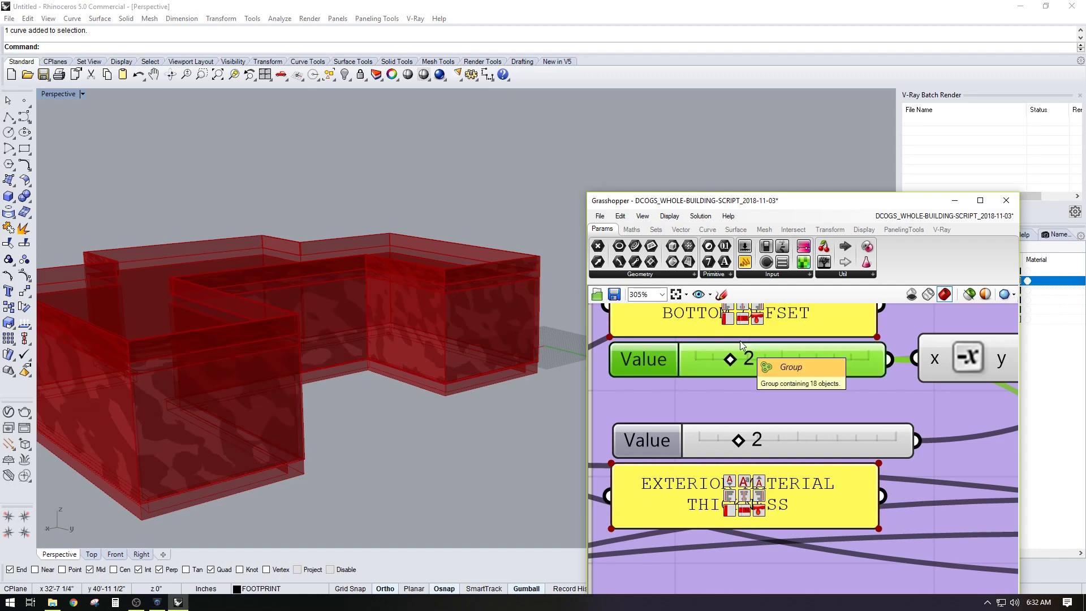
scroll(785, 407, "down", 4)
scroll(758, 423, "up", 3)
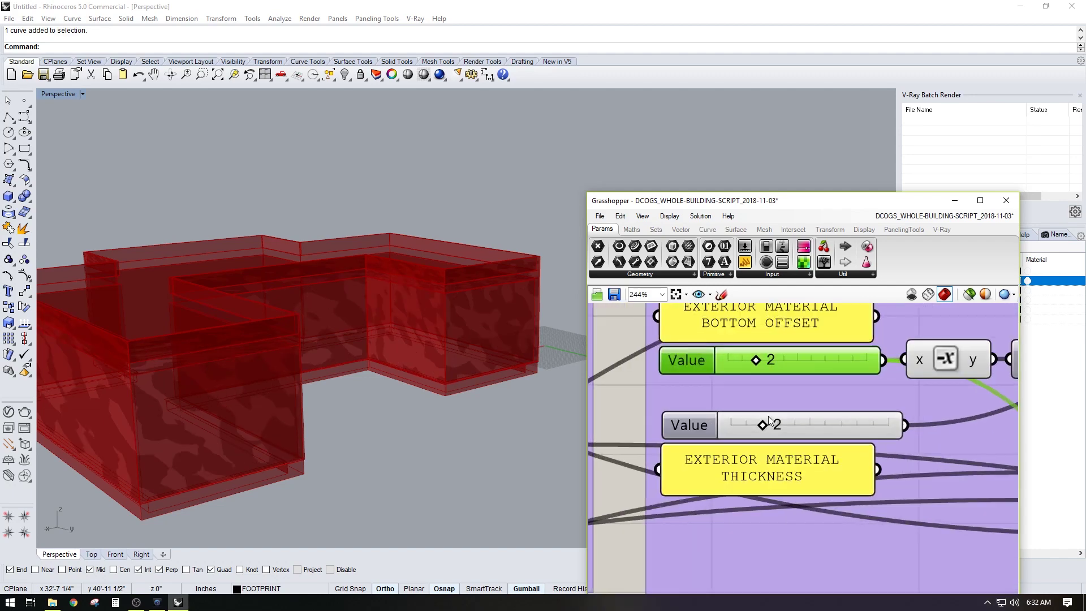
double_click(769, 424)
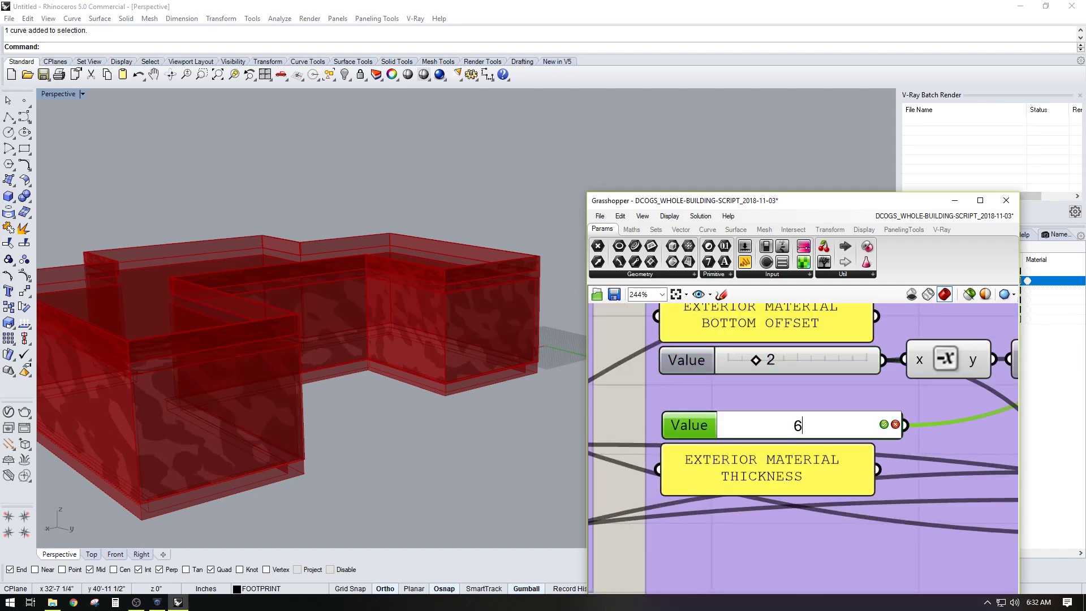
type("6")
key("Return")
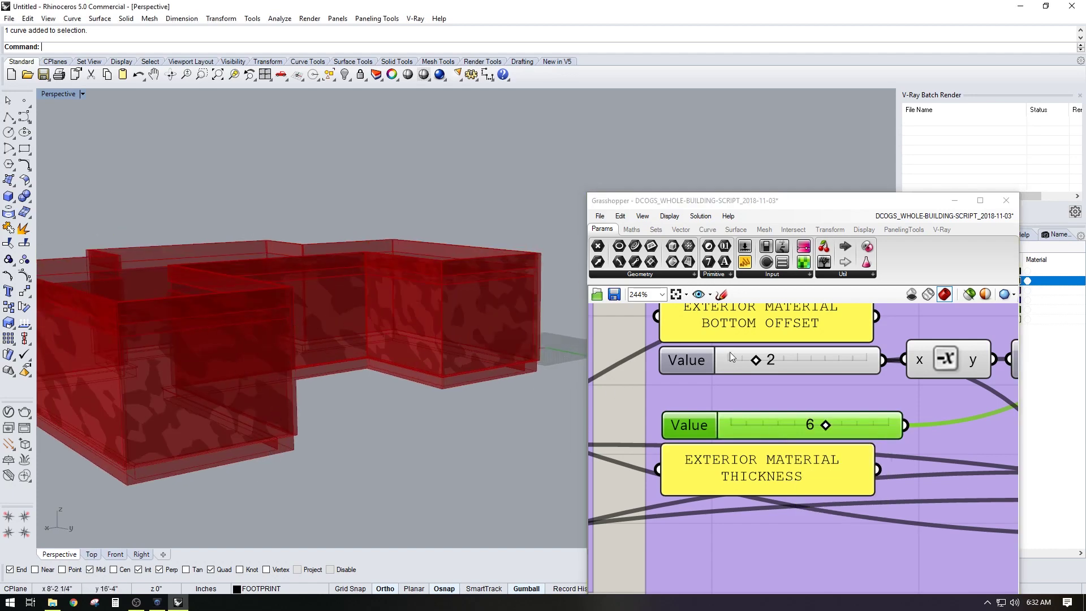
Step: Pan the script canvas to centre the footing component group
scroll(731, 353, "down", 5)
right_click_drag(810, 454, 789, 438)
right_click_drag(751, 514, 634, 509)
scroll(792, 452, "down", 2)
right_click_drag(809, 446, 1016, 310)
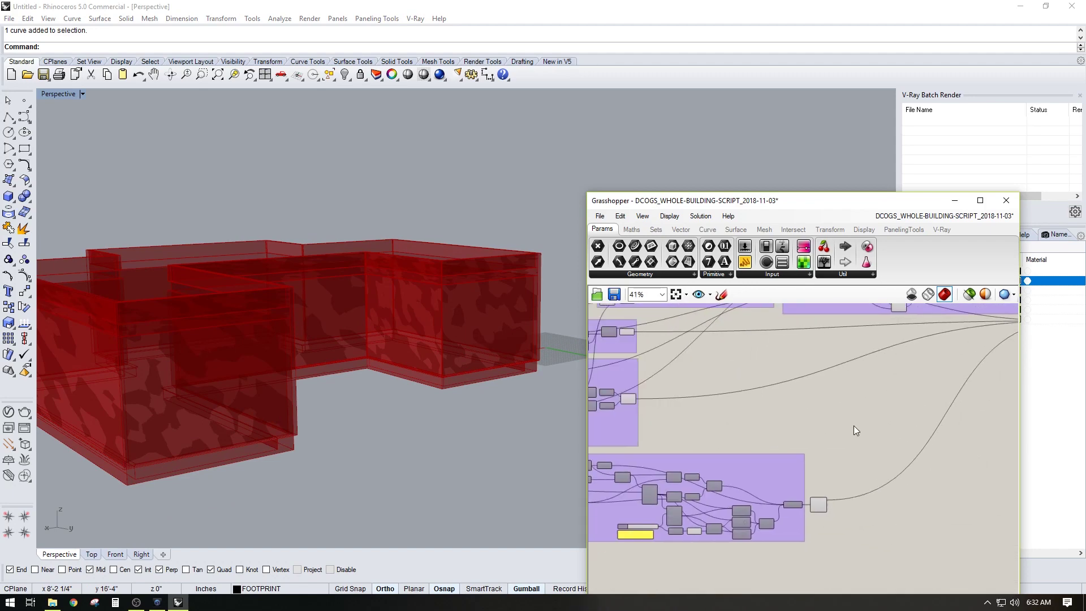
right_click_drag(619, 529, 836, 403)
Step: Set FOOTING WIDTH to 24 and FOOTING DEPTH to 36
scroll(669, 424, "up", 5)
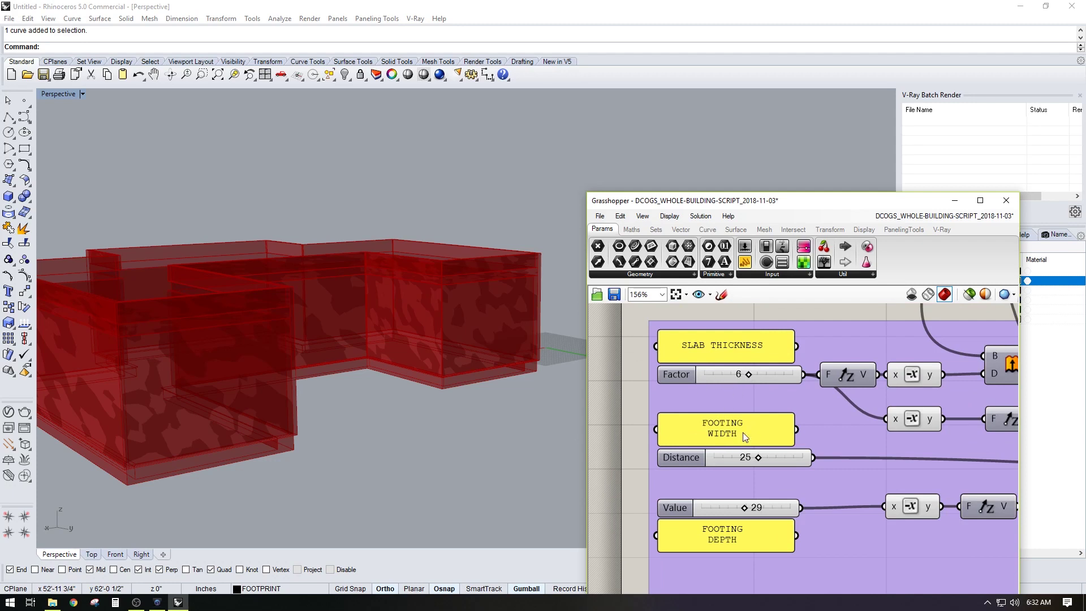
double_click(742, 456)
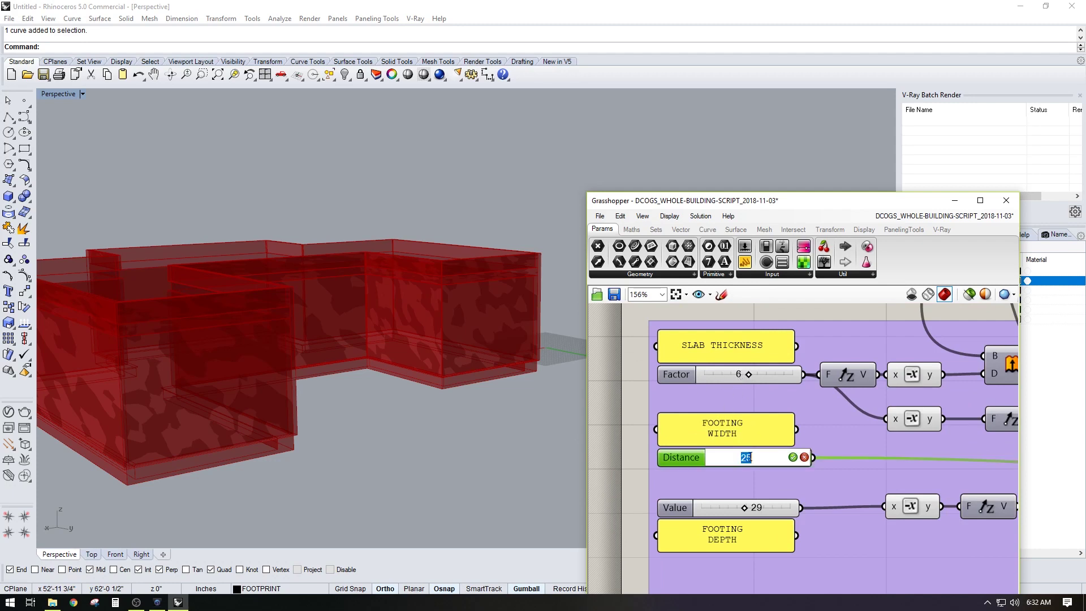
key("Return")
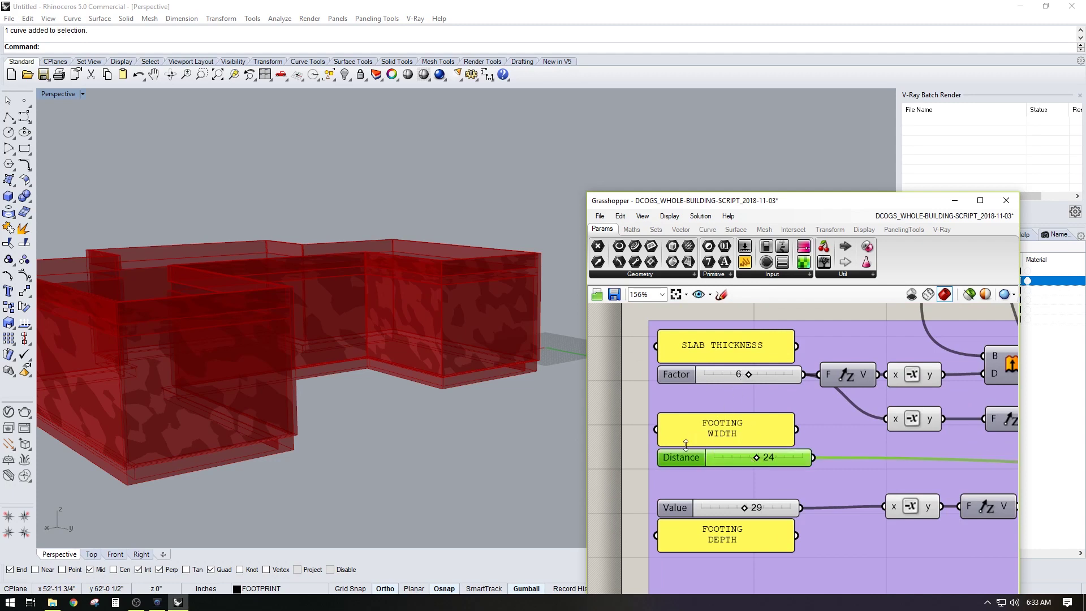
right_click_drag(779, 485, 758, 431)
double_click(741, 454)
key("Return")
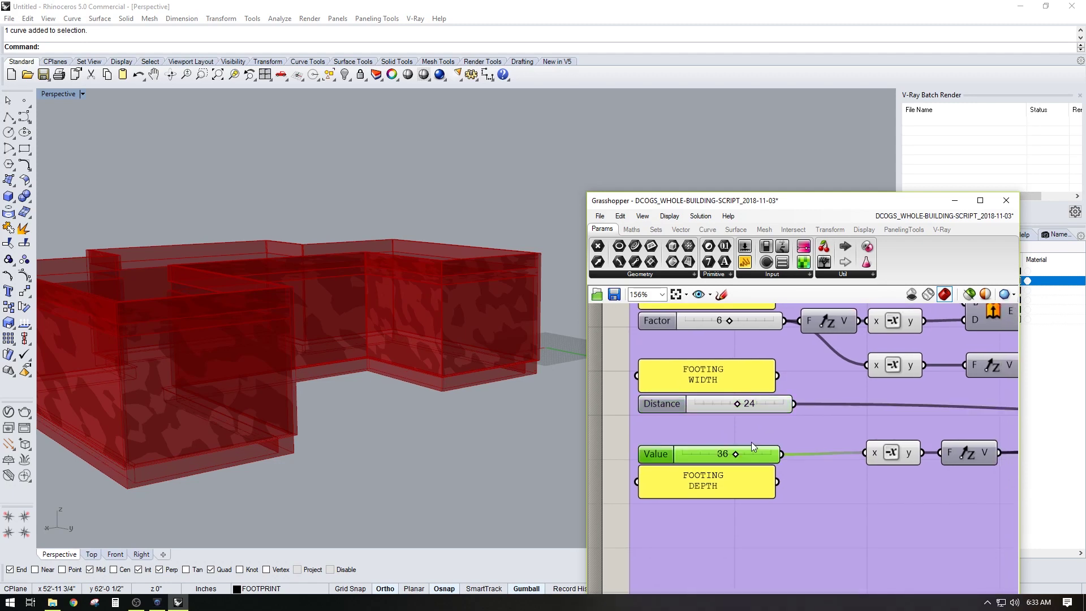
scroll(756, 439, "down", 2)
right_click_drag(800, 449, 674, 421)
right_click_drag(908, 445, 737, 389)
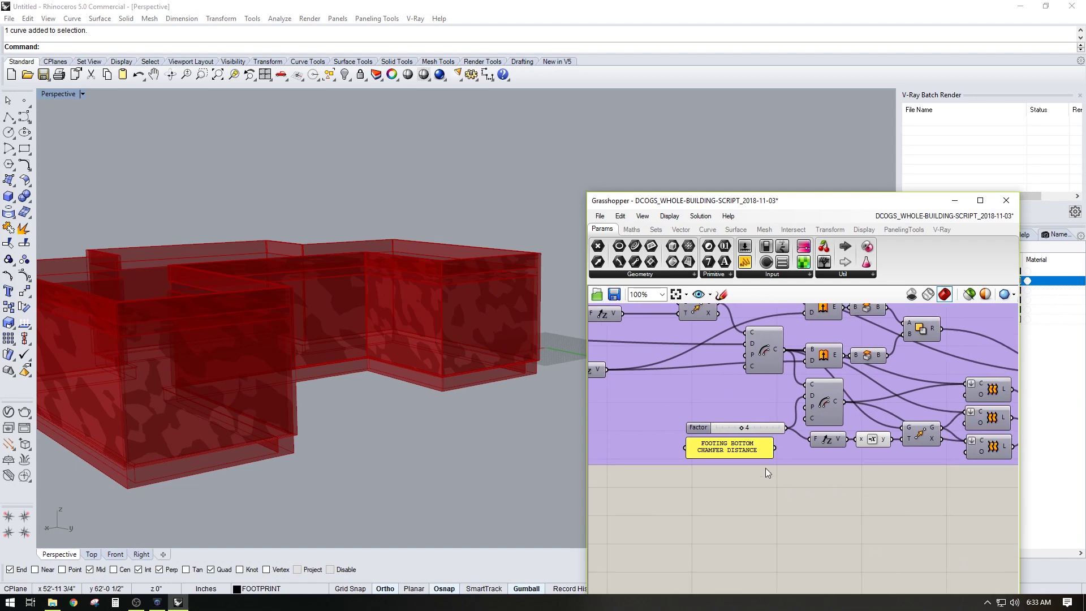
scroll(753, 448, "down", 6)
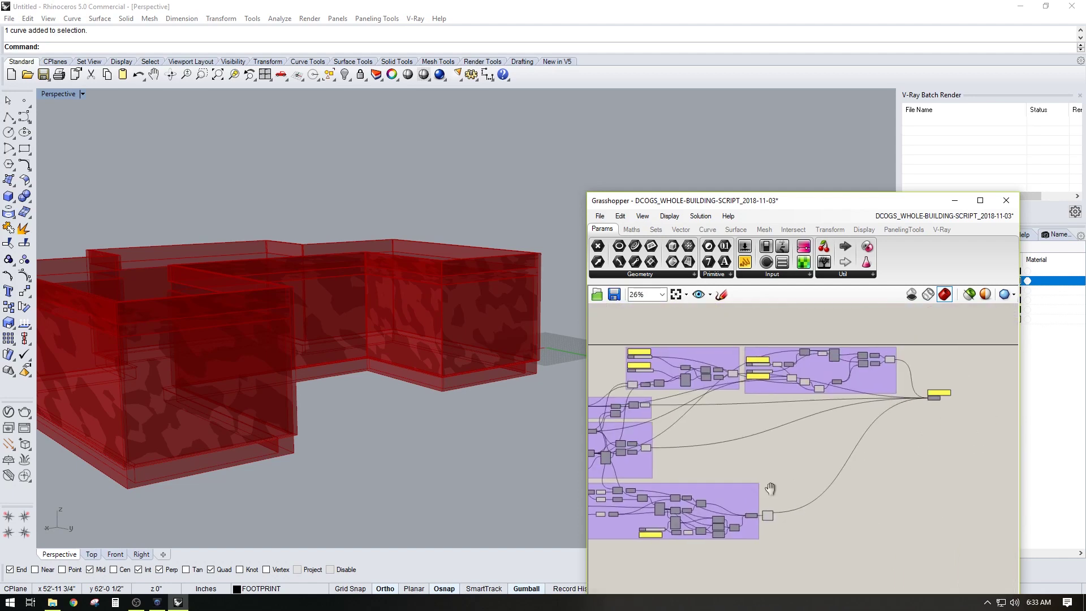
right_click_drag(434, 354, 228, 351)
scroll(228, 351, "up", 4)
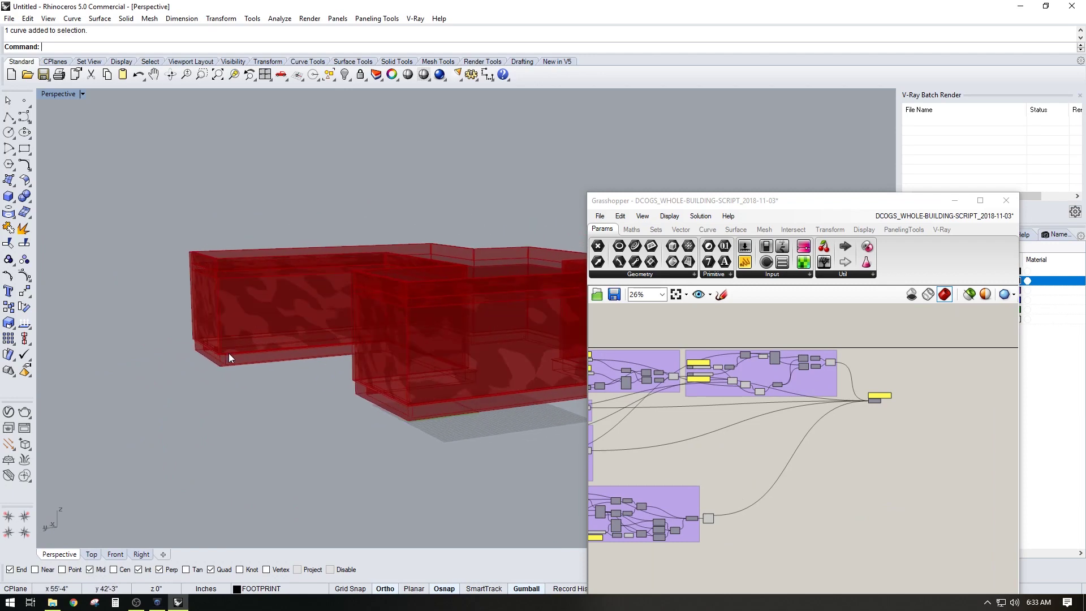
scroll(234, 351, "up", 8)
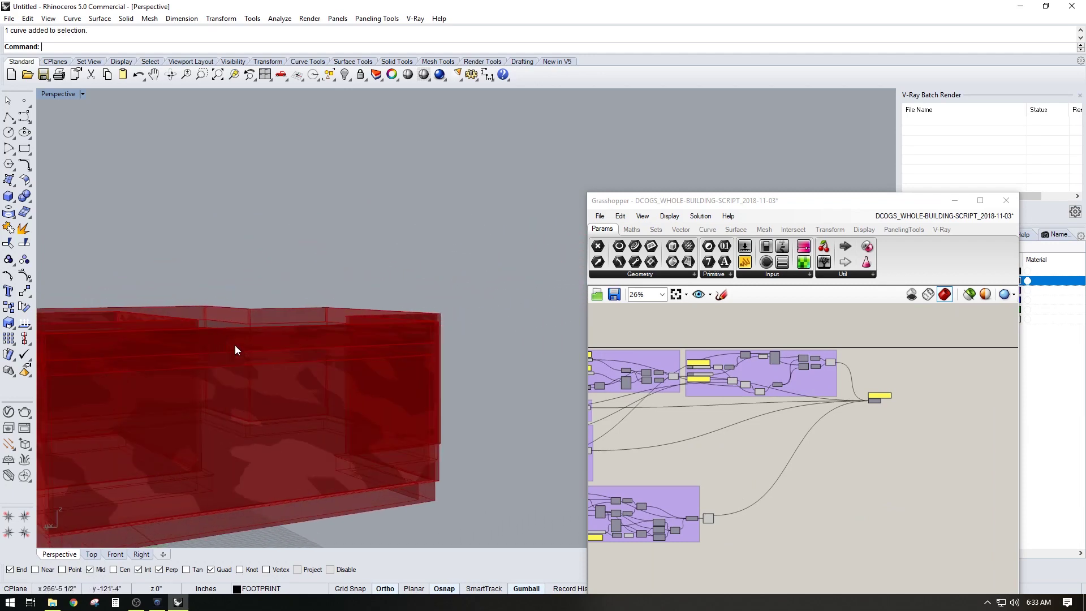
scroll(244, 352, "up", 8)
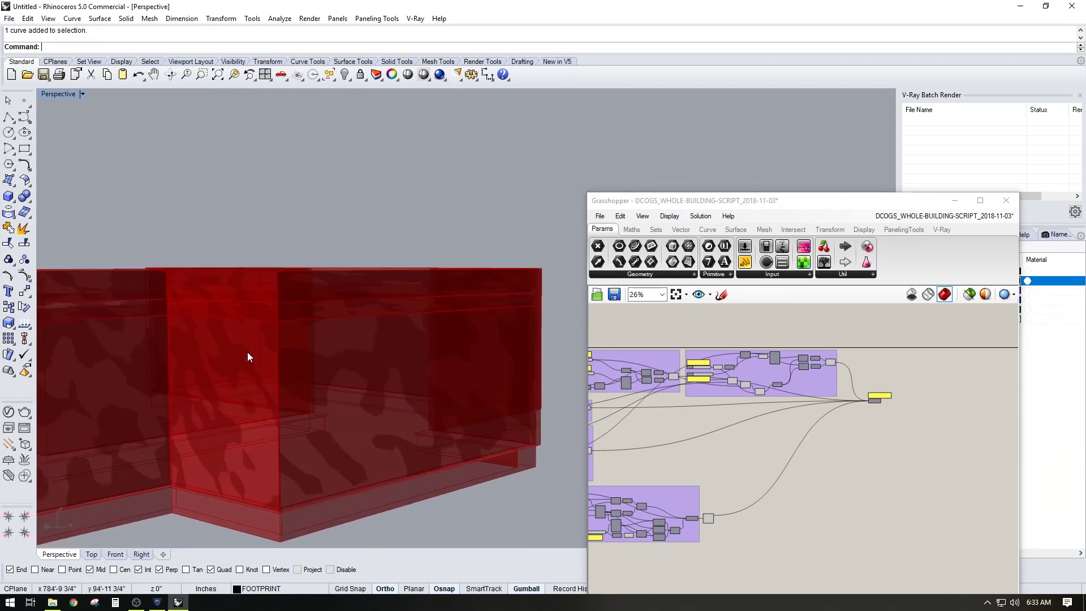
scroll(234, 348, "down", 10)
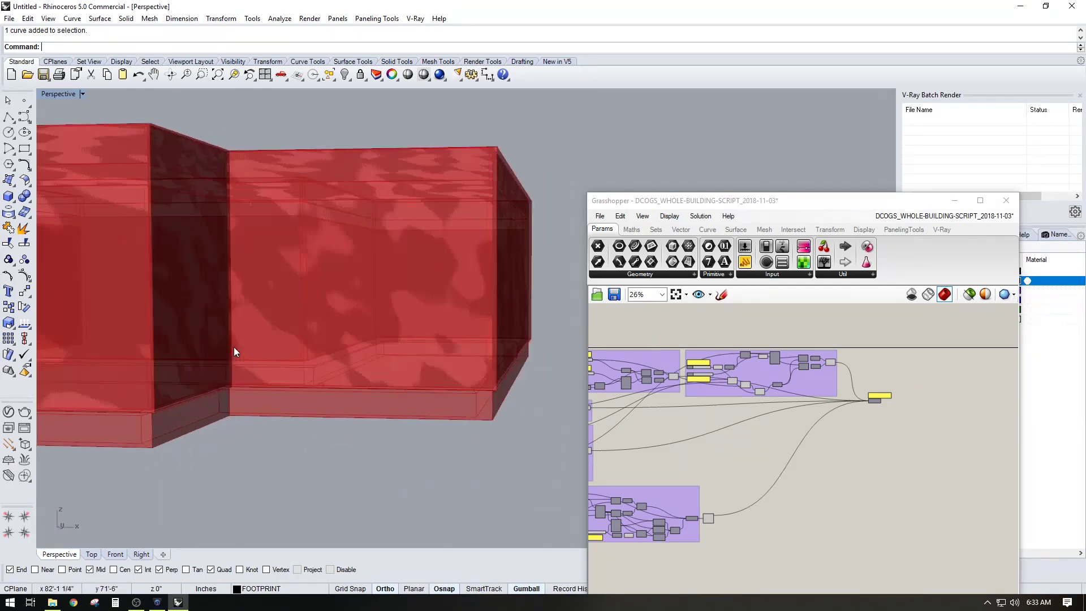
scroll(234, 351, "down", 10)
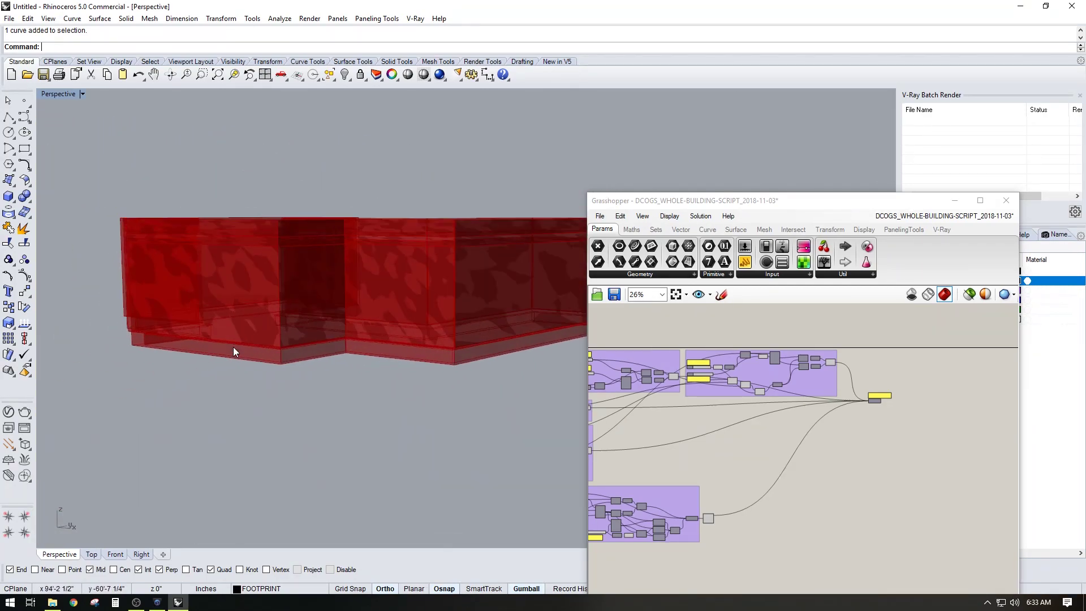
right_click_drag(233, 347, 864, 421)
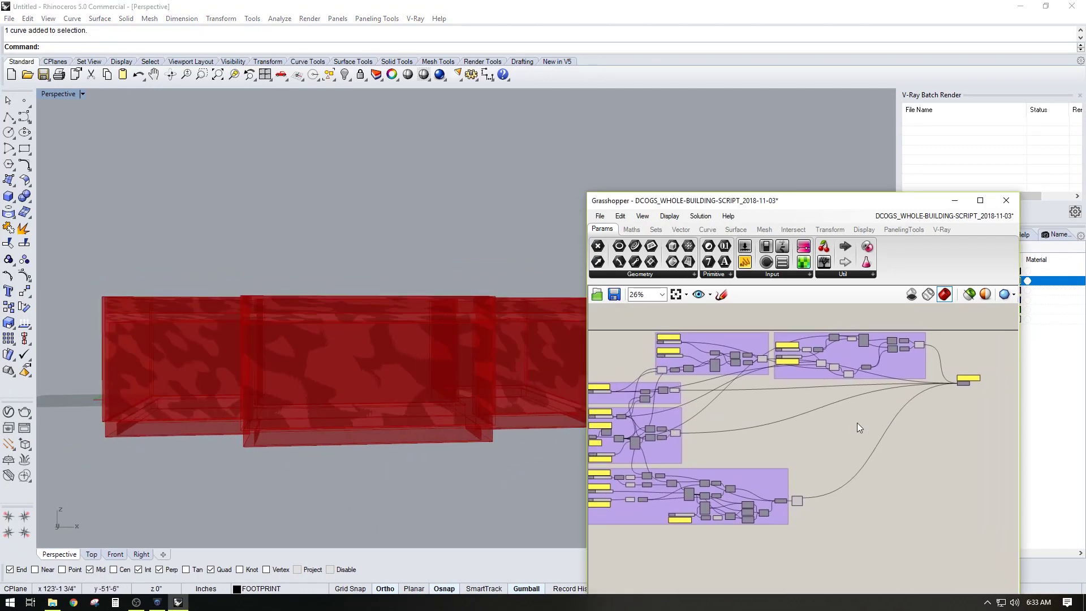
Step: Select the footprint curve and reverse its direction with Flip
right_click_drag(722, 436, 816, 429)
scroll(673, 383, "up", 3)
scroll(762, 396, "up", 2)
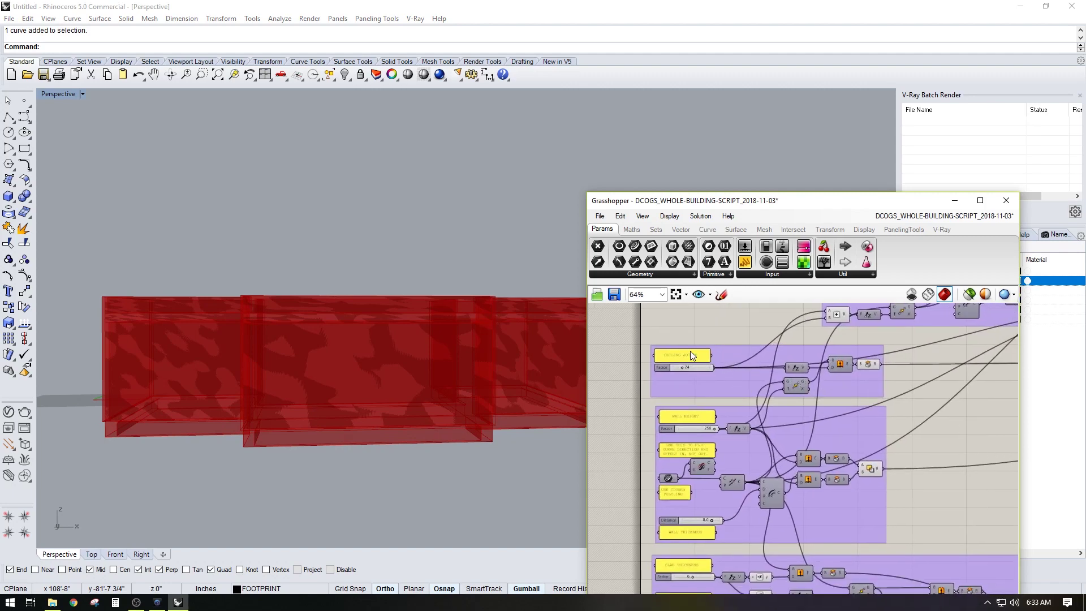
scroll(692, 356, "up", 3)
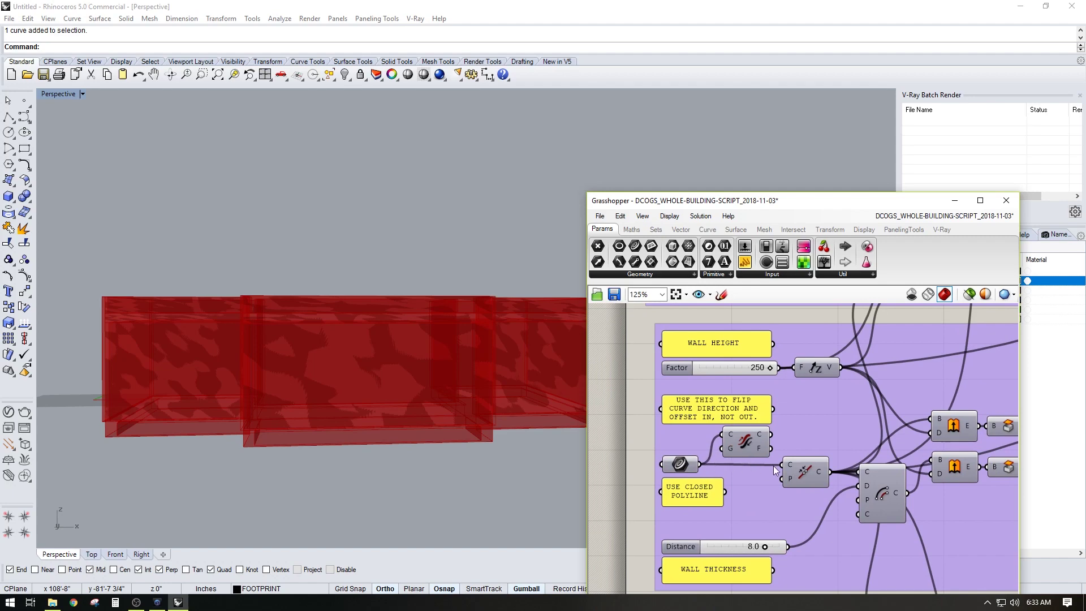
left_click(447, 425)
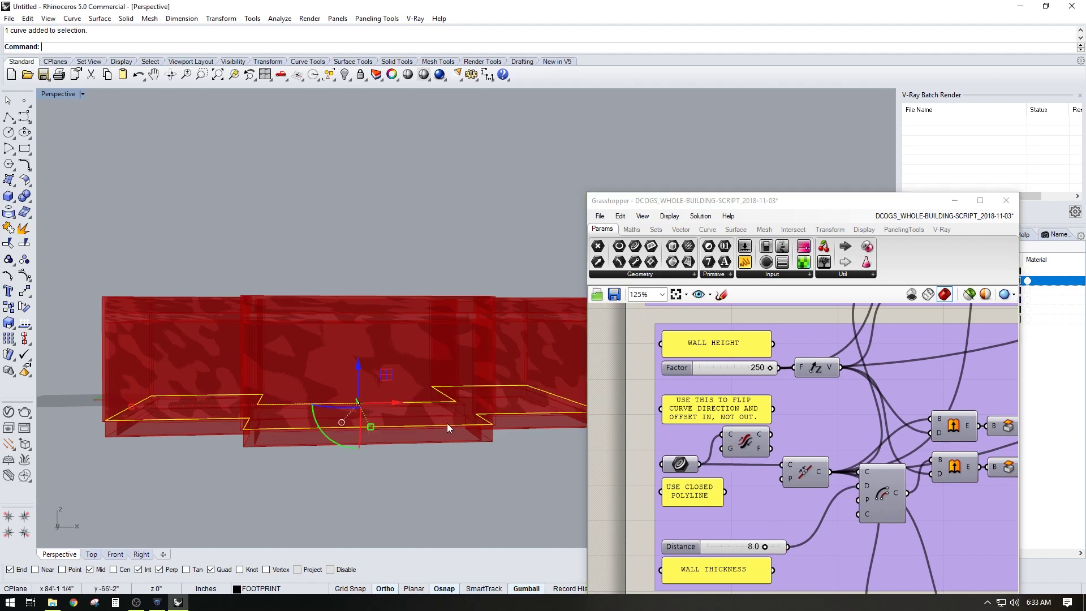
mouse_move(467, 429)
right_mouse_down()
mouse_move(470, 470)
mouse_move(483, 435)
right_mouse_up()
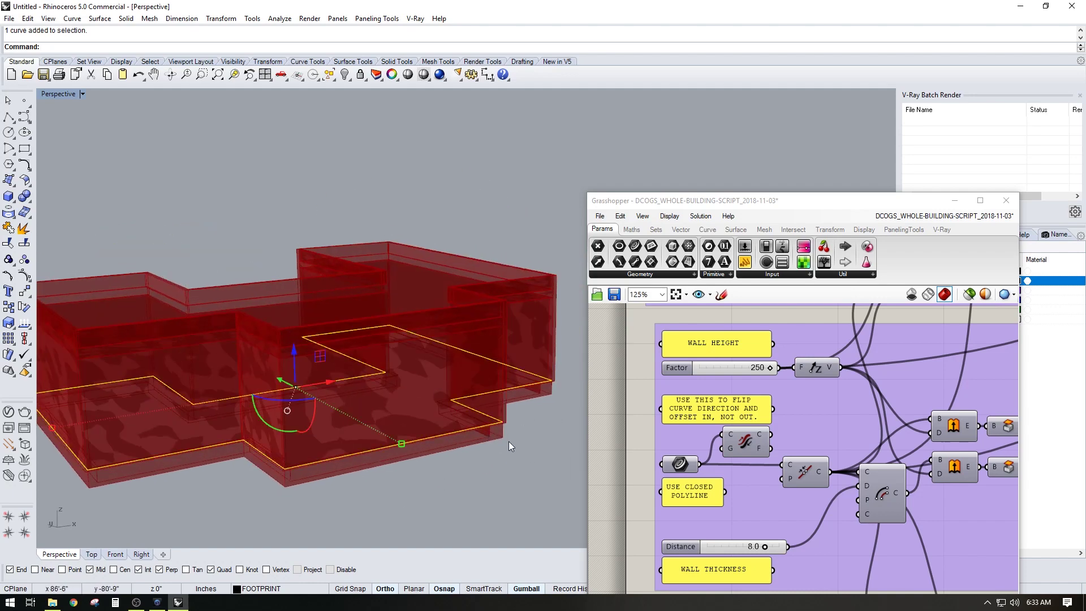
type("lip")
key("Return")
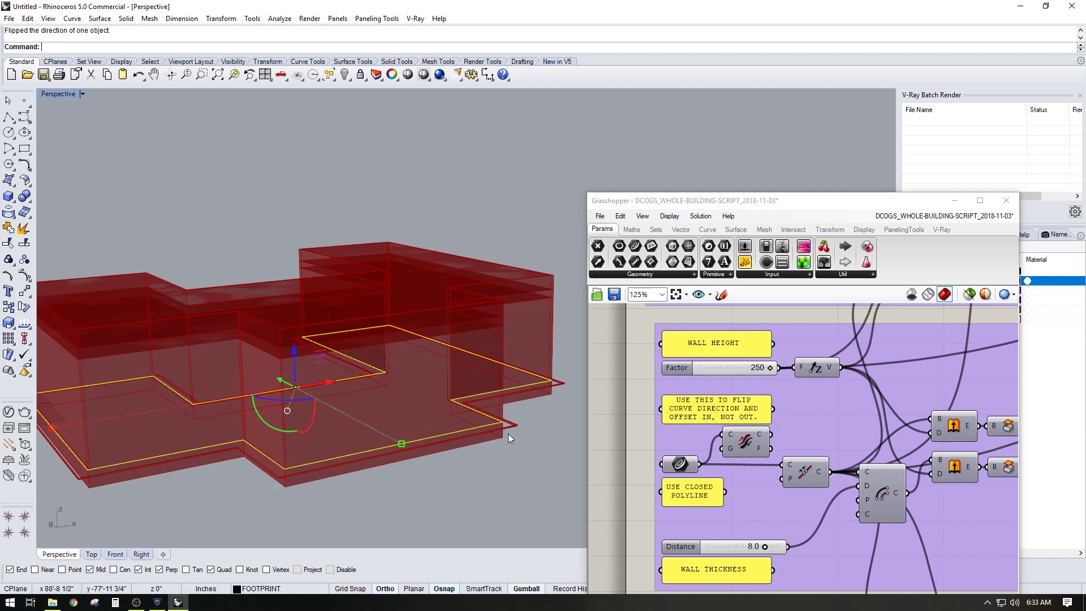
Step: Repeat Flip on the footprint curve, deselect it, and zoom out the script canvas
right_click(491, 423)
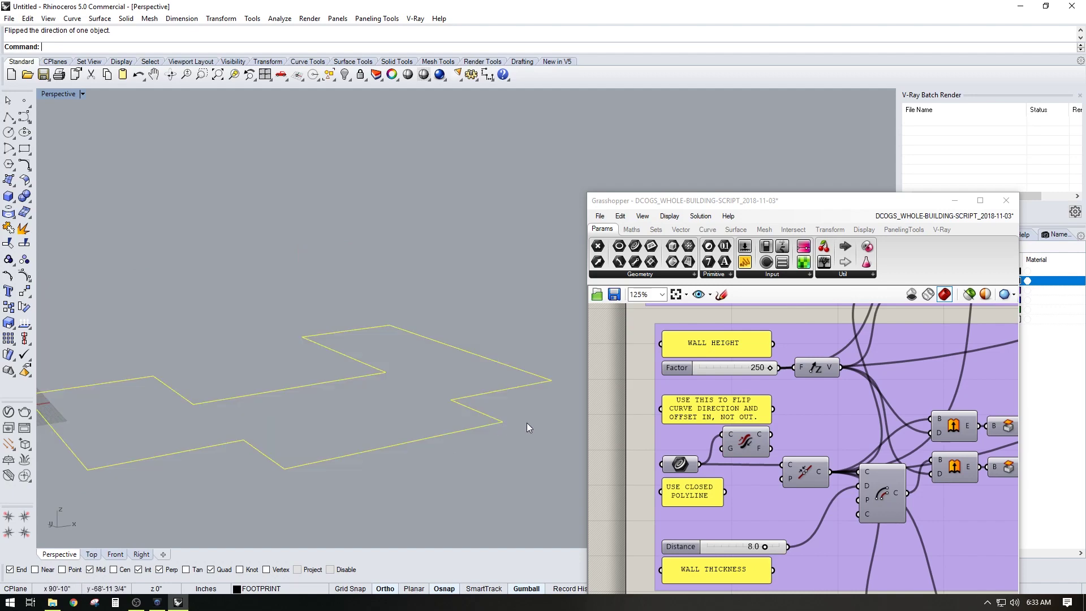
left_click(537, 461)
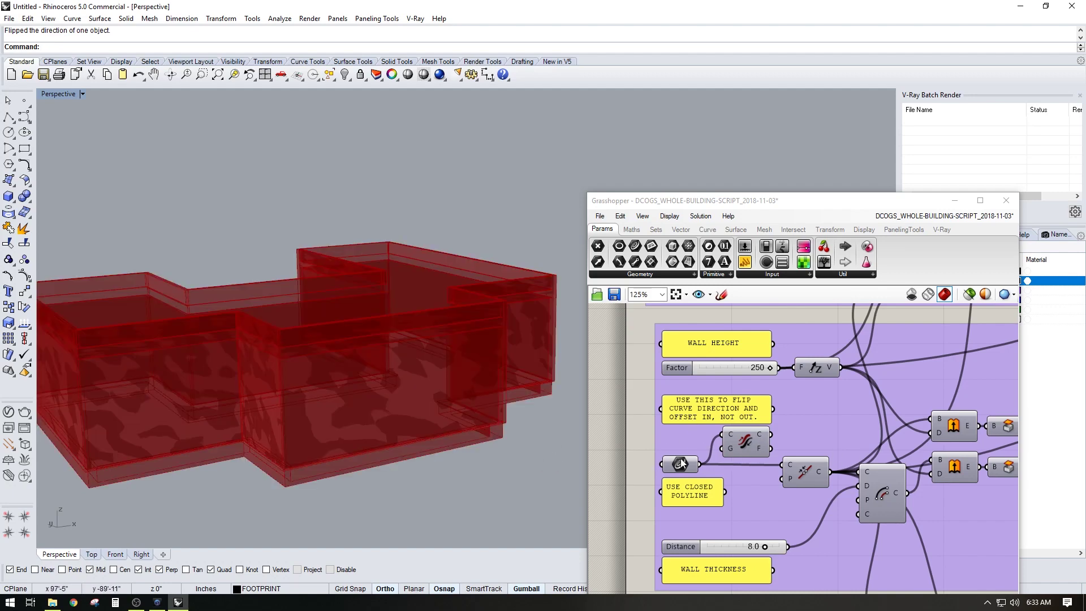
scroll(502, 467, "down", 3)
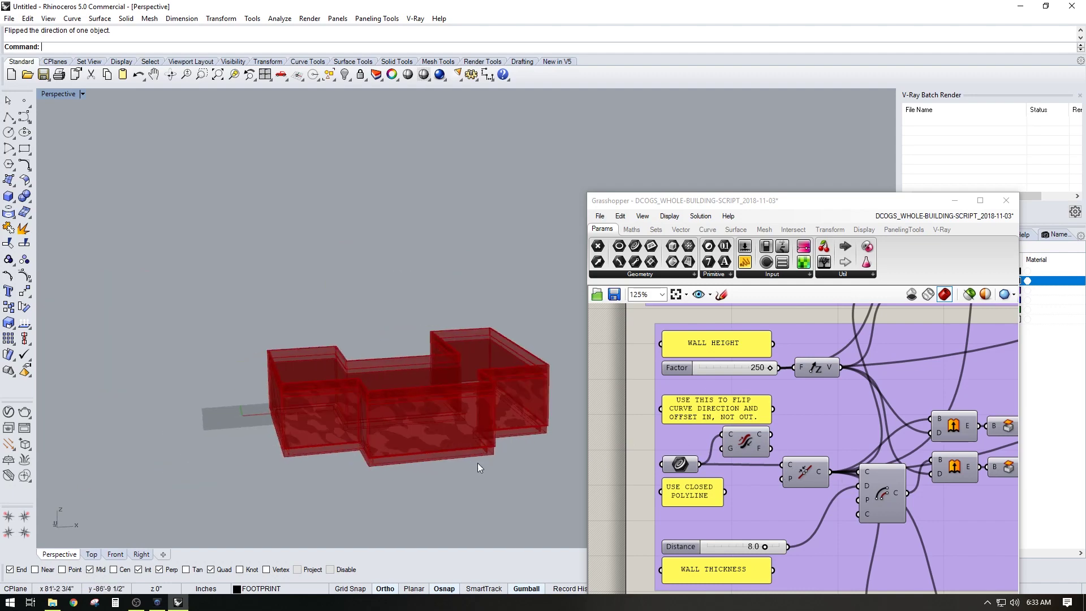
scroll(788, 438, "down", 3)
right_click_drag(788, 438, 683, 398)
scroll(739, 415, "down", 2)
right_click_drag(1012, 424, 821, 426)
scroll(821, 426, "down", 1)
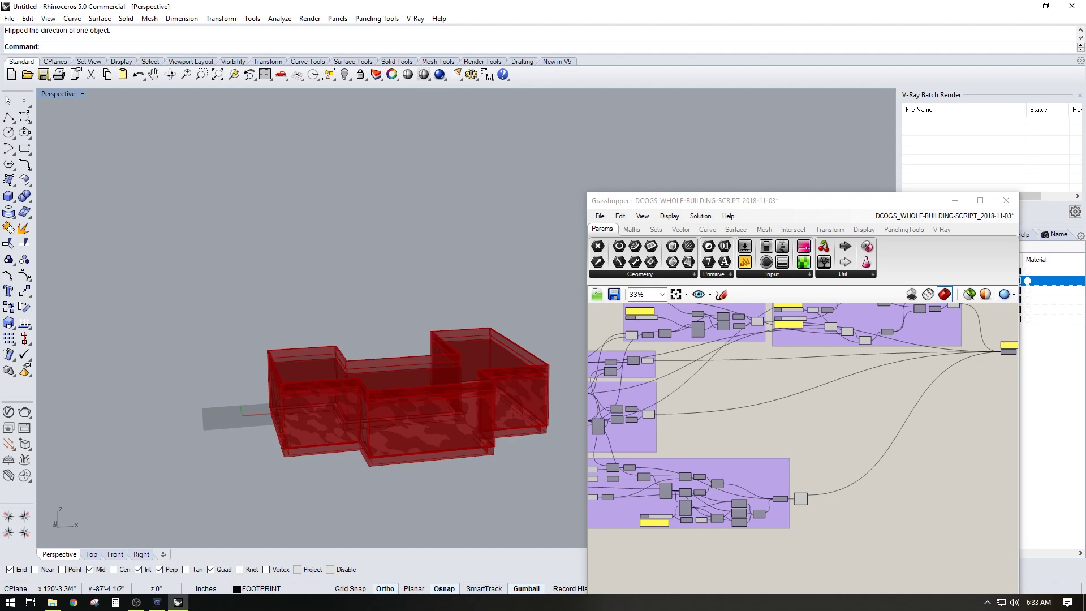
Step: Minimize Grasshopper and run Purge to remove unused layers, leaving only FOOTPRINT
left_click_drag(964, 211, 893, 110)
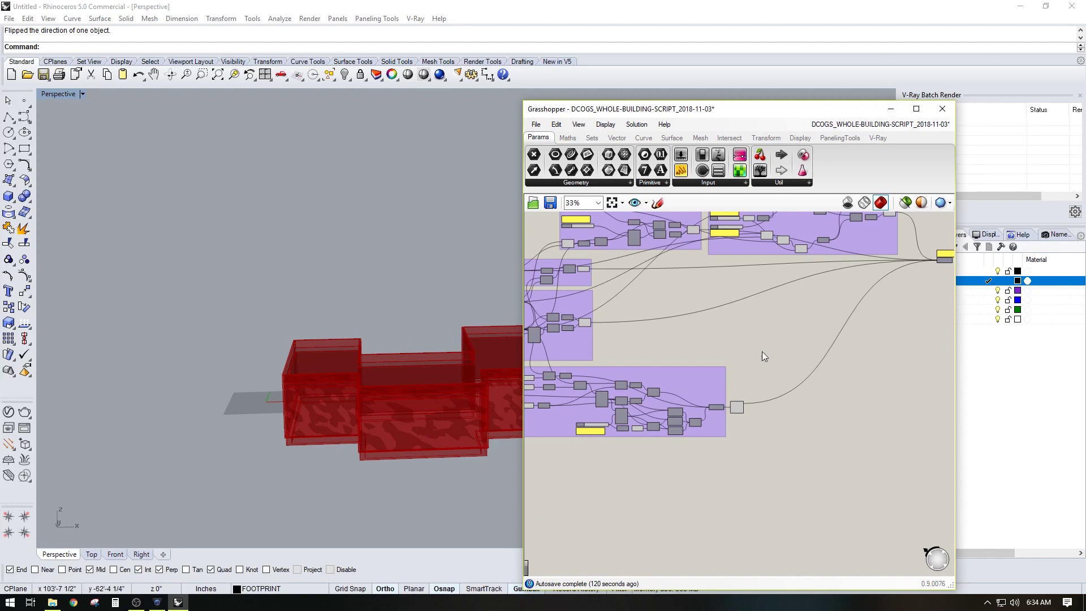
left_click(891, 109)
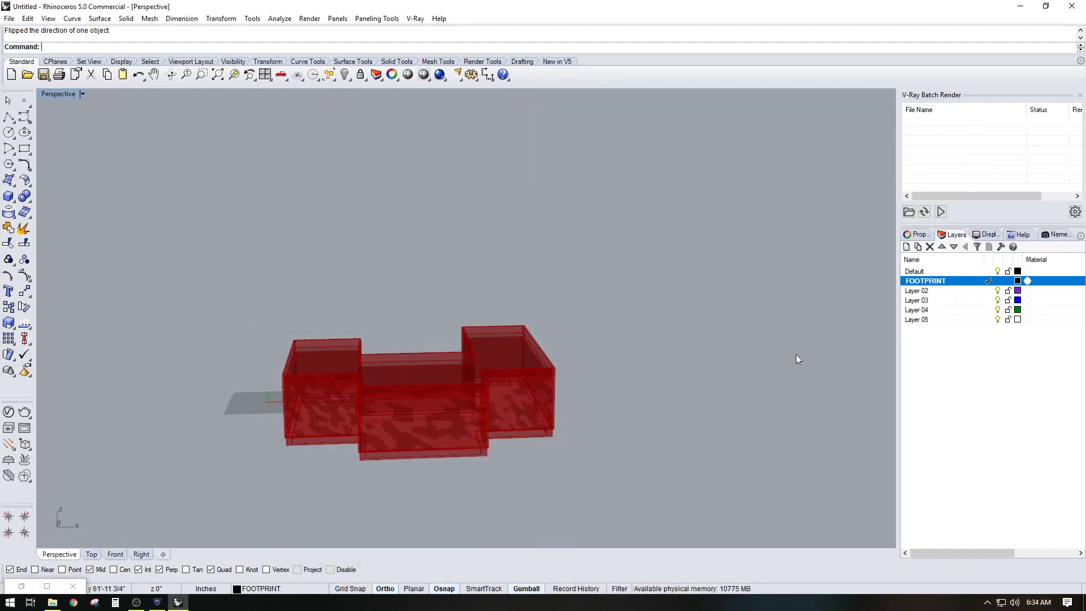
right_click_drag(615, 286, 656, 287)
key("Return")
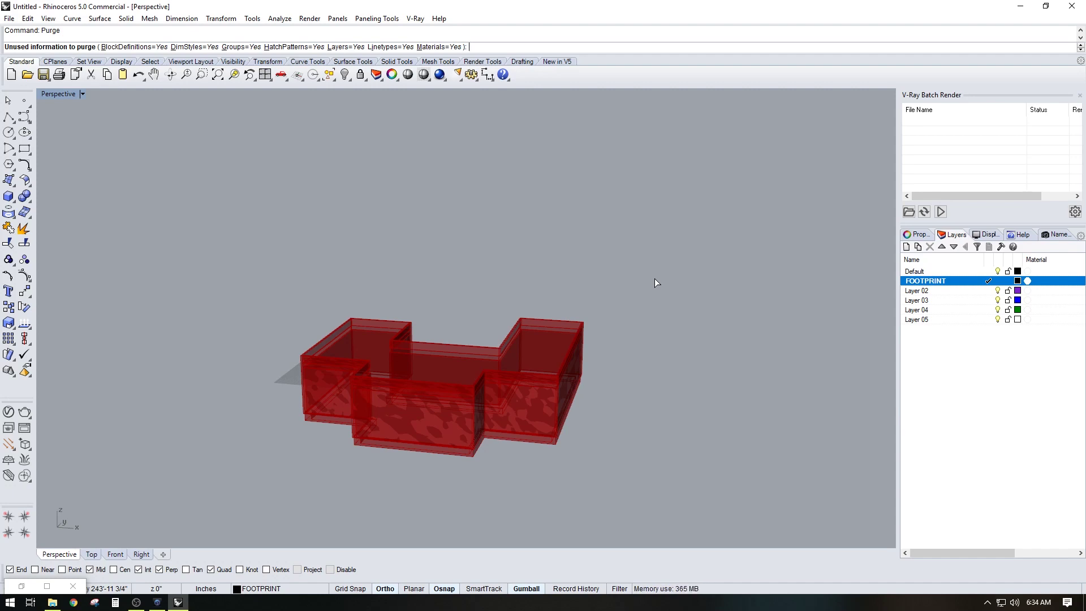
key("Return")
Step: Under FOOTPRINT, create the layers FOUNDATION, WALLS, ROOF and EXTERIOR-MAT
left_click(982, 314)
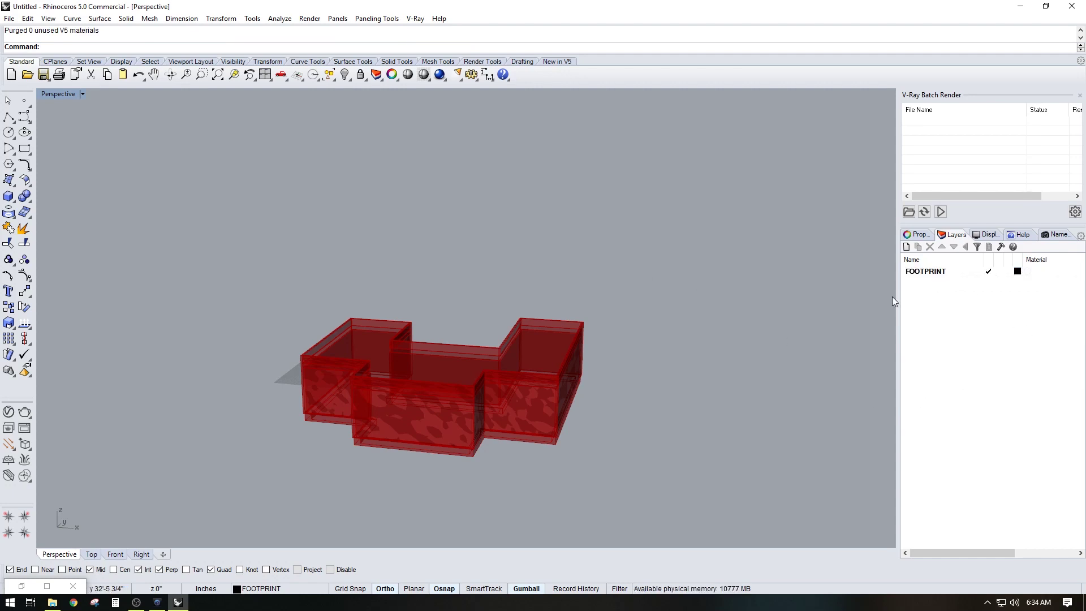
left_click(926, 274)
left_click(906, 246)
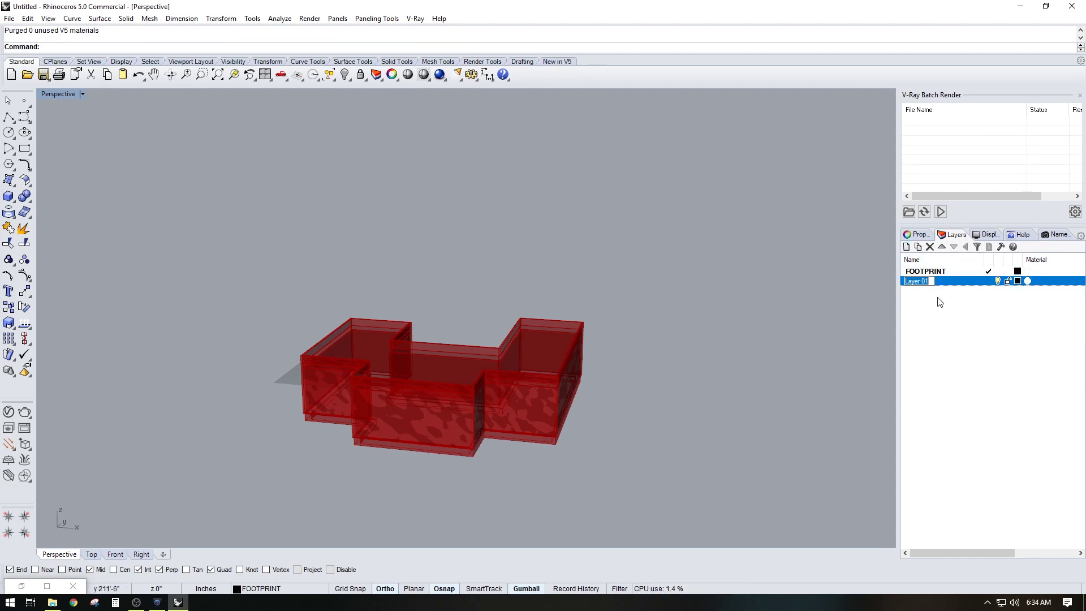
type("FOUNDATION")
key("Tab")
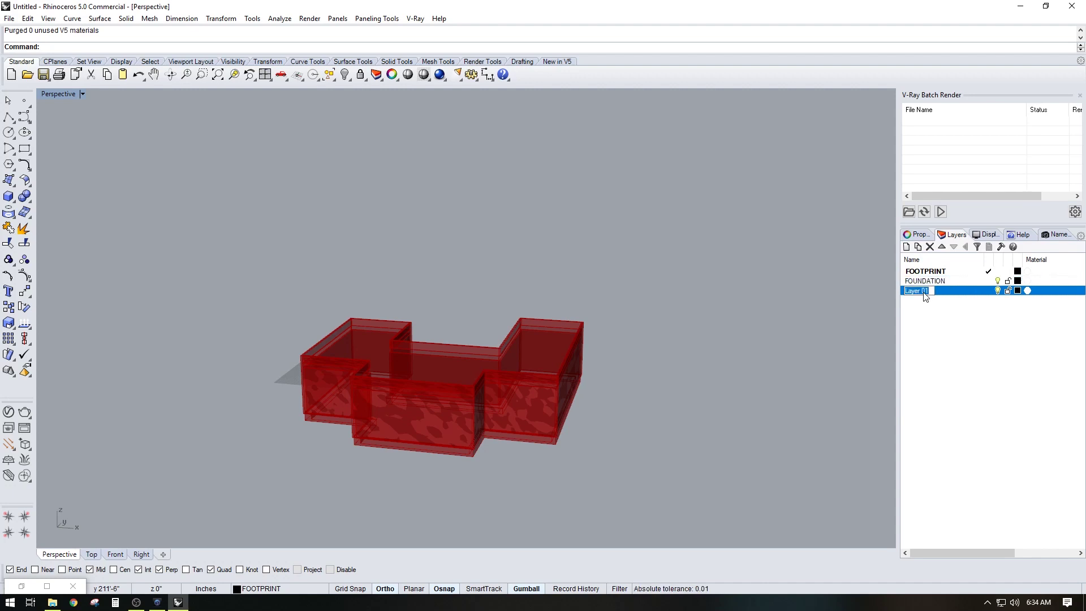
type("WALLS")
double_click(924, 294)
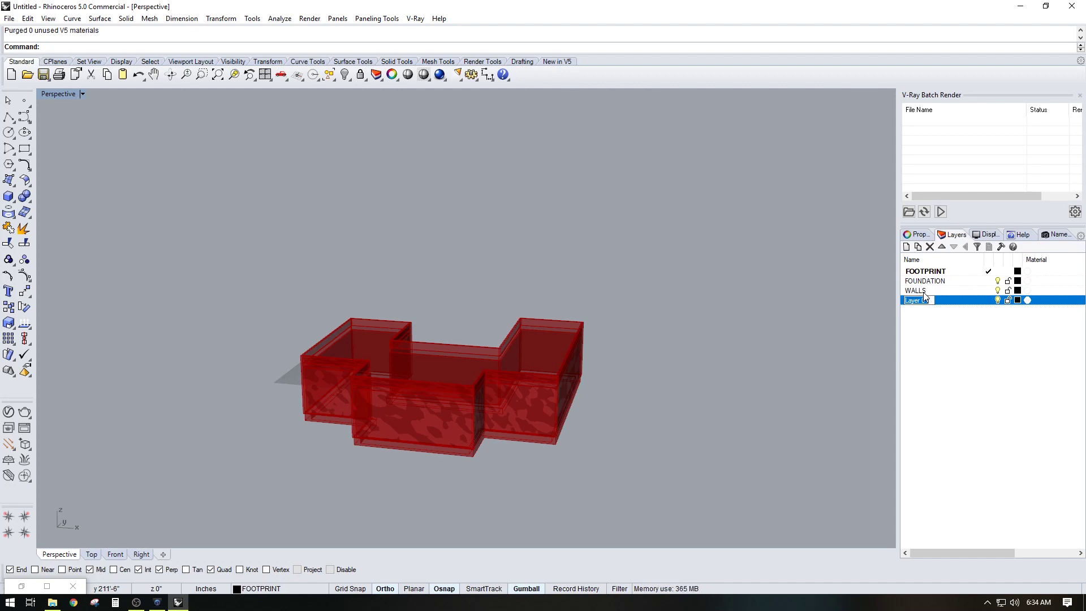
type("ROOF")
key("Tab")
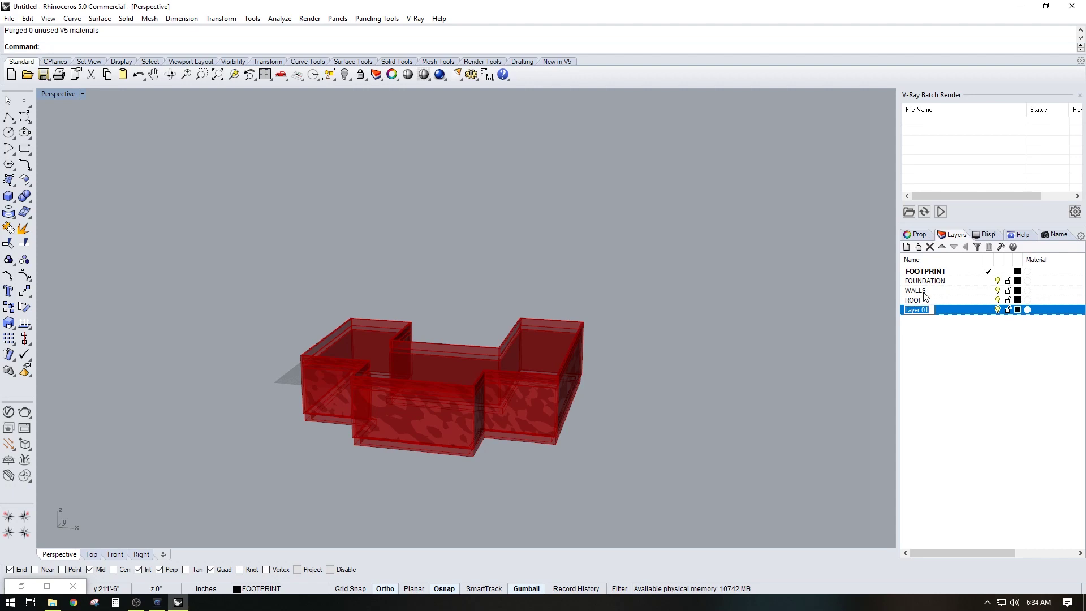
type("EXTERIOR")
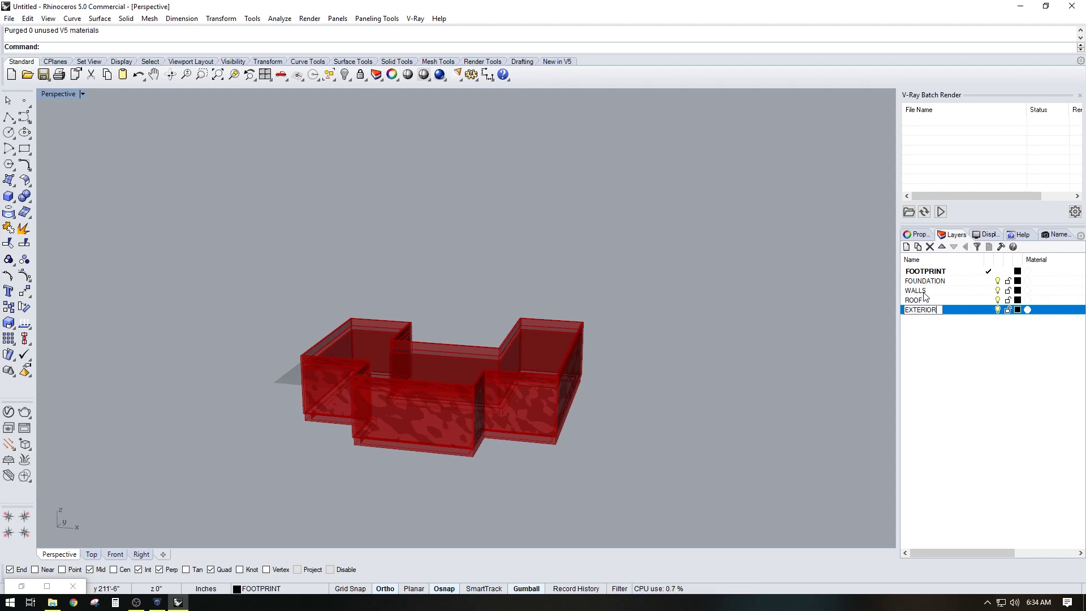
type("-MAT")
key("Return")
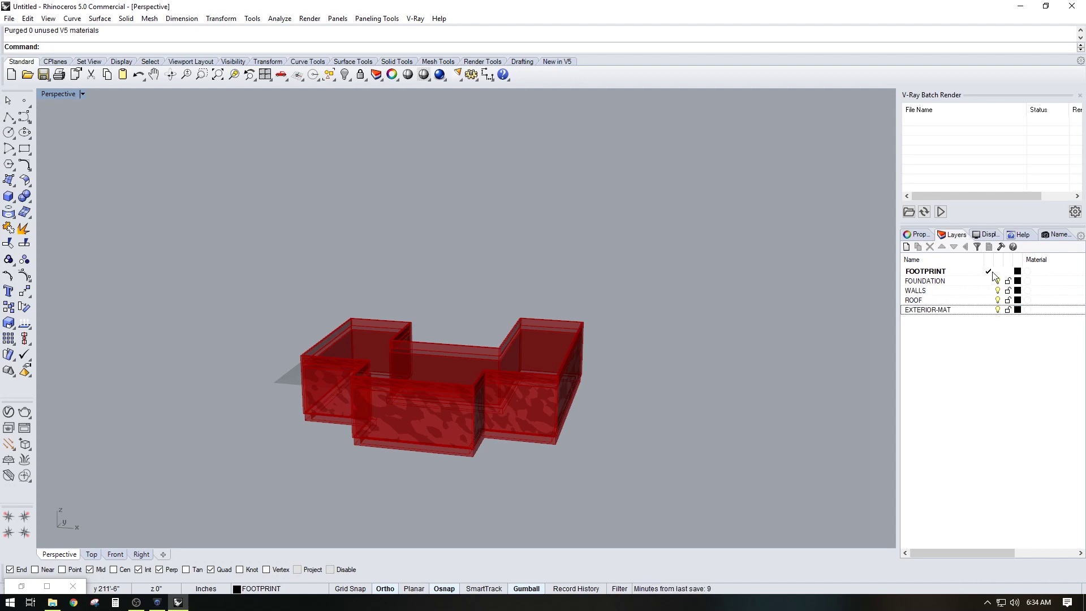
Step: Colour FOUNDATION Dark Gray, ROOF Brown and EXTERIOR-MAT grey-brown, then bring Grasshopper back
left_click(1018, 281)
left_click(454, 234)
key("Return")
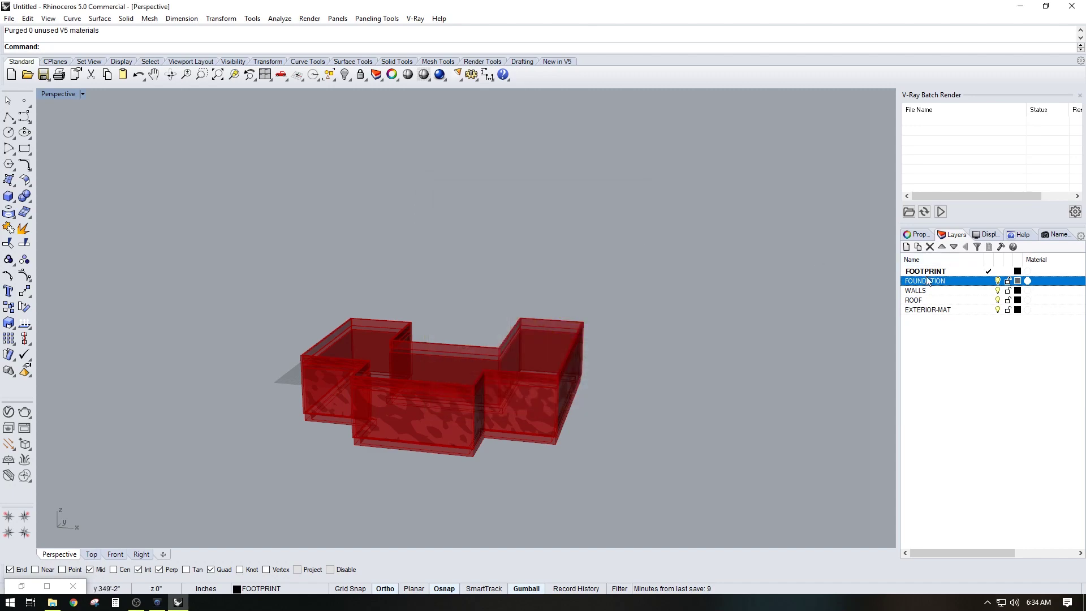
left_click(1018, 300)
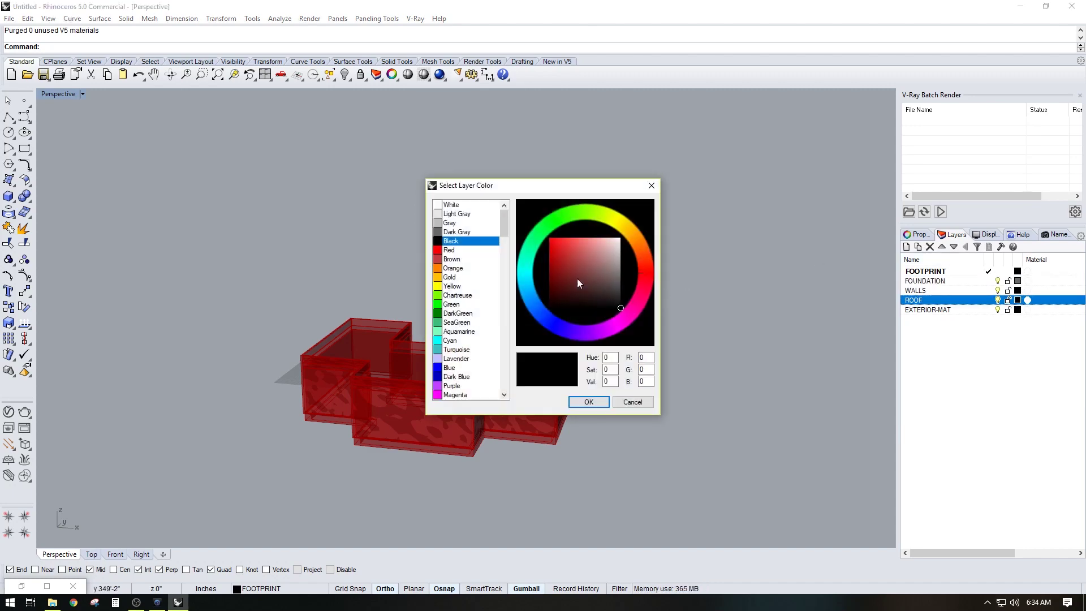
double_click(447, 260)
left_click(1018, 309)
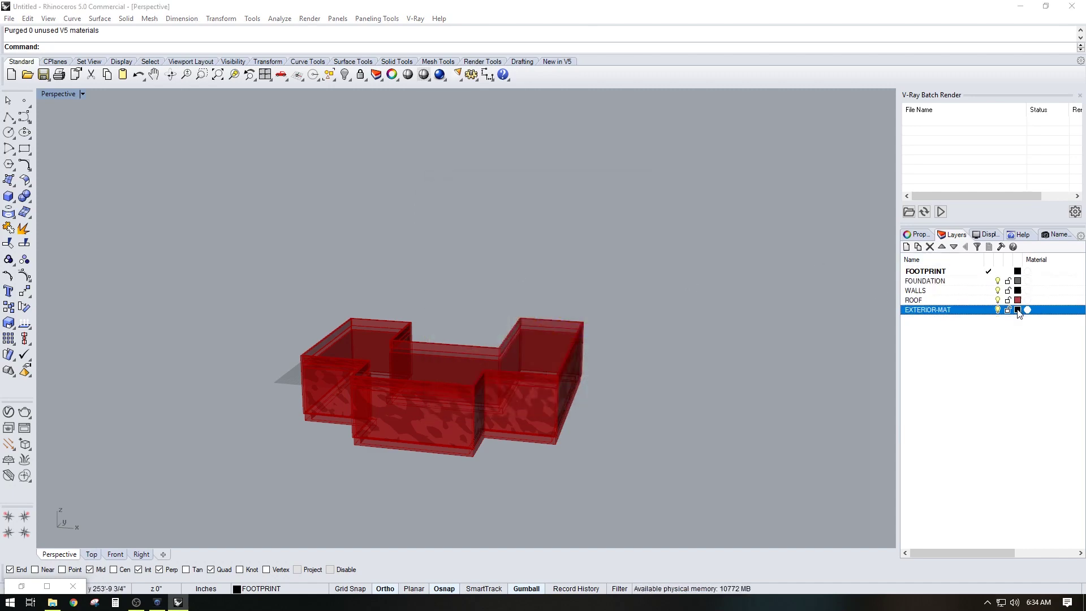
scroll(456, 316, "down", 15)
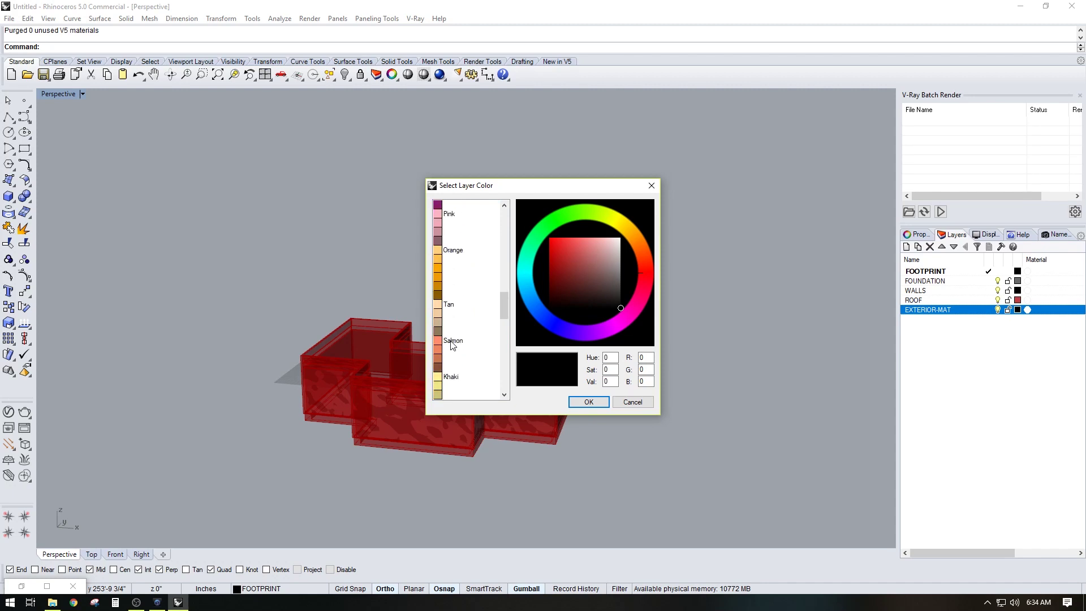
left_click(445, 332)
left_click(594, 400)
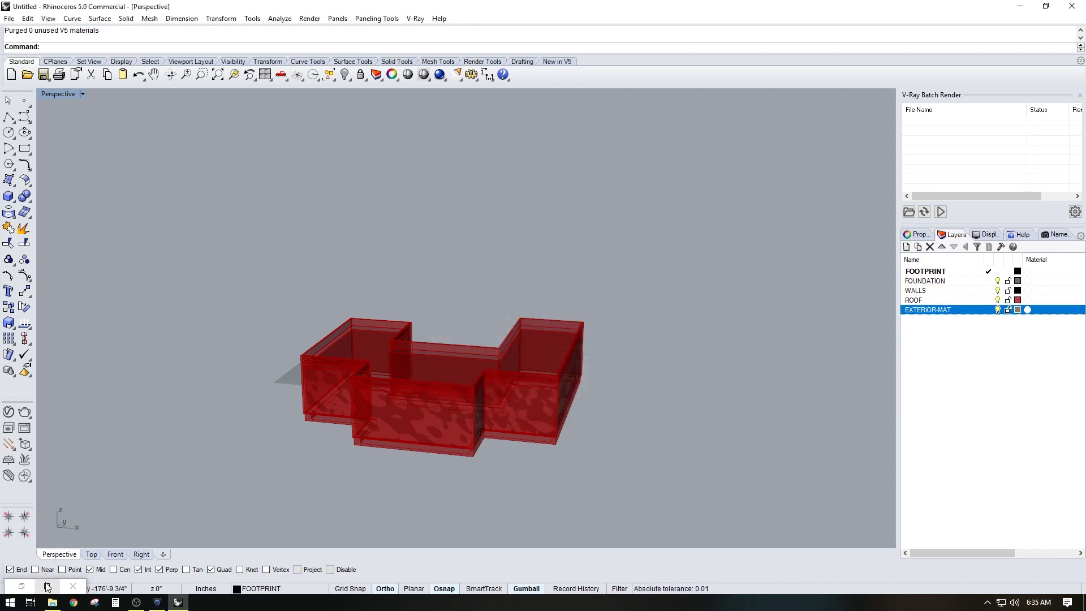
left_click(24, 587)
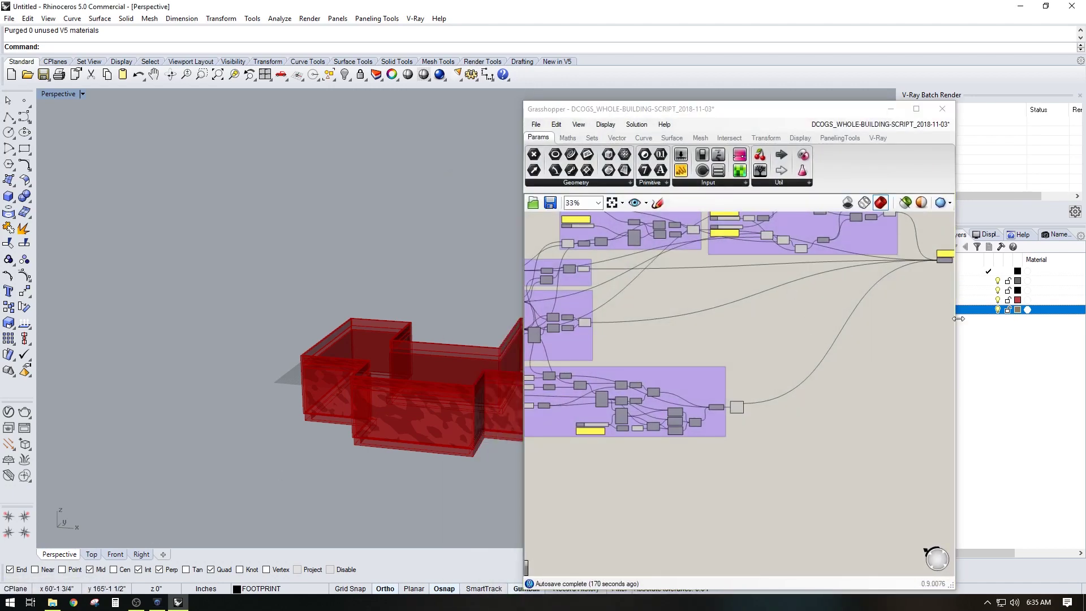
Step: Position the Grasshopper window clear of the layer list and make FOUNDATION the current layer
left_click_drag(785, 115, 671, 91)
left_click(988, 282)
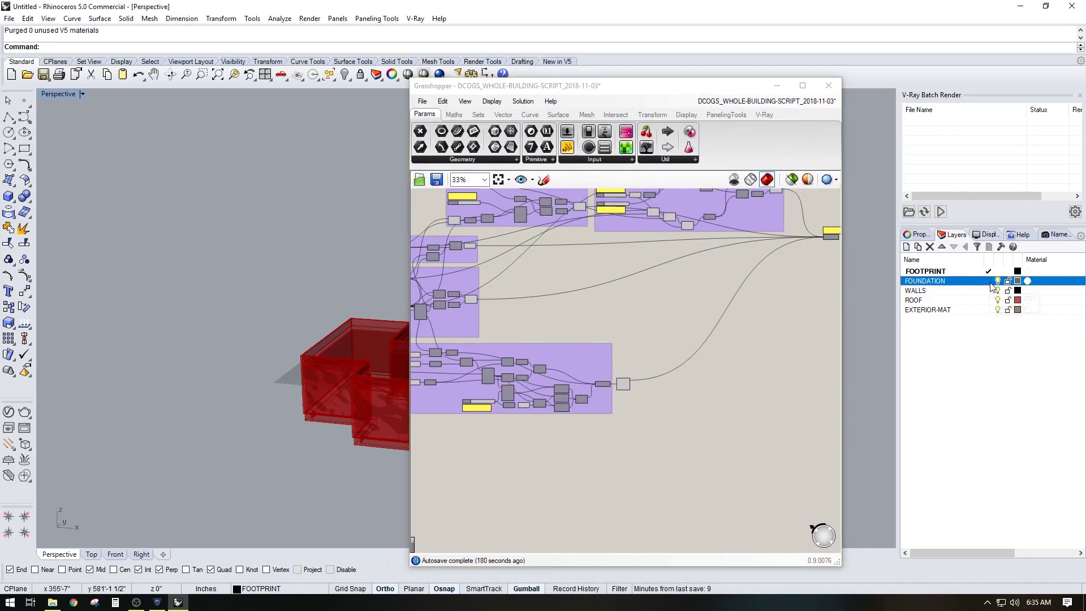
left_click(552, 280)
scroll(552, 281, "up", 5)
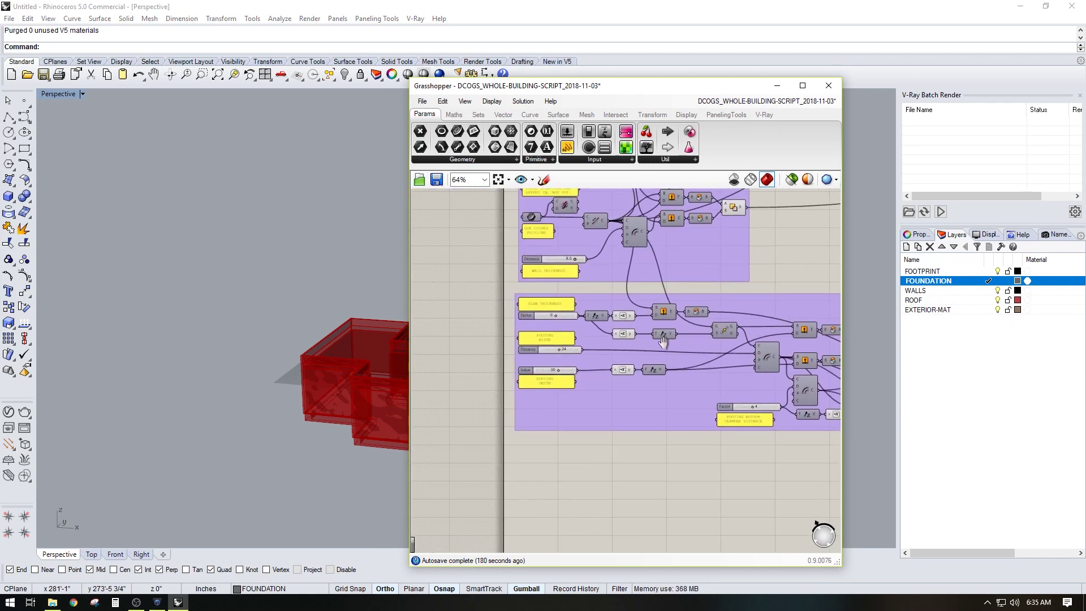
left_click(969, 281)
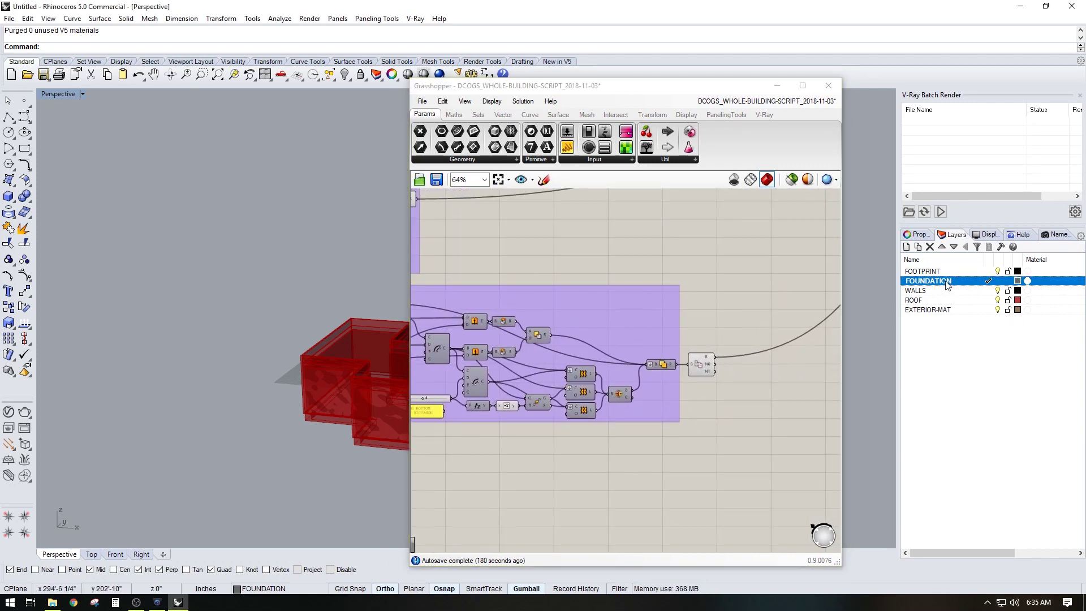
left_click_drag(656, 86, 671, 76)
Step: Find the foundation group in the script and open quick actions on its final output component
right_click_drag(291, 250, 204, 229)
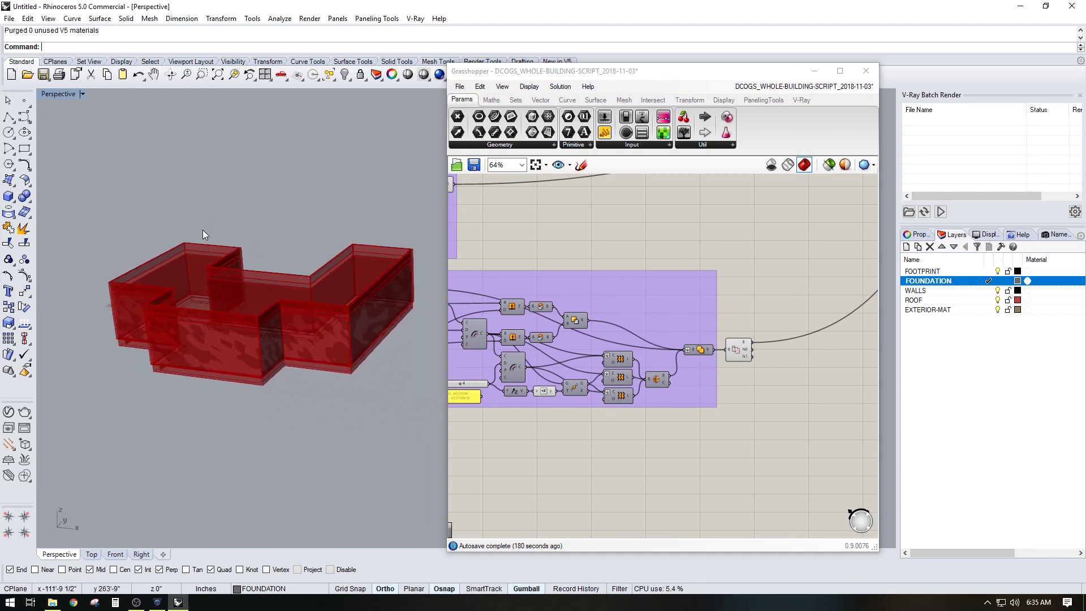
mouse_move(813, 383)
right_mouse_down()
mouse_move(695, 397)
mouse_move(812, 374)
right_mouse_up()
scroll(679, 397, "down", 1)
right_click_drag(496, 335, 621, 326)
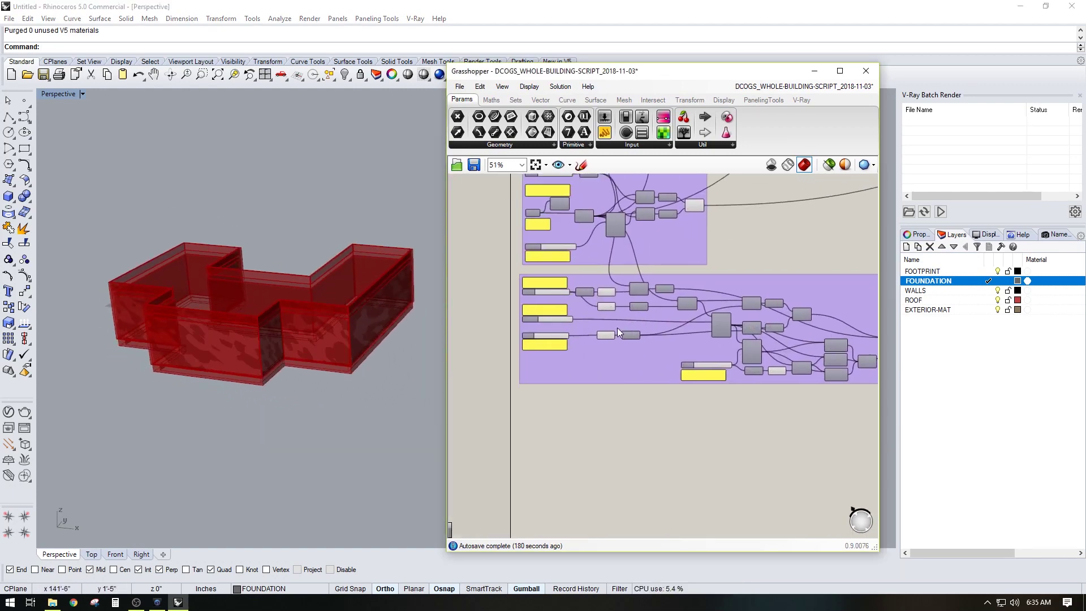
scroll(548, 312, "up", 3)
scroll(591, 311, "down", 1)
scroll(617, 312, "down", 1)
right_click_drag(832, 333, 588, 334)
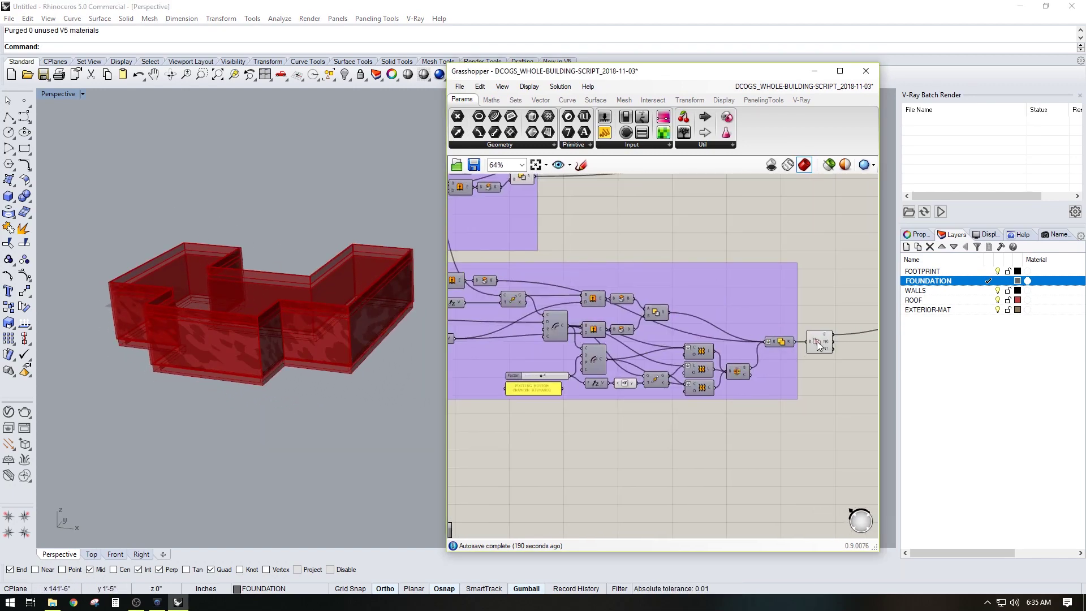
left_click(815, 346)
scroll(815, 346, "up", 3)
middle_click(759, 360)
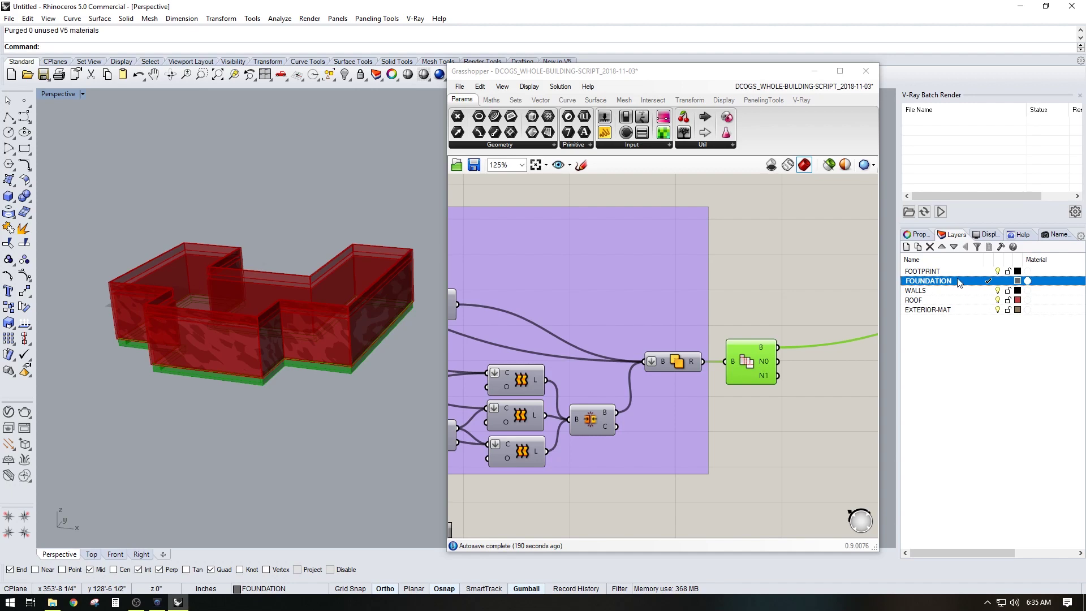
Step: Reopen the foundation output's quick actions, clear the selection, and make WALLS the current layer
left_click(852, 284)
left_click(741, 353)
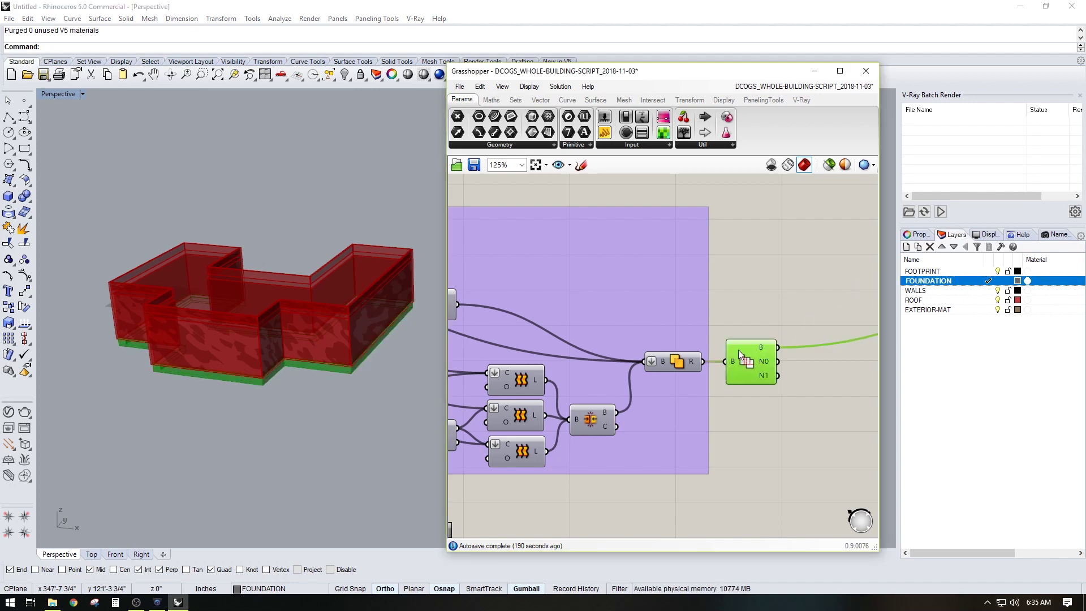
middle_click(762, 359)
left_click(791, 307)
left_click(990, 290)
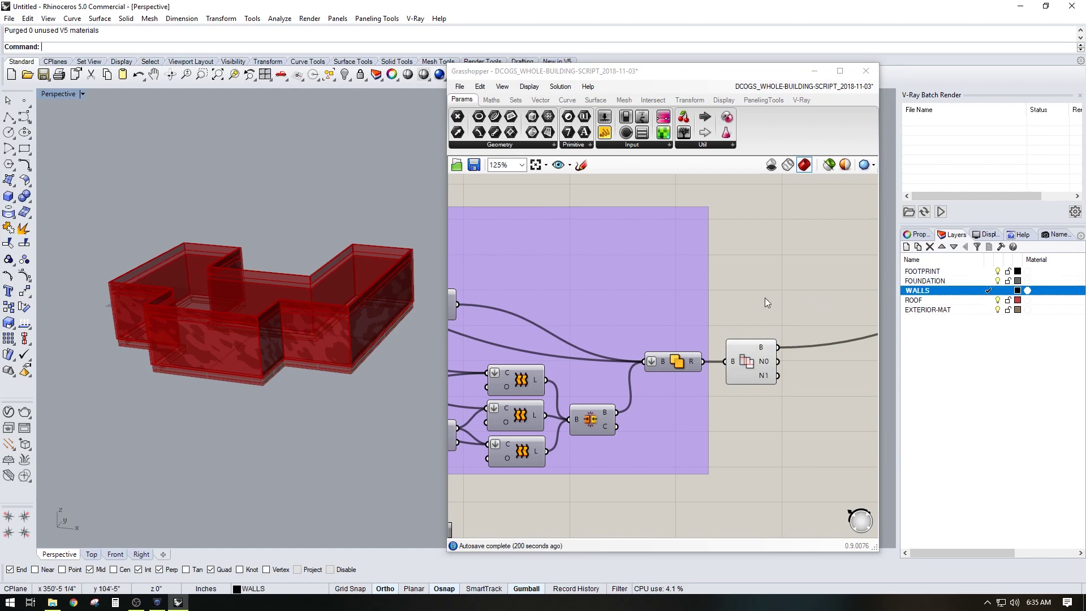
scroll(761, 296, "down", 5)
Step: Bake the wall union solids from Grasshopper onto the WALLS layer
right_click_drag(660, 289, 792, 358)
scroll(582, 265, "up", 4)
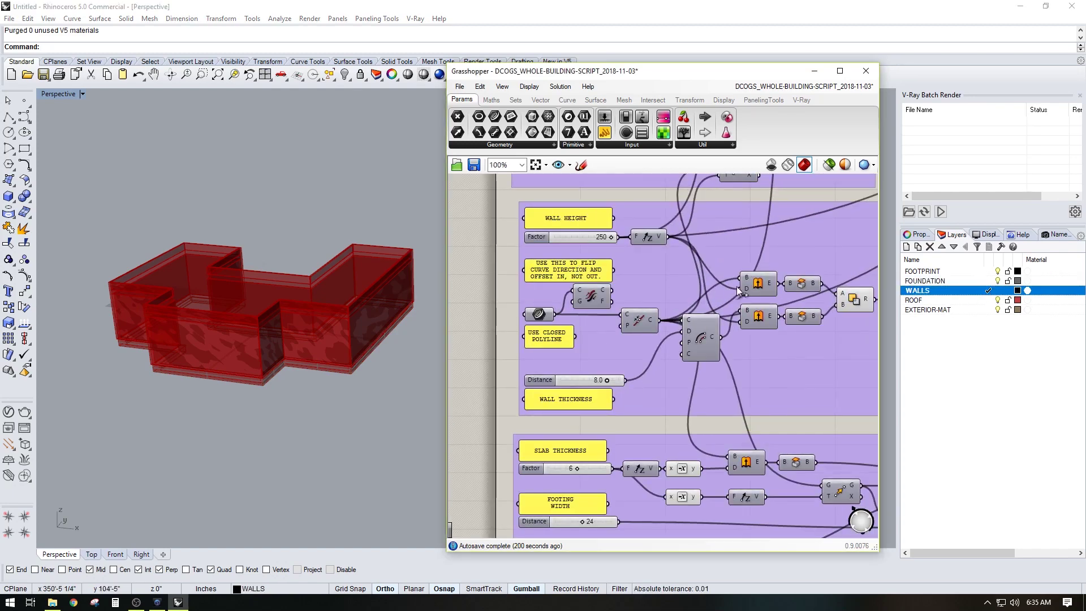
right_click_drag(737, 286, 630, 293)
left_click(752, 306)
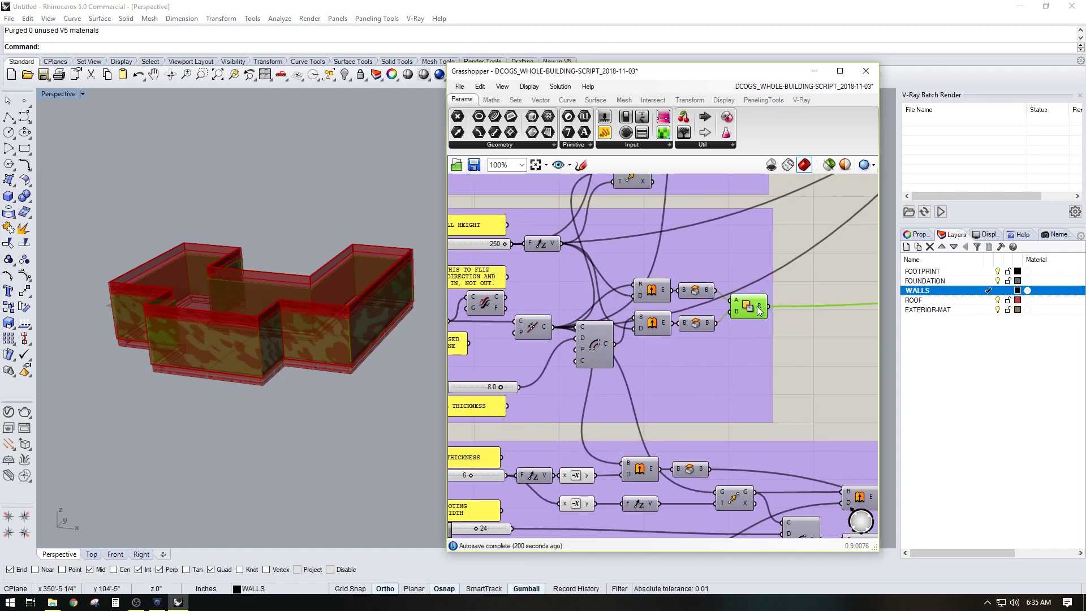
scroll(764, 308, "up", 3)
key("space")
right_click_drag(781, 310, 756, 328)
middle_click(755, 327)
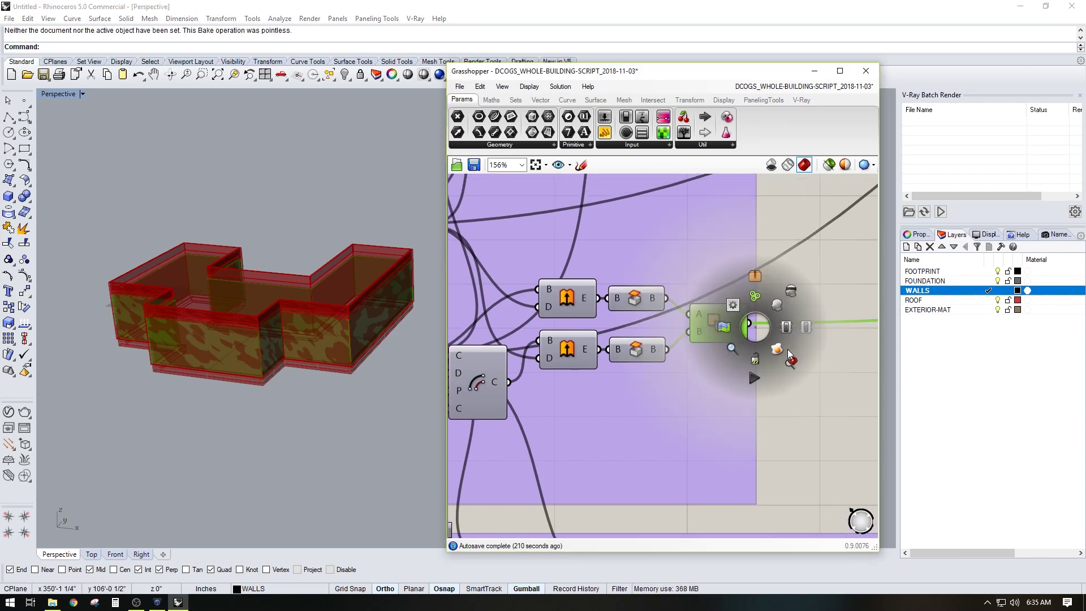
left_click(778, 351)
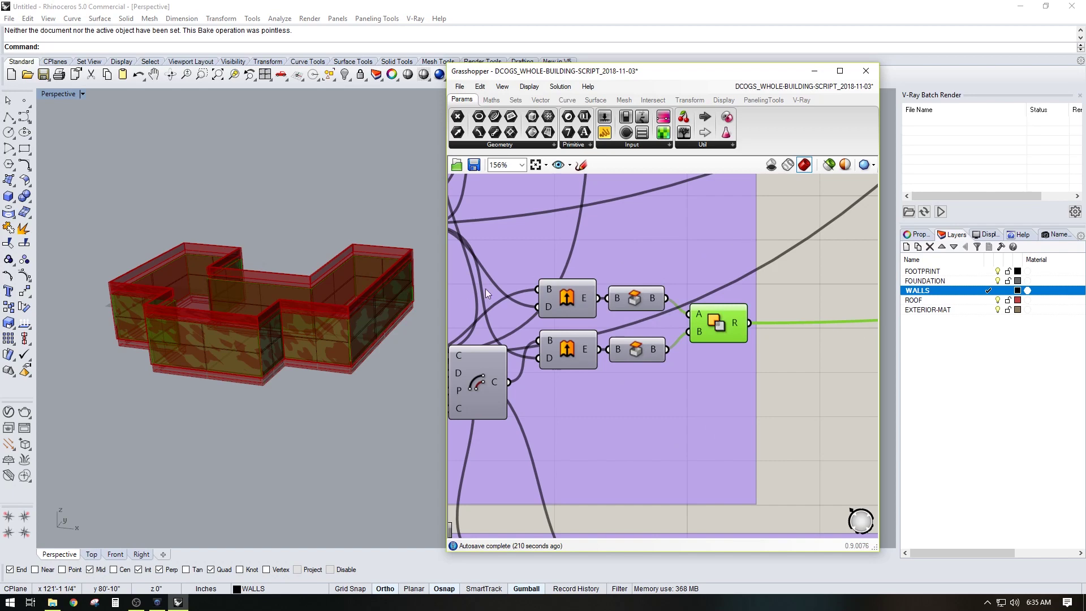
scroll(681, 265, "down", 3)
Step: Make ROOF the current layer and bake the roof slab onto it
left_click(989, 300)
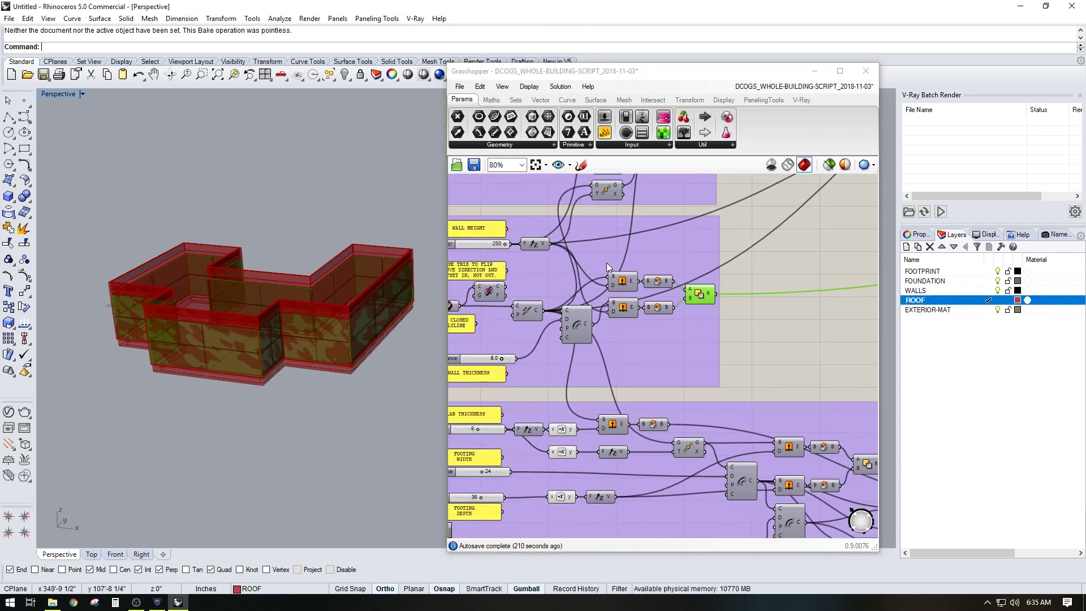
scroll(735, 313, "up", 3)
left_click(732, 290)
scroll(734, 300, "up", 3)
middle_click(737, 308)
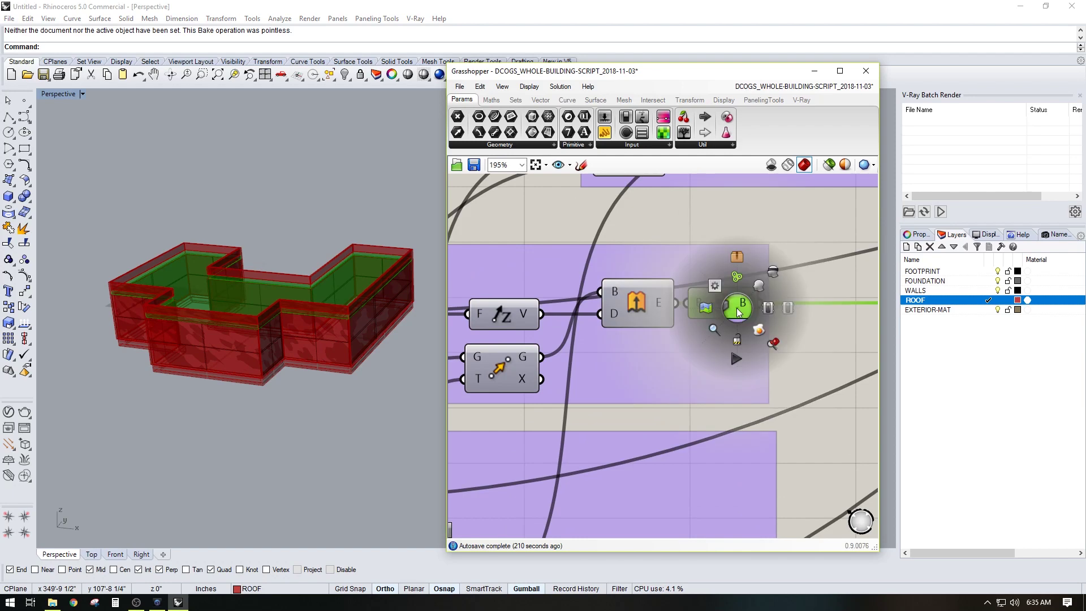
left_click(758, 332)
scroll(759, 331, "down", 5)
Step: Make EXTERIOR-MAT the current layer and select the exterior cladding union component
right_click_drag(759, 331, 571, 373)
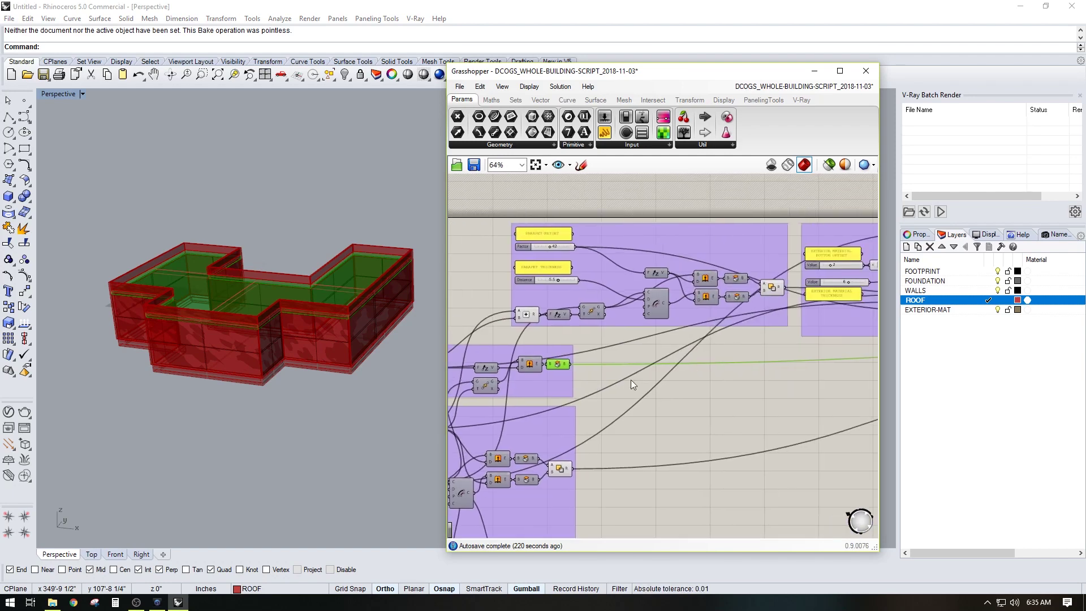
left_click(989, 310)
scroll(599, 246, "up", 2)
right_click_drag(826, 258, 567, 261)
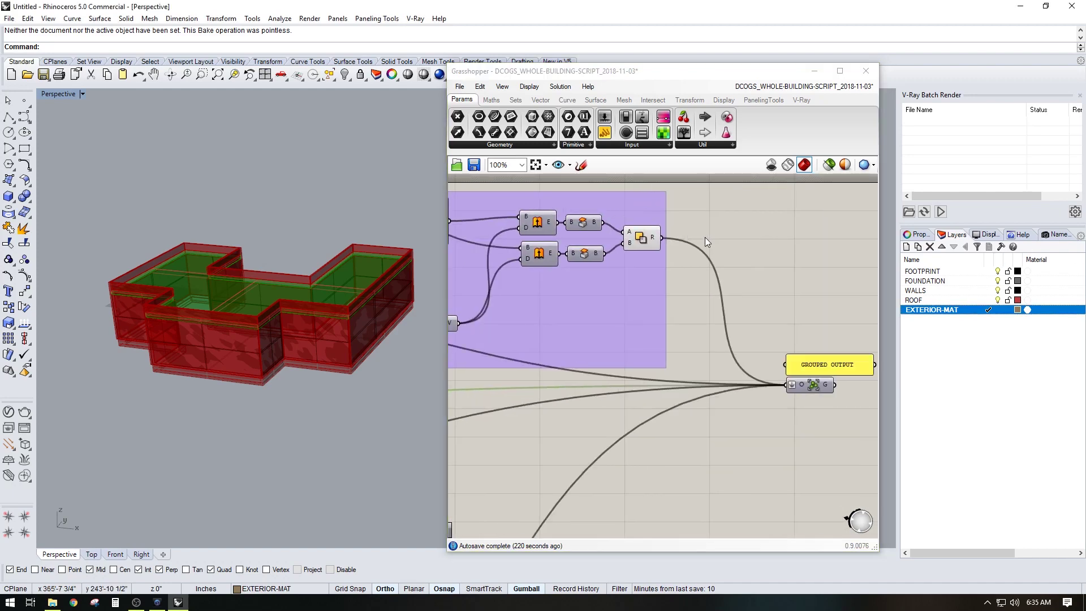
left_click(651, 240)
Step: Bake the exterior cladding union onto the EXTERIOR-MAT layer
middle_click(709, 299)
left_click(731, 323)
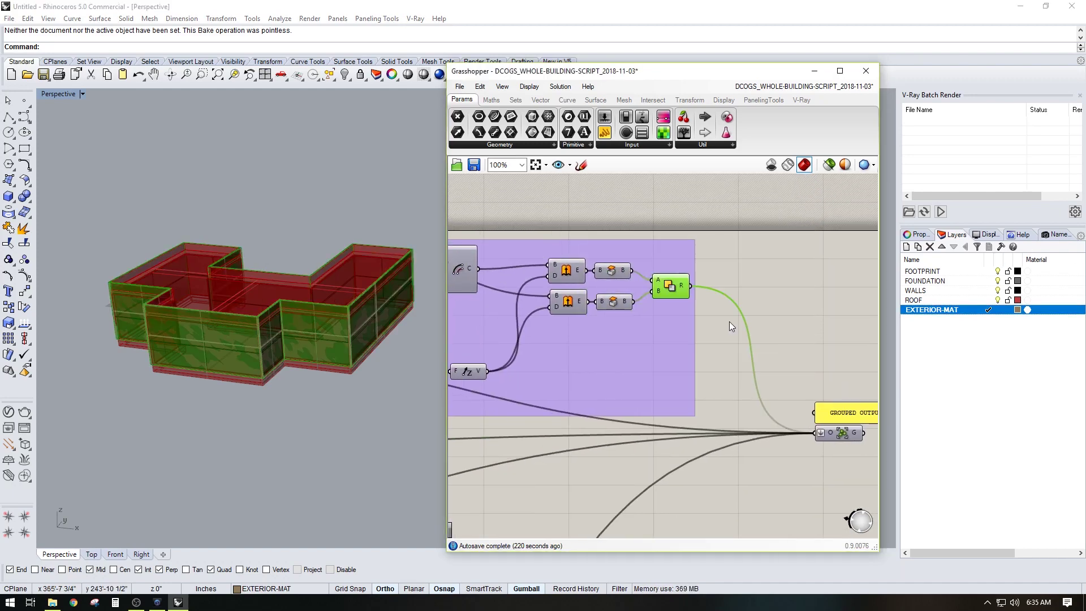
scroll(728, 322, "down", 5)
right_click_drag(508, 334, 727, 330)
scroll(728, 328, "up", 4)
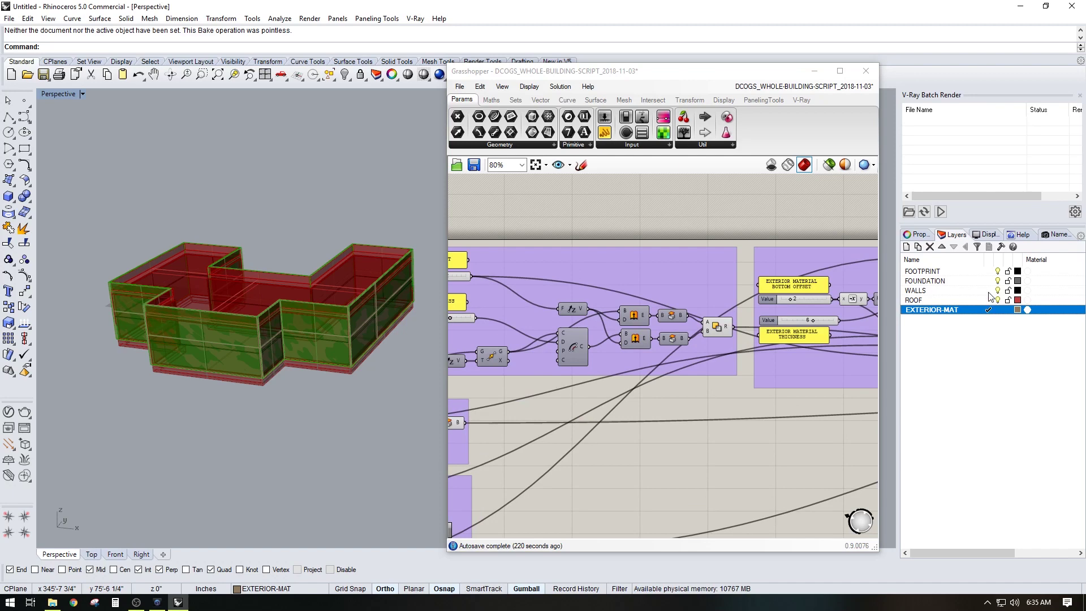
Step: Make WALLS current again and bake the wall cap union onto it
left_click(989, 291)
left_click(717, 327)
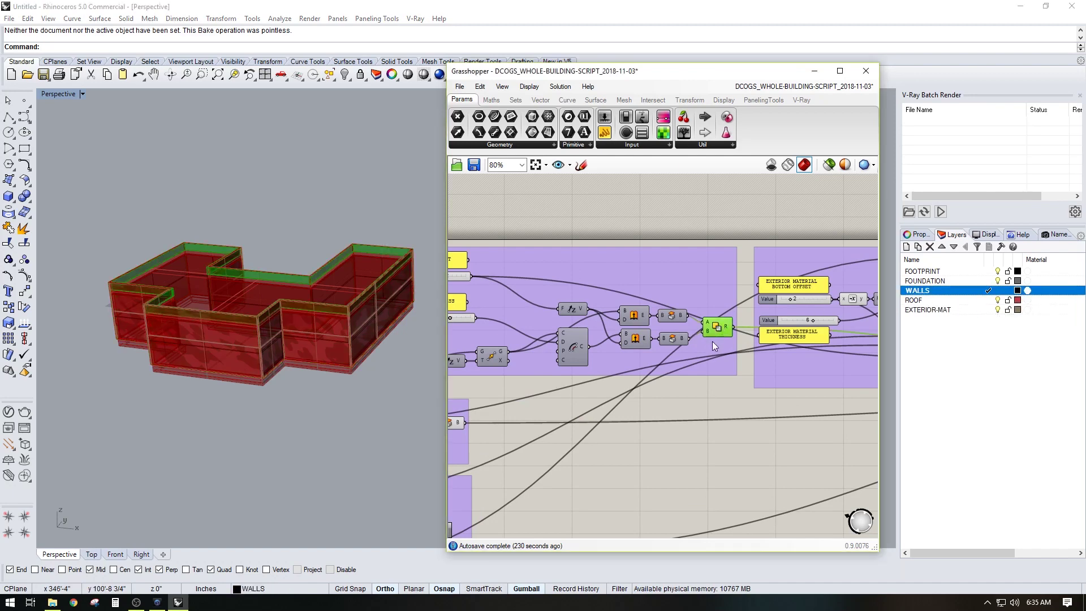
scroll(715, 331, "up", 3)
middle_click(710, 332)
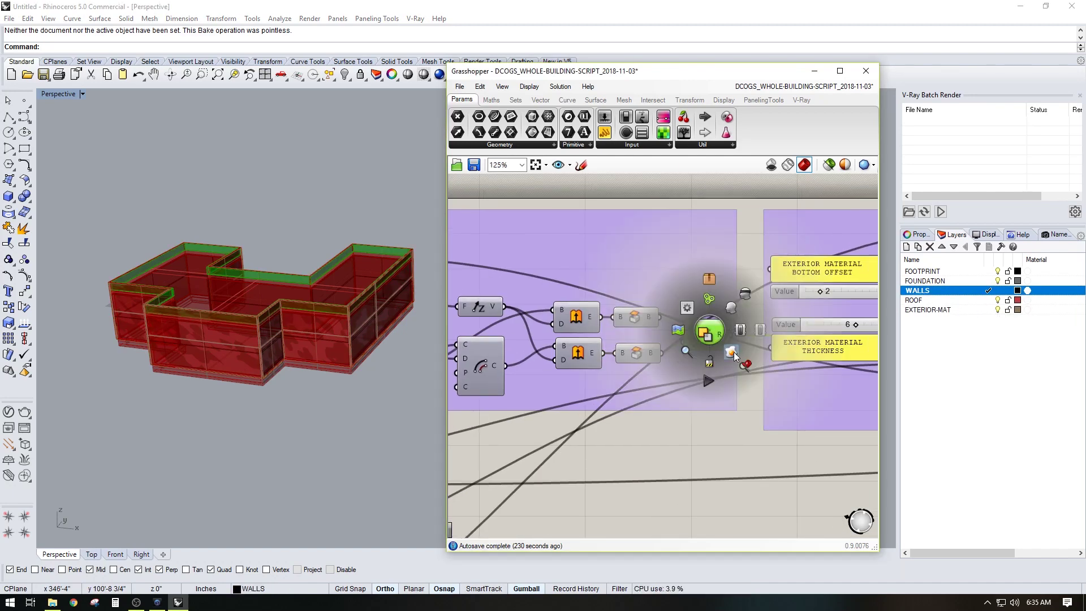
left_click(731, 352)
left_click(709, 221)
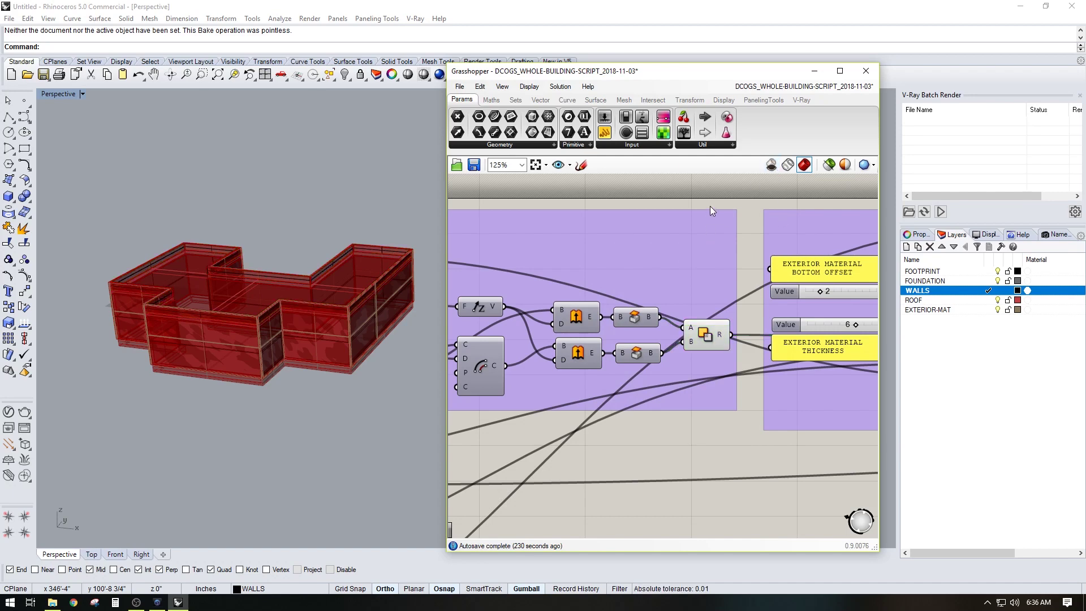
scroll(710, 209, "down", 5)
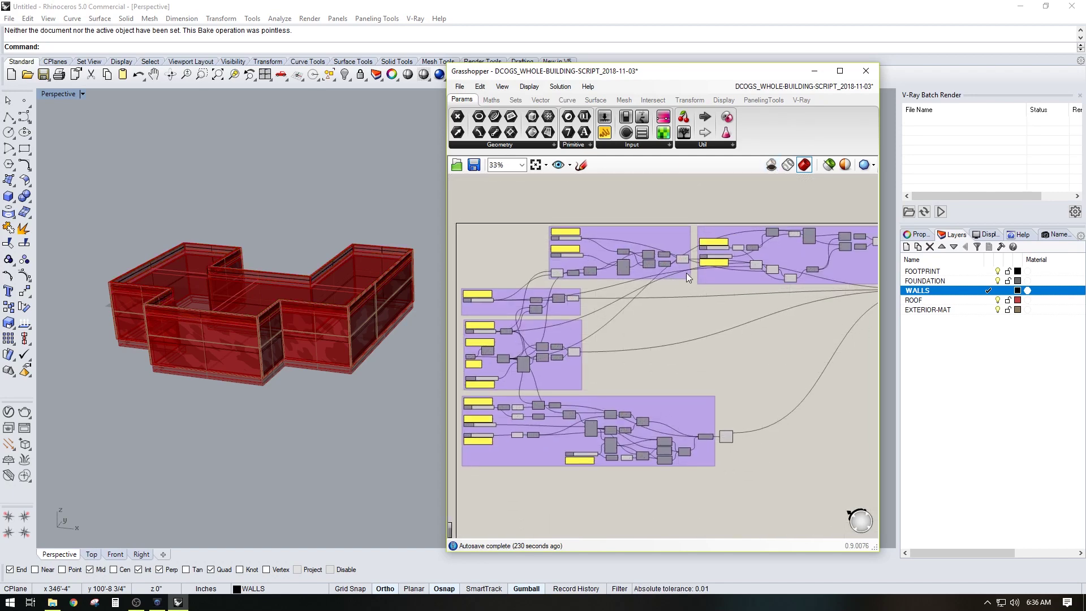
left_click(460, 86)
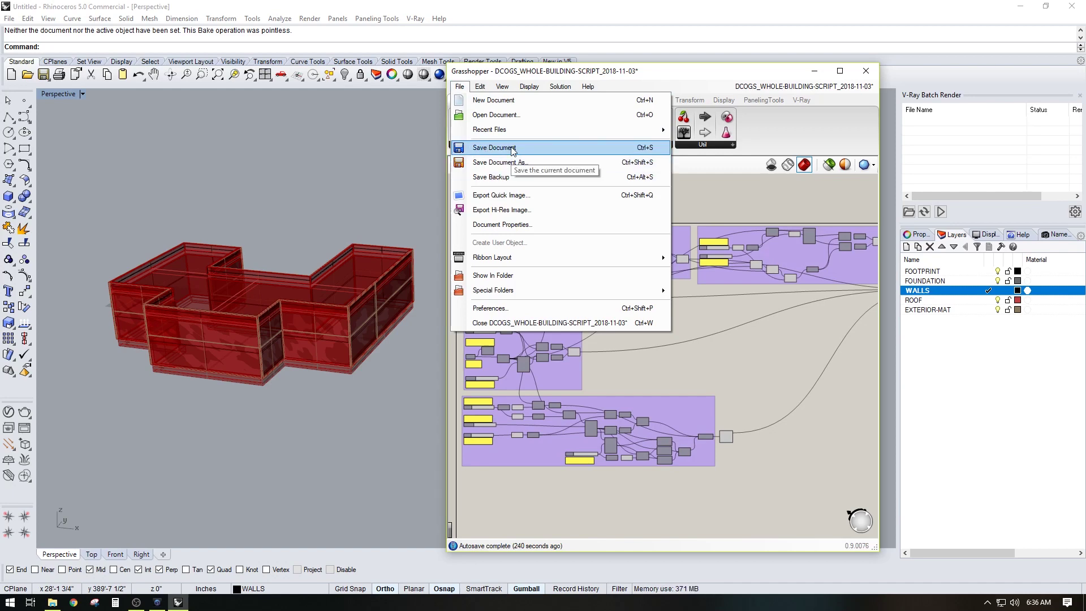
Step: Save the script as DCOGS_WHOLE-BUILDING-SCRIPT_FINAL in the 1912_GRASSHOPPER-BUILDING folder
left_click(515, 149)
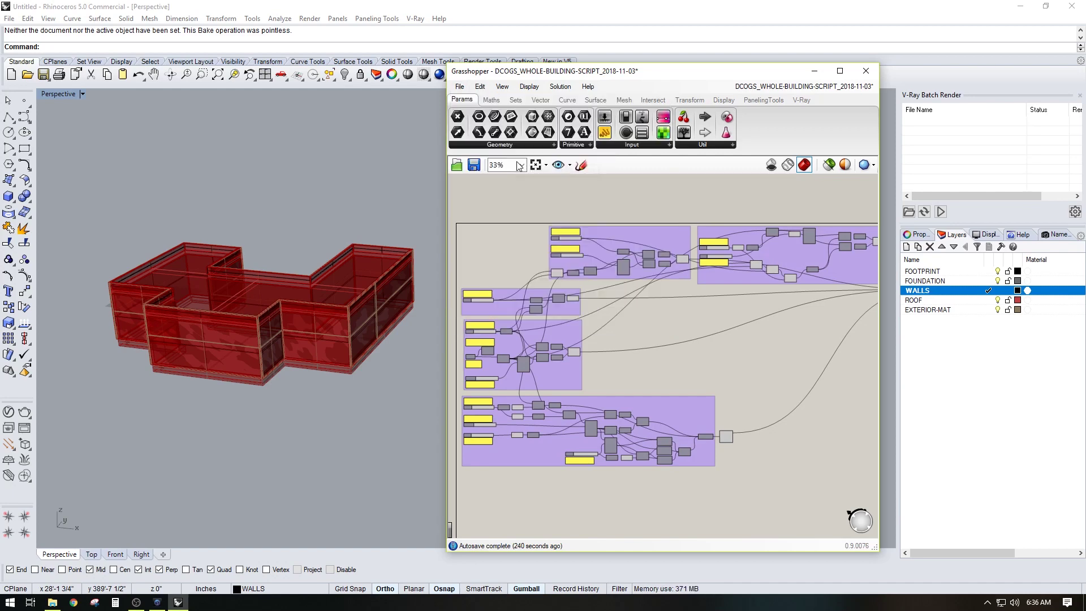
left_click(700, 110)
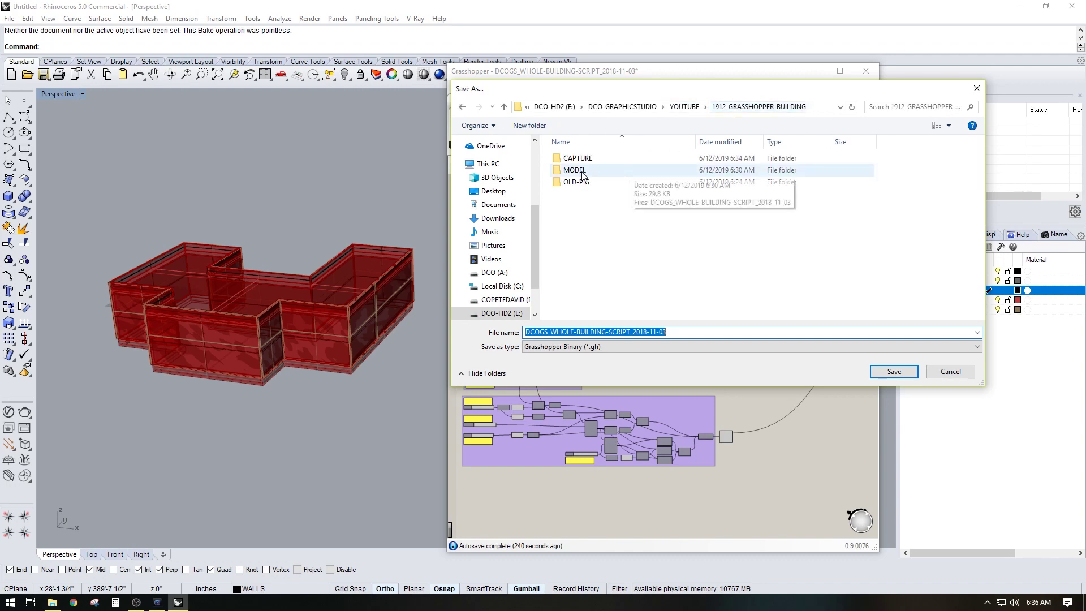
left_click(691, 329)
left_click_drag(691, 330, 636, 336)
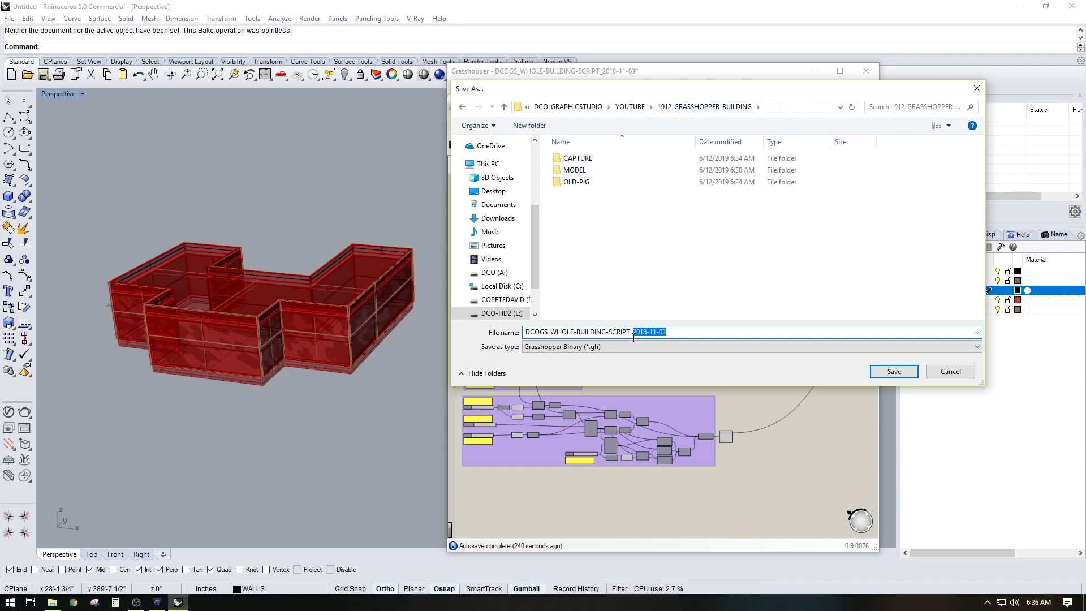
key("BackSpace")
key("BackSpace")
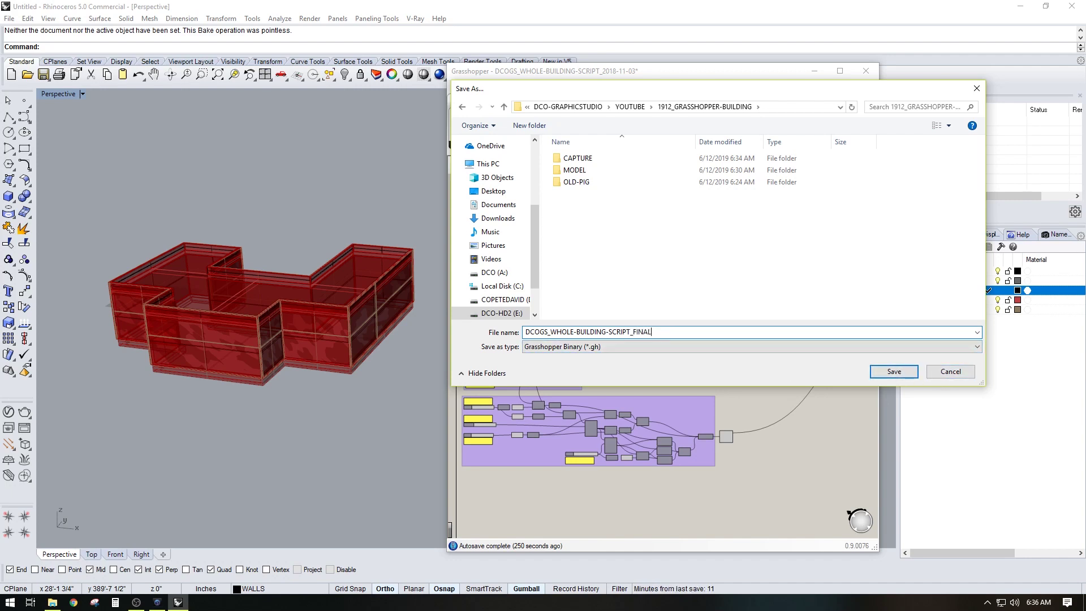
key("Return")
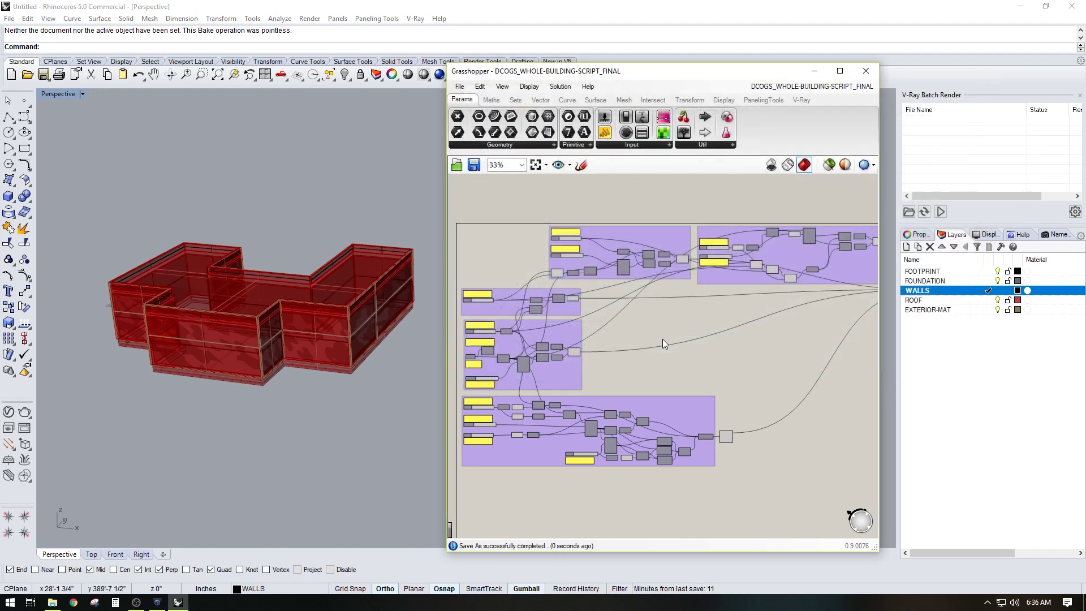
left_click(771, 165)
Step: Minimize Grasshopper and set the Perspective viewport to Shaded display mode
left_click(815, 71)
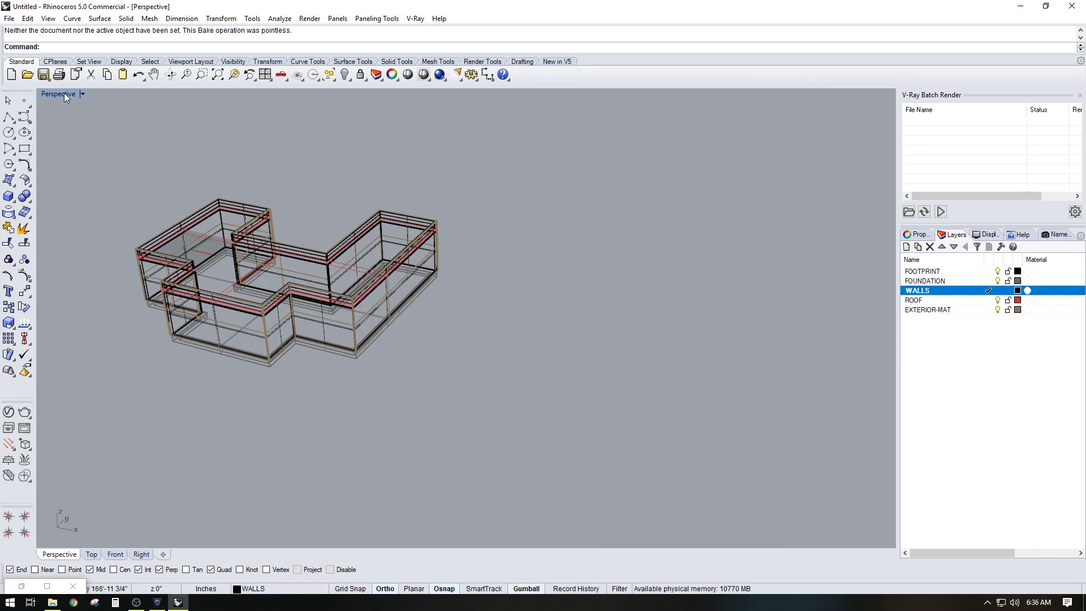
left_click(64, 93)
left_click(85, 222)
mouse_move(270, 269)
right_mouse_down()
mouse_move(504, 199)
mouse_move(524, 255)
right_mouse_up()
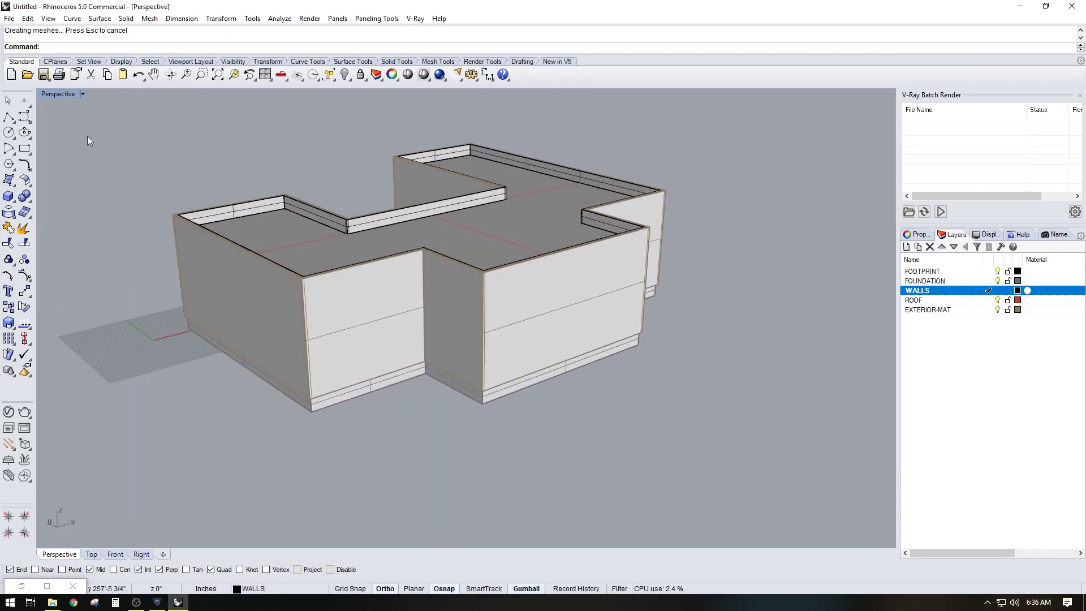
left_click(64, 94)
left_click(84, 137)
mouse_move(339, 266)
right_mouse_down()
mouse_move(485, 274)
mouse_move(358, 244)
mouse_move(321, 253)
mouse_move(426, 338)
mouse_move(531, 308)
mouse_move(670, 292)
mouse_move(630, 275)
mouse_move(366, 260)
mouse_move(298, 274)
mouse_move(304, 329)
mouse_move(434, 278)
mouse_move(551, 261)
mouse_move(439, 249)
mouse_move(381, 295)
mouse_move(383, 272)
mouse_move(381, 291)
mouse_move(441, 242)
mouse_move(431, 251)
right_mouse_up()
Step: Orbit and recenter the view to show the baked walls and red roof
left_click(965, 347)
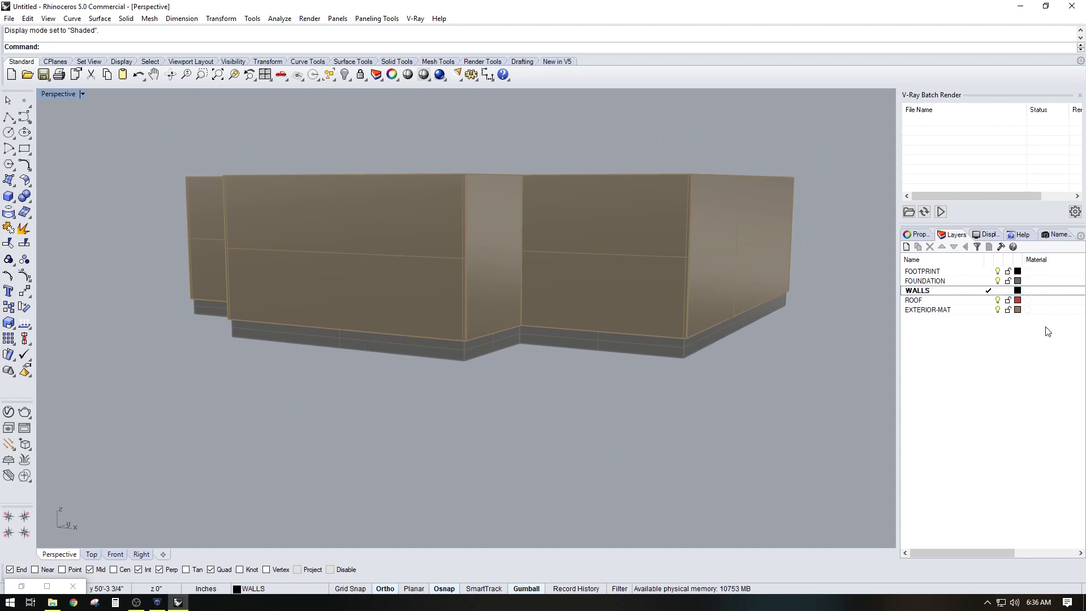
right_click_drag(840, 361, 757, 354)
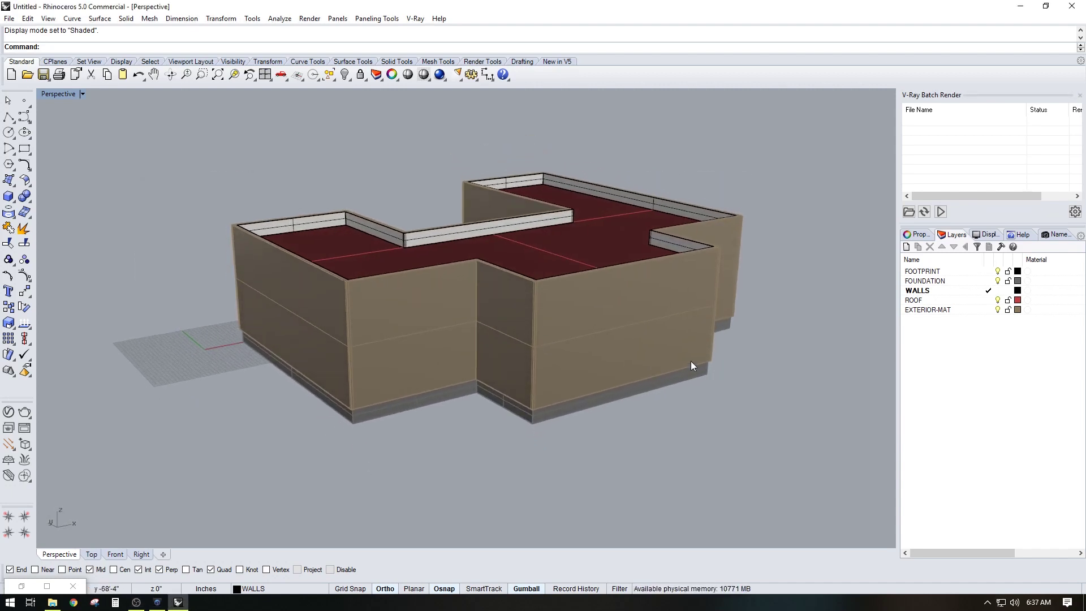
right_click_drag(691, 361, 691, 371, "shift")
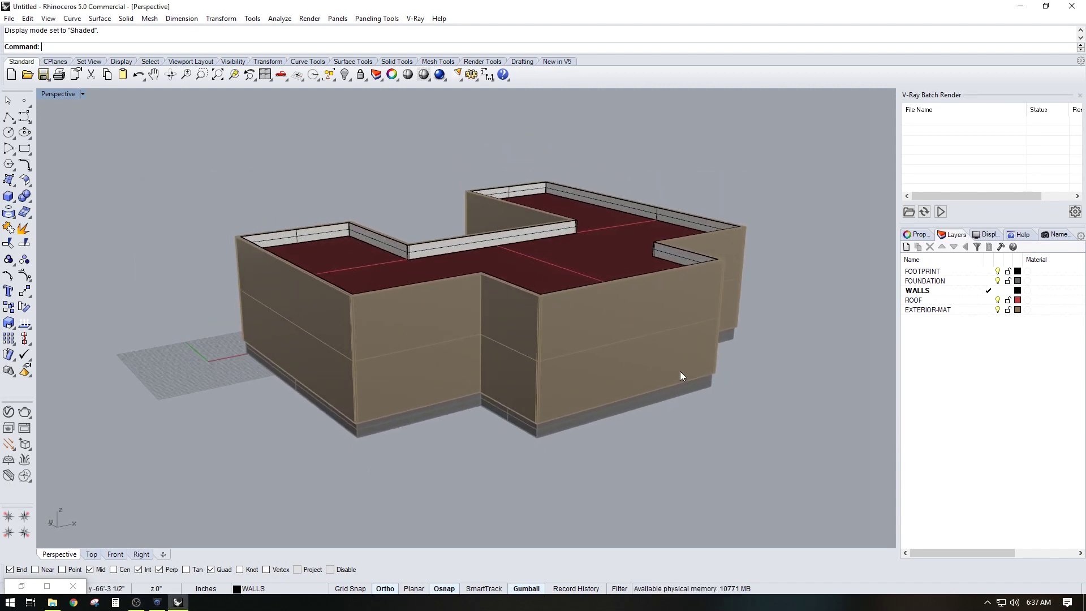
scroll(621, 361, "up", 2)
right_click_drag(621, 359, 639, 366, "shift")
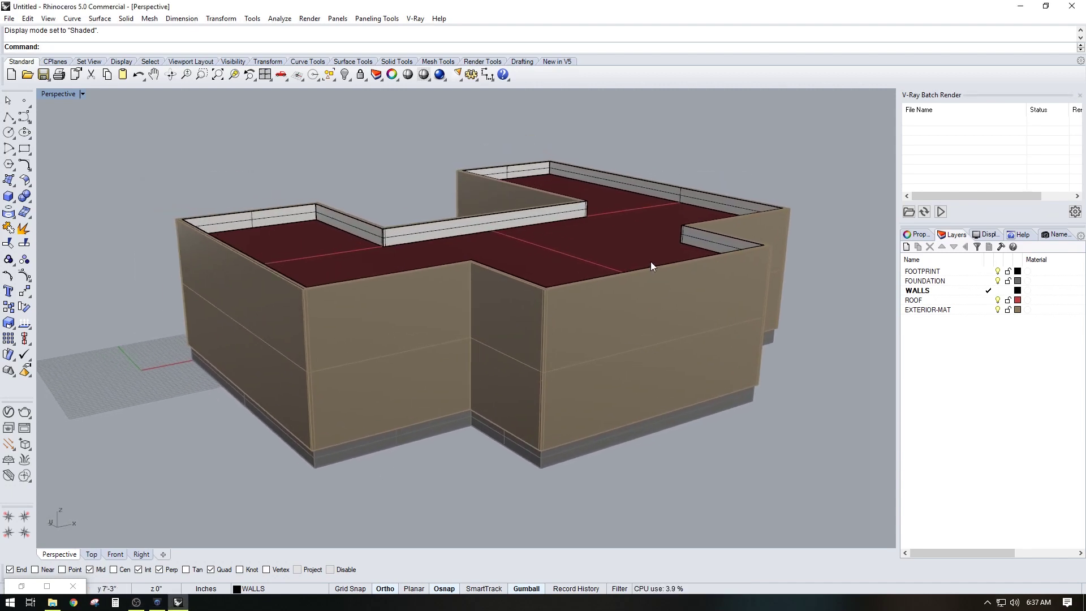
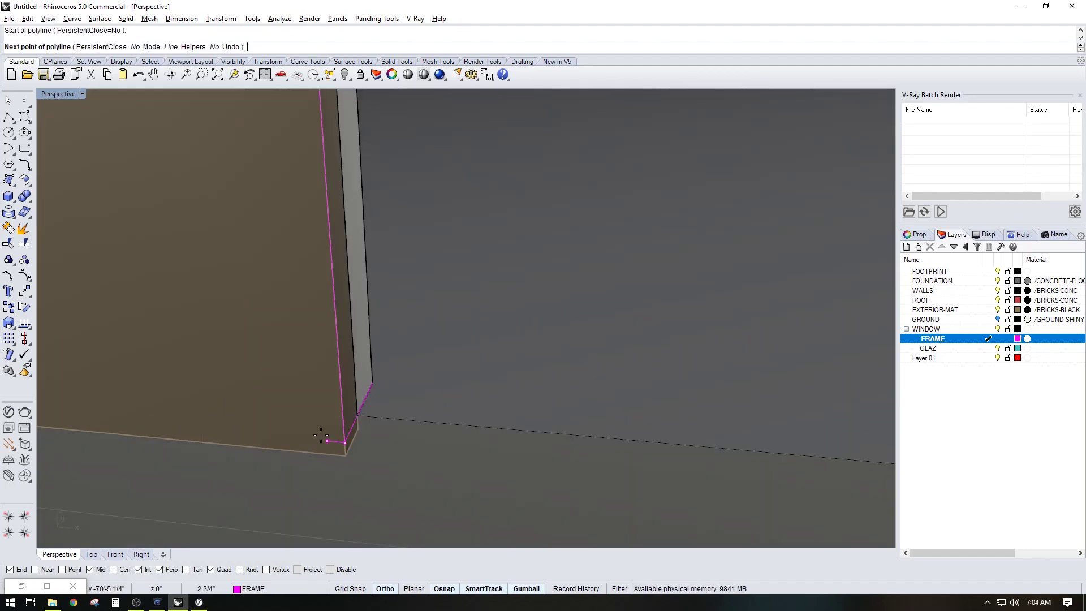
Step: Select the window frame curve, then assign a brick V-Ray material to the exterior layer
left_click(327, 390)
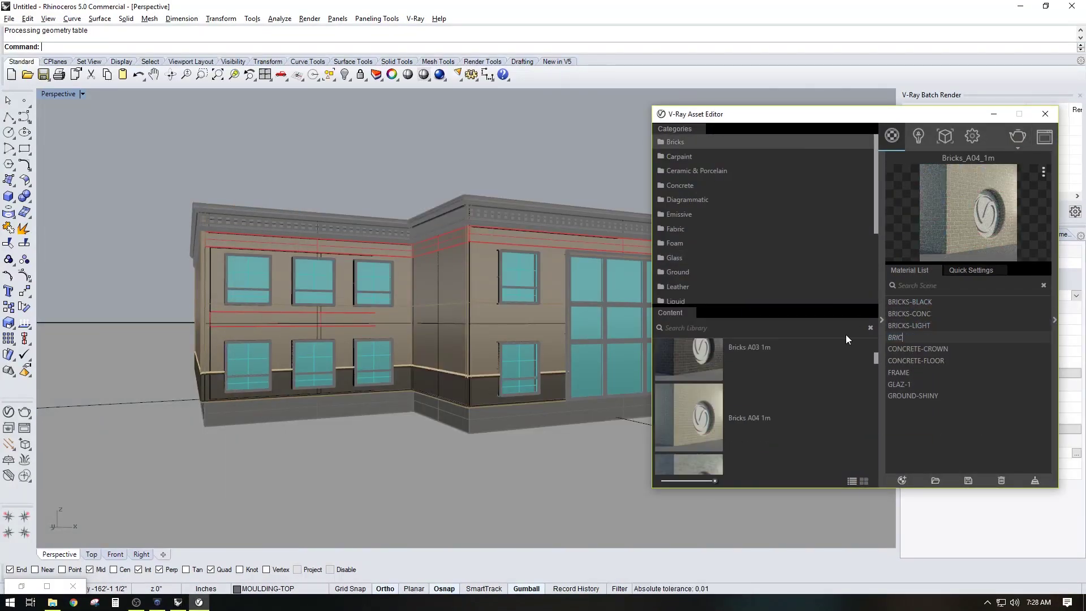
left_click(993, 108)
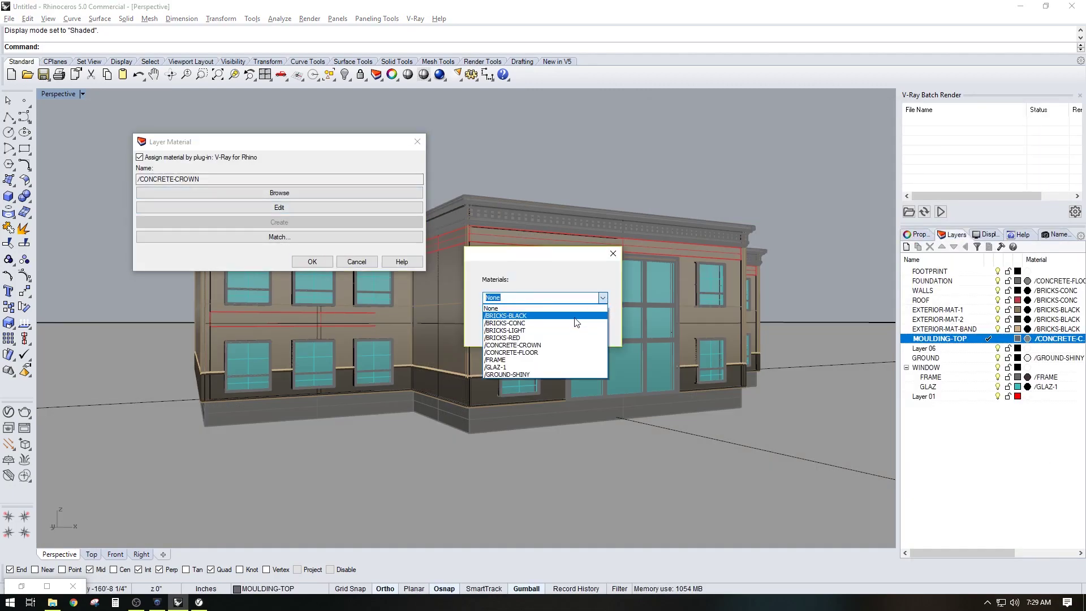
left_click(576, 323)
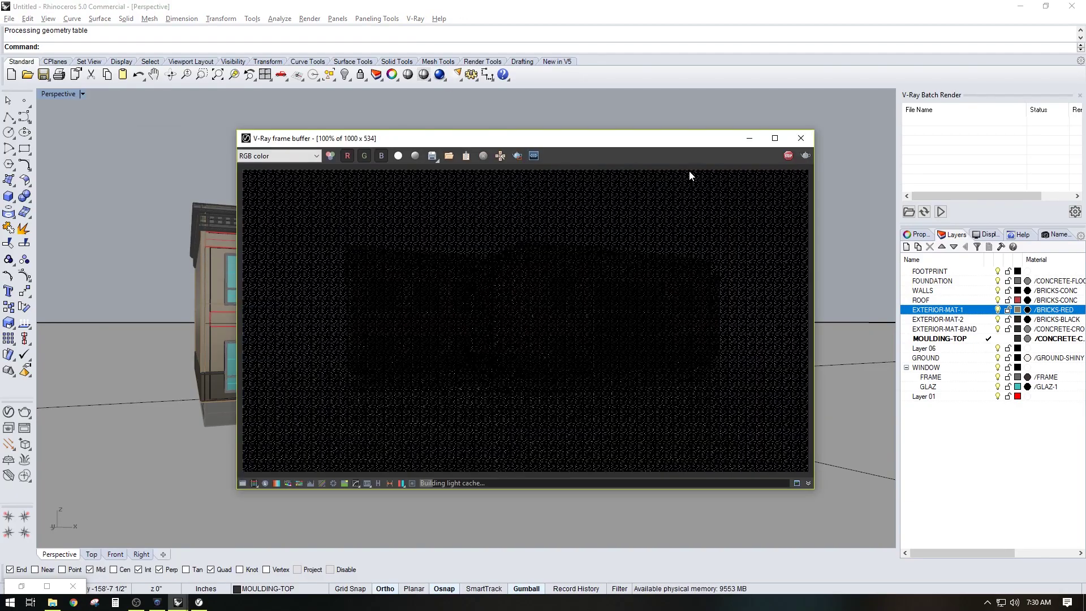
Step: Render the building in V-Ray at 2022 x 1080 until the frame buffer finishes
left_click(439, 74)
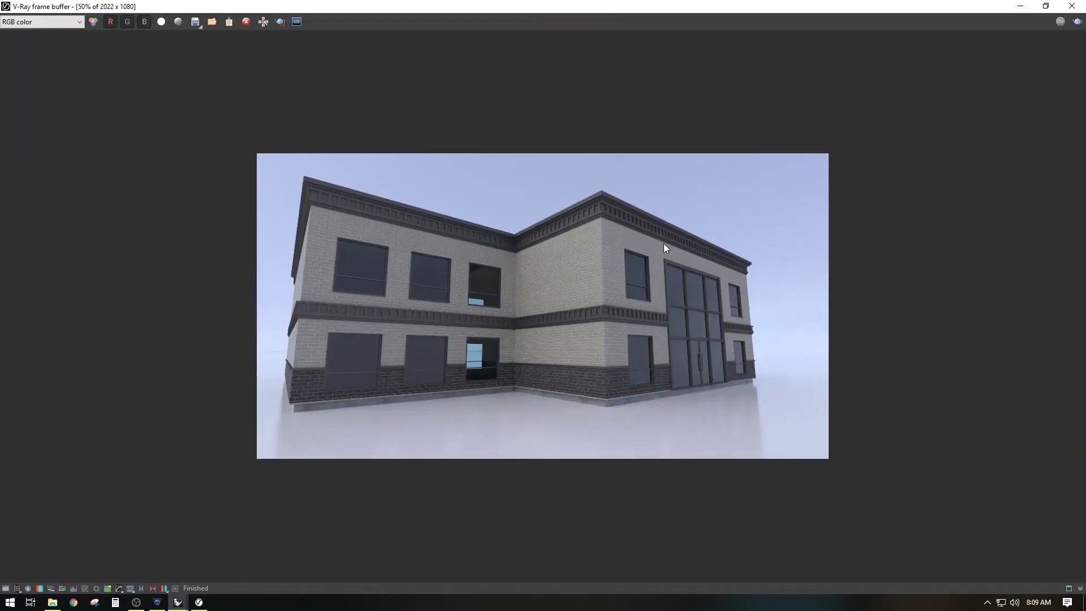
Step: Zoom the render to 100% and back to 50%, then restore down the frame buffer window
scroll(487, 304, "up", 1)
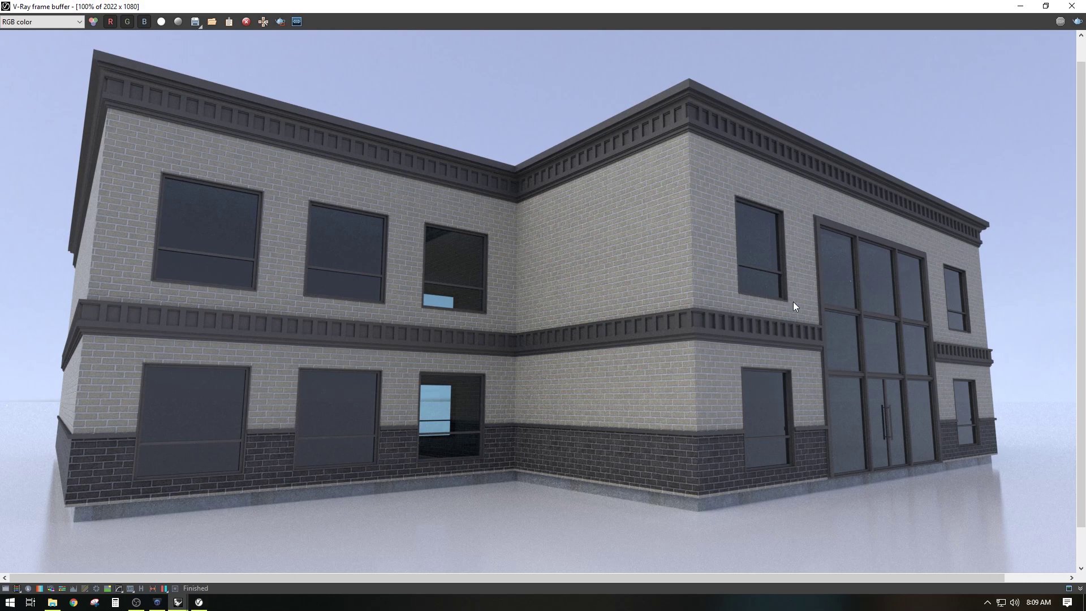
scroll(814, 303, "down", 1)
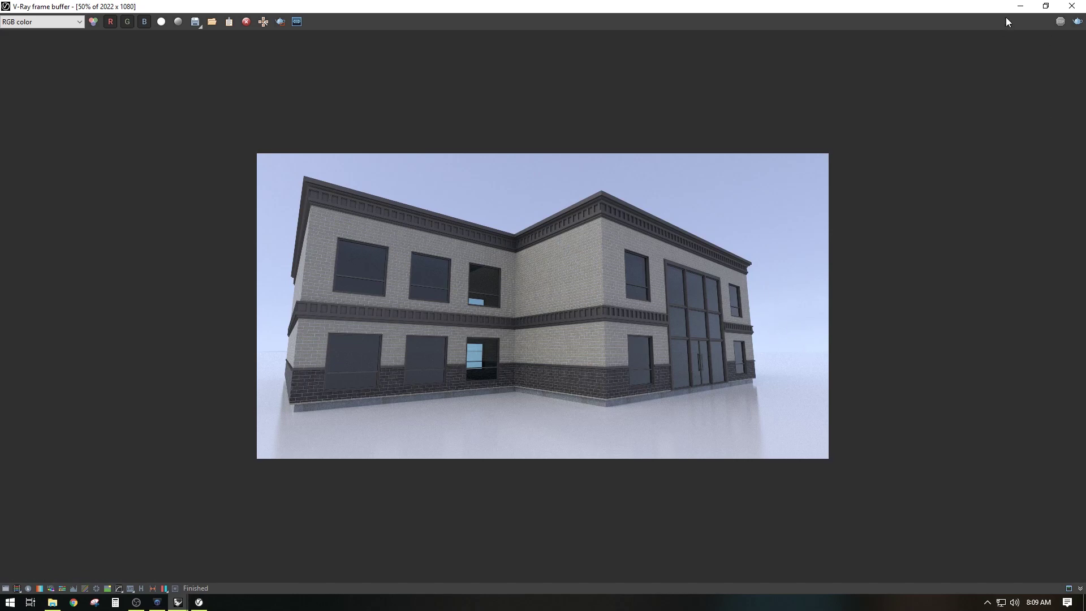
left_click(1046, 6)
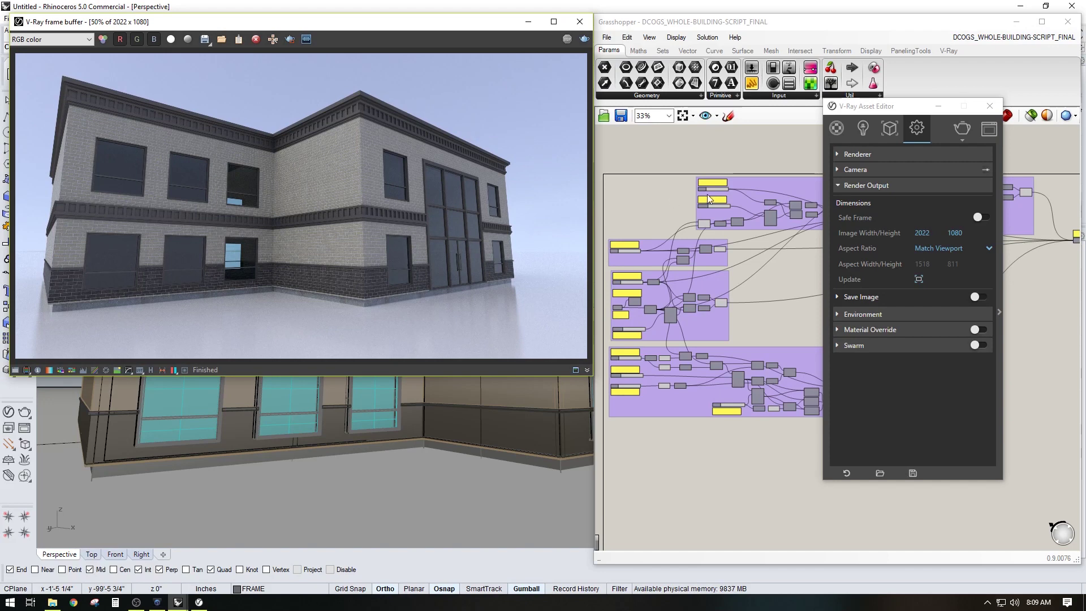